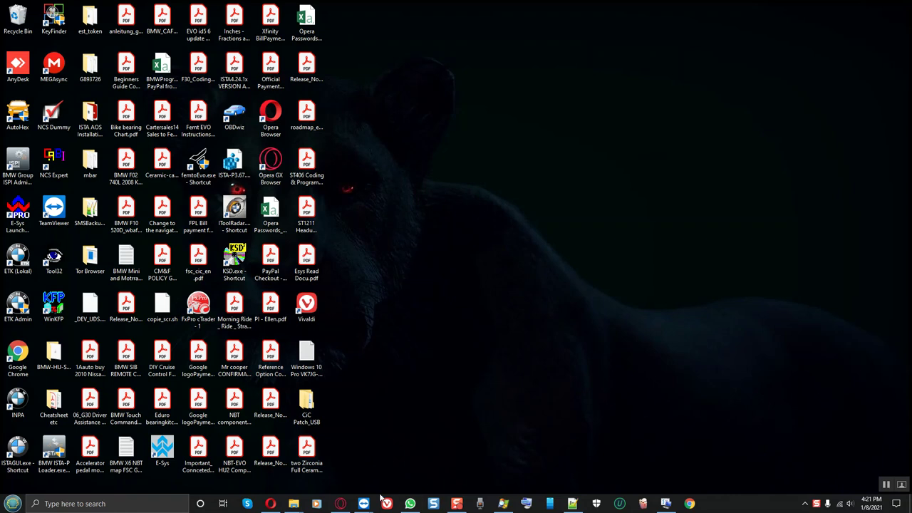
# Switch to the BMW-ISPI-NEXT remote session in TeamViewer and review the vehicle details in ISTA+
pyautogui.moveTo(363, 504)
pyautogui.click(391, 468)
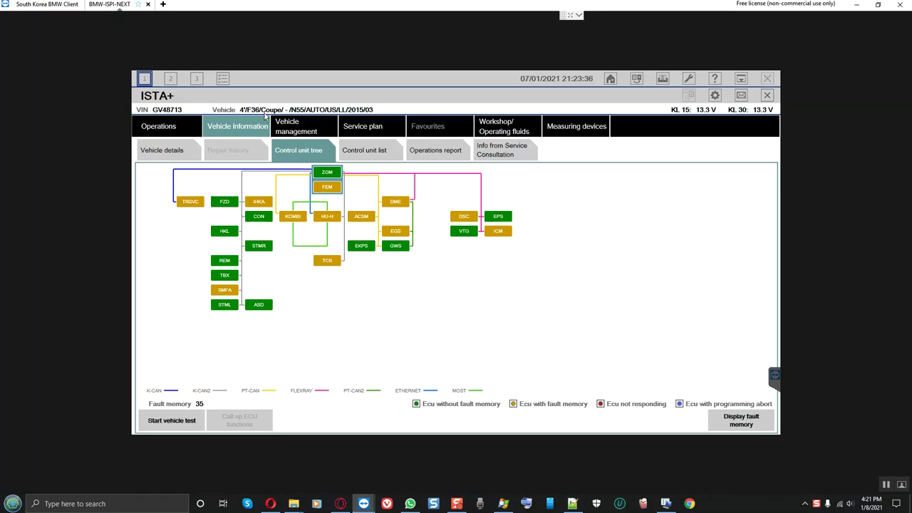
pyautogui.click(170, 154)
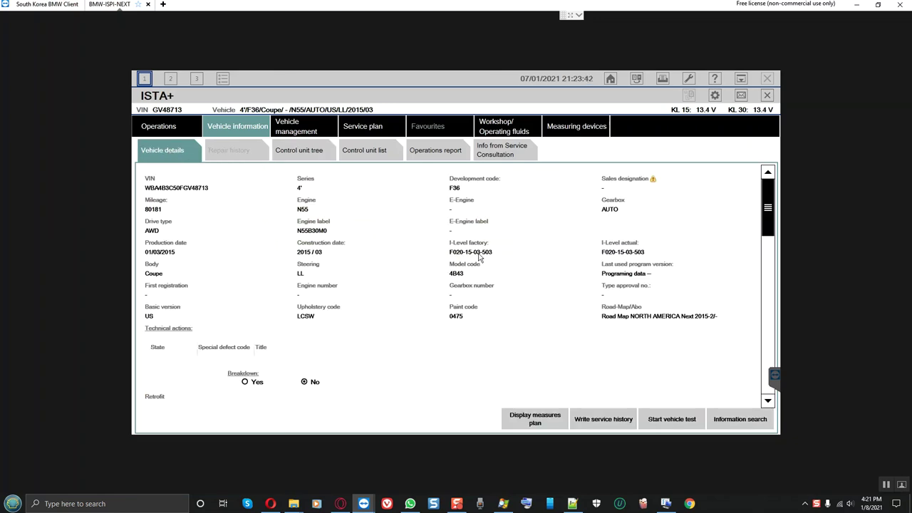
# From the control unit tree, call up the SMFA unit's ECU functions and compare its actual and nominal software units
pyautogui.click(302, 153)
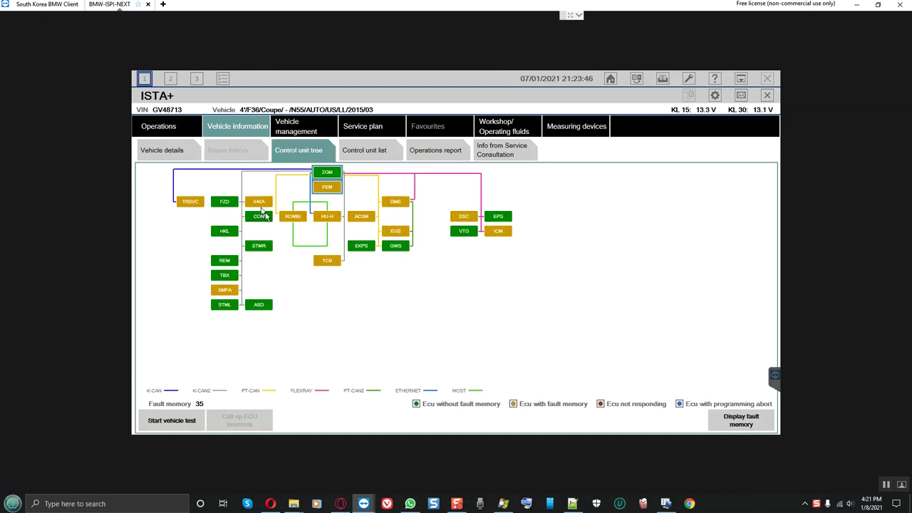
pyautogui.moveTo(260, 205)
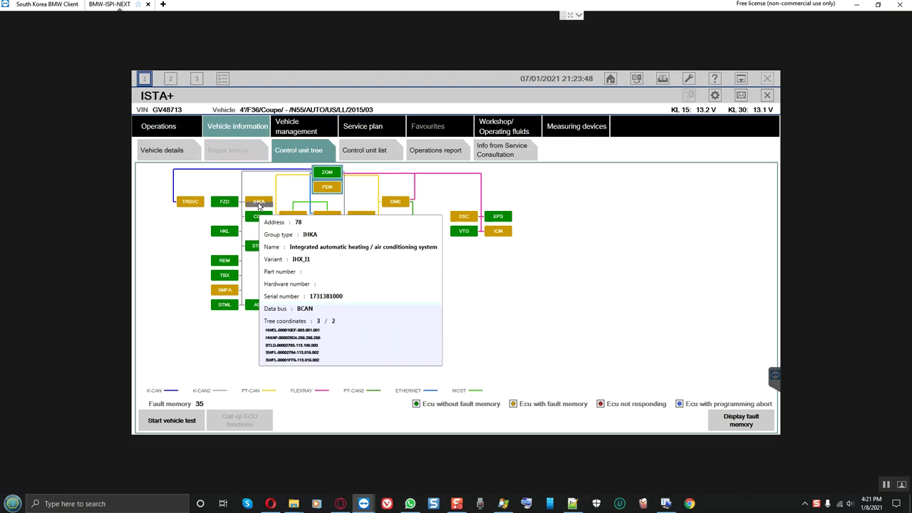
pyautogui.moveTo(217, 293)
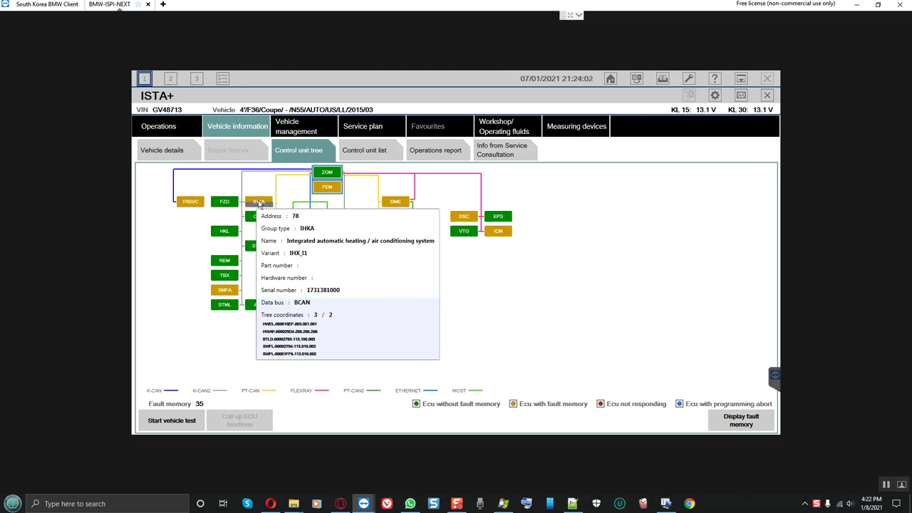
pyautogui.click(225, 292)
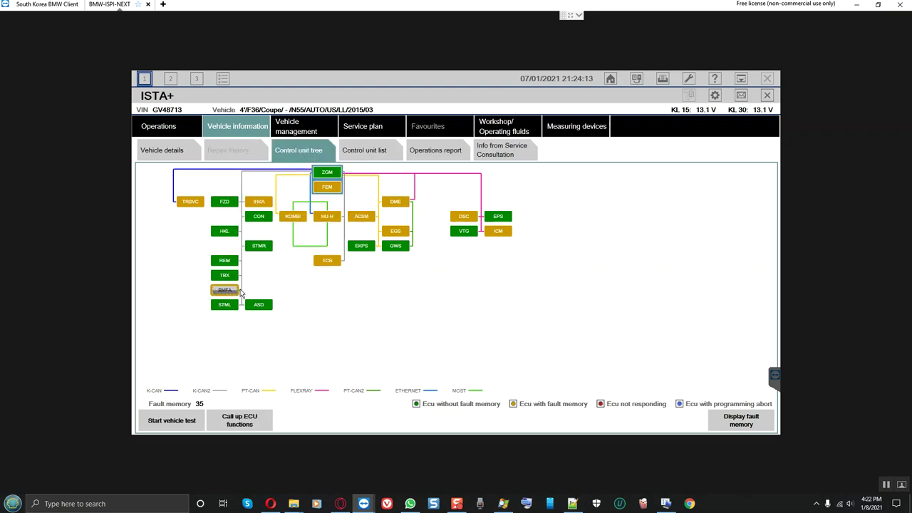
pyautogui.click(261, 415)
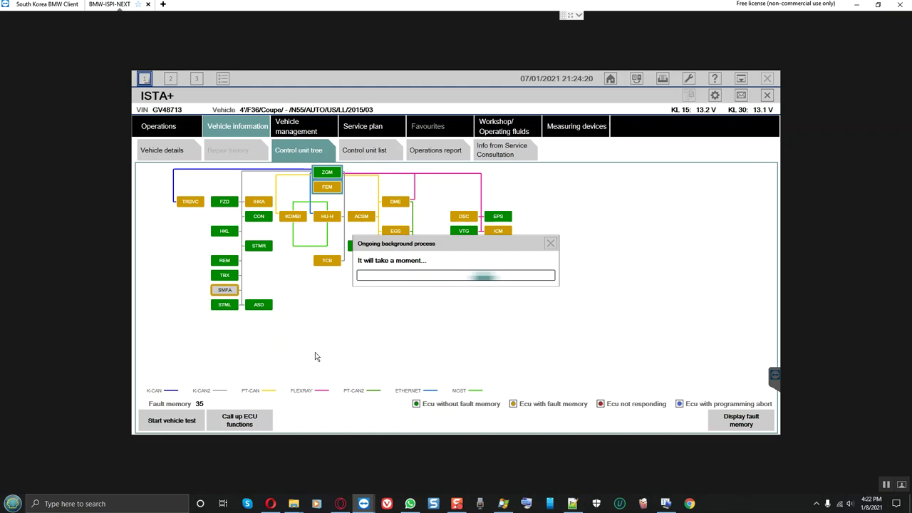
pyautogui.click(453, 142)
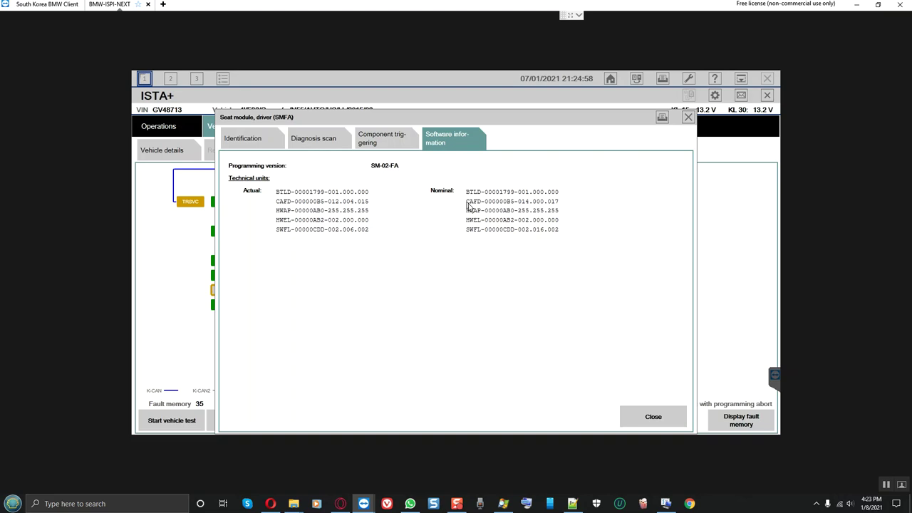
pyautogui.click(635, 420)
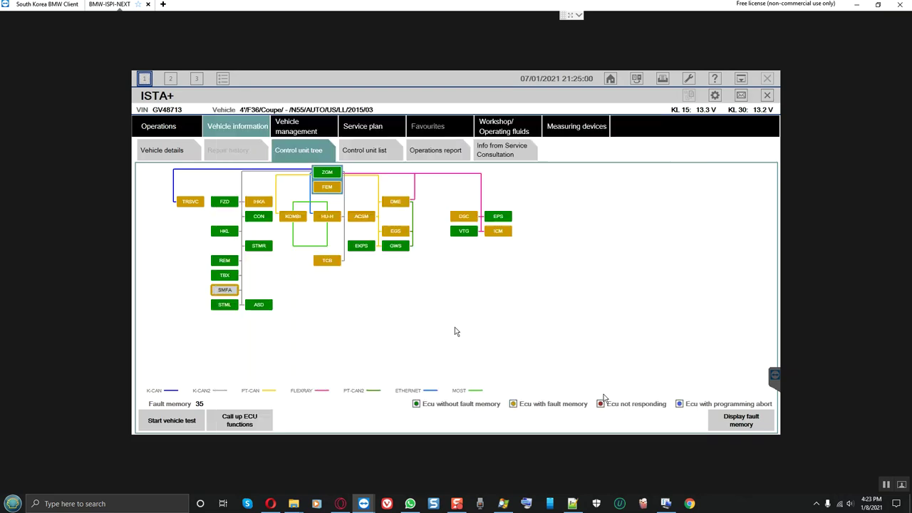
# Call up the ECU functions of the IHKA unit and compare its actual and nominal software units
pyautogui.click(259, 204)
pyautogui.click(265, 420)
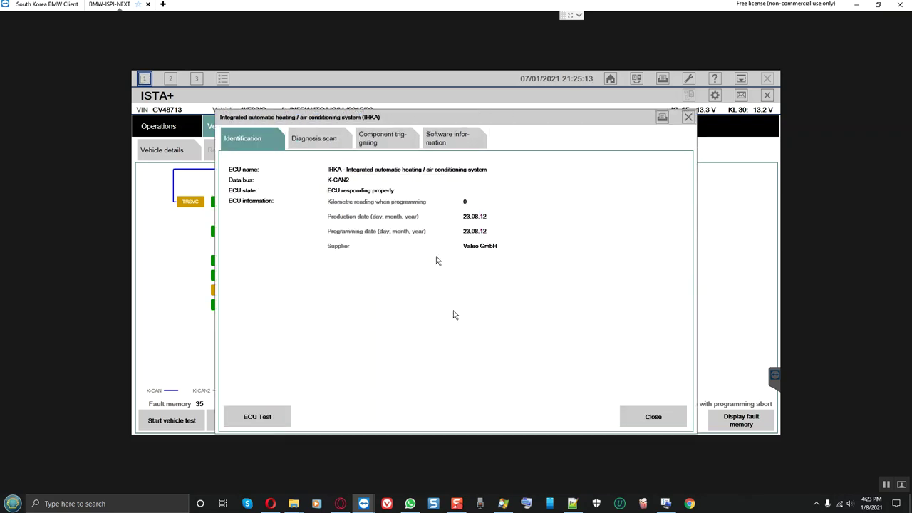
pyautogui.click(446, 146)
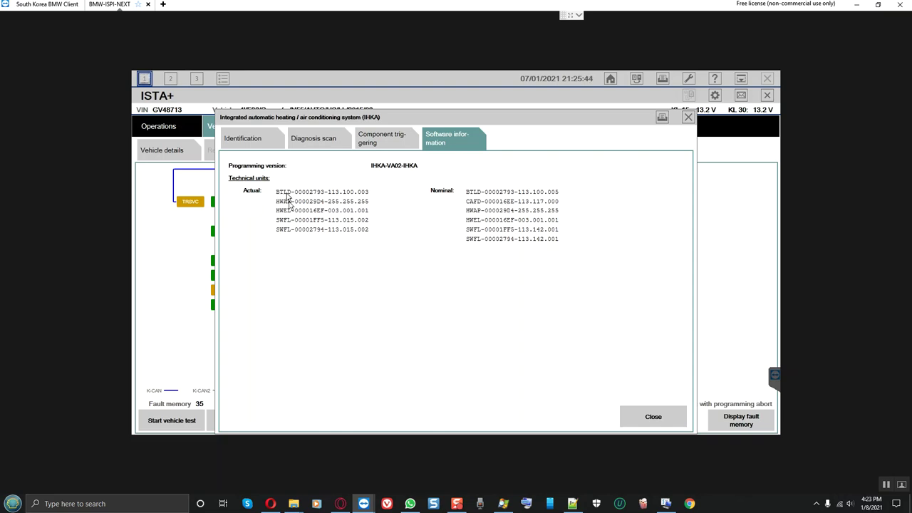
pyautogui.click(633, 416)
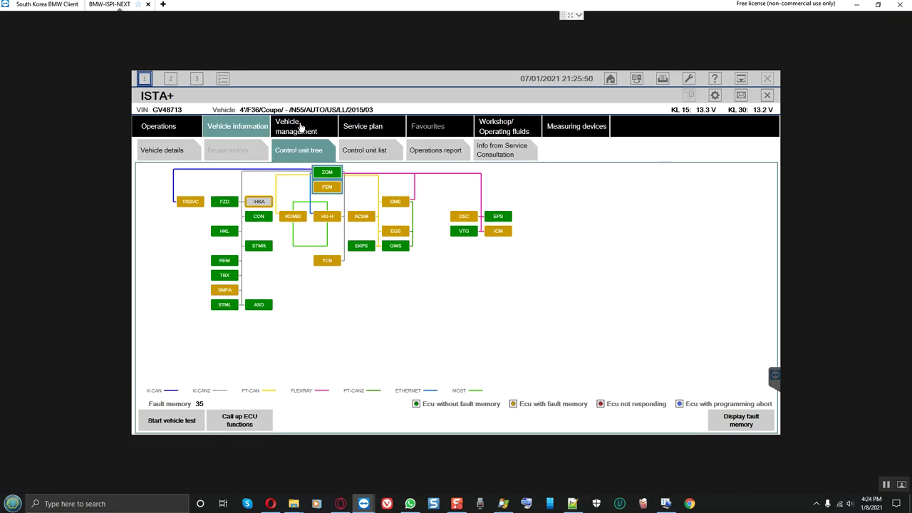
# Calculate the vehicle's comfort software update and review the integration levels and control units it covers
pyautogui.click(301, 132)
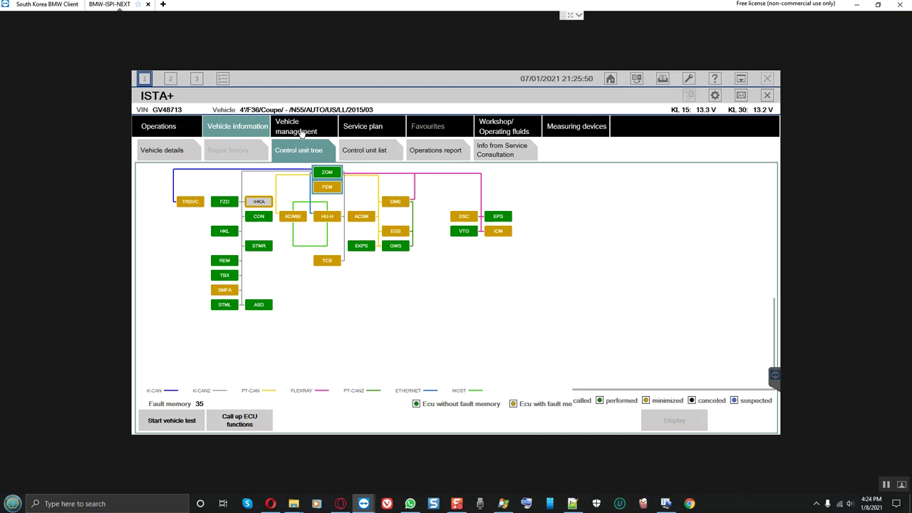
pyautogui.click(373, 155)
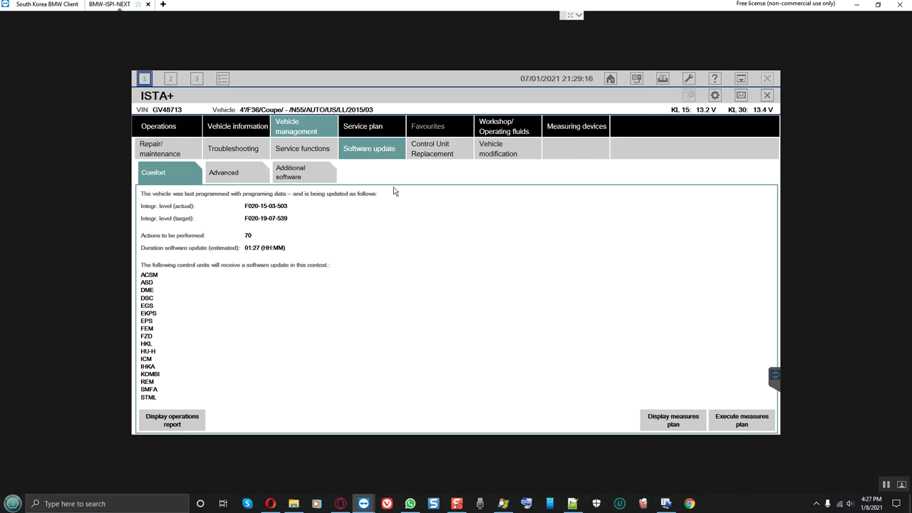
pyautogui.click(247, 127)
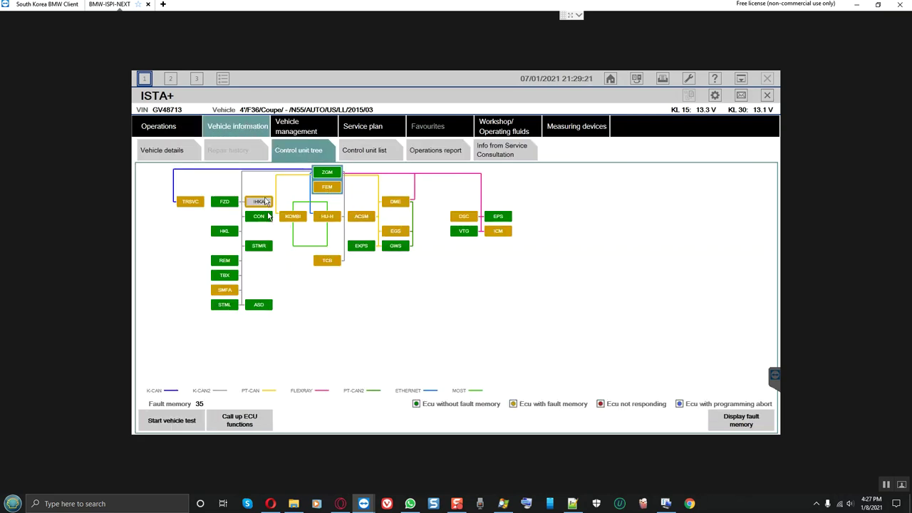
# Open the vehicle details and print them
pyautogui.moveTo(260, 203)
pyautogui.click(173, 153)
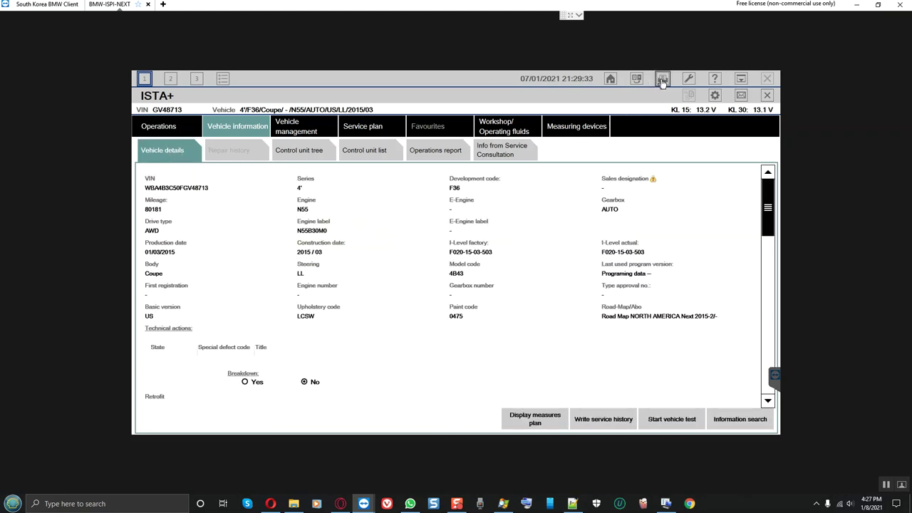
pyautogui.click(657, 79)
pyautogui.click(383, 220)
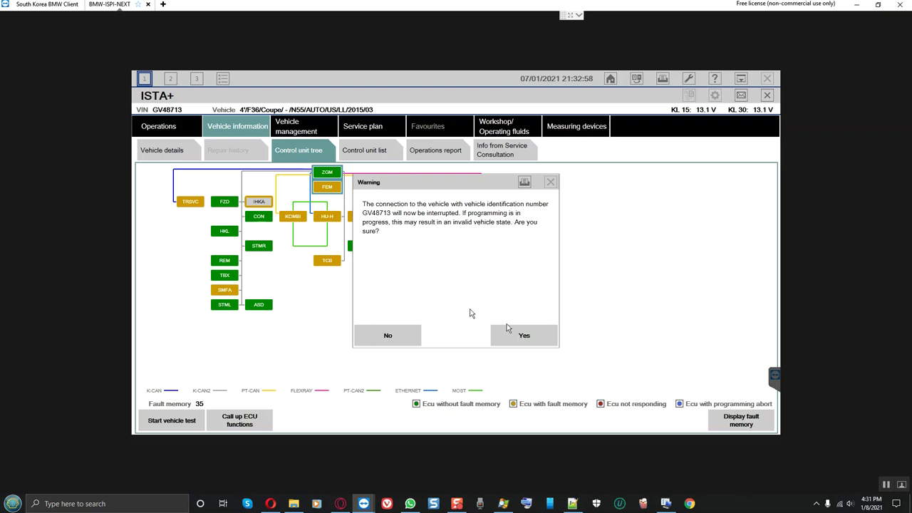
# Disconnect the vehicle from ISTA+ and minimise the open ISTA+, browser and Documents windows to reach the desktop
pyautogui.click(523, 336)
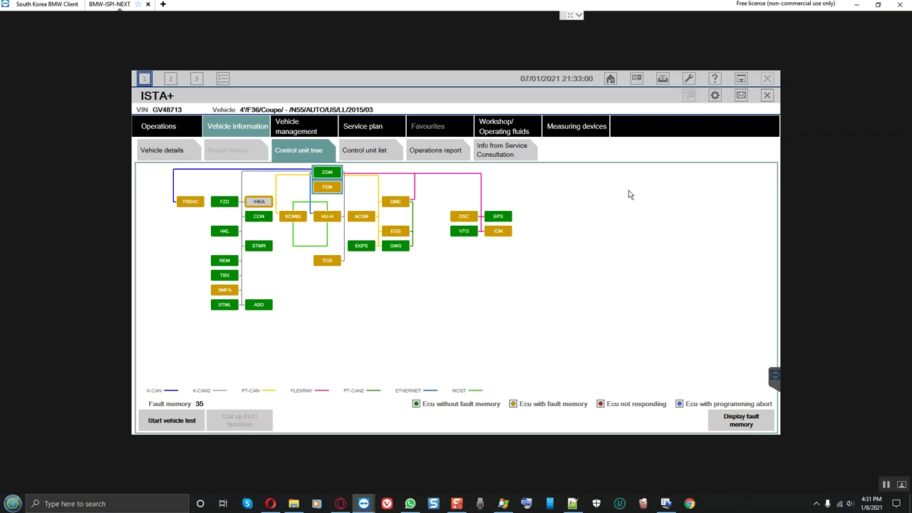
pyautogui.click(741, 79)
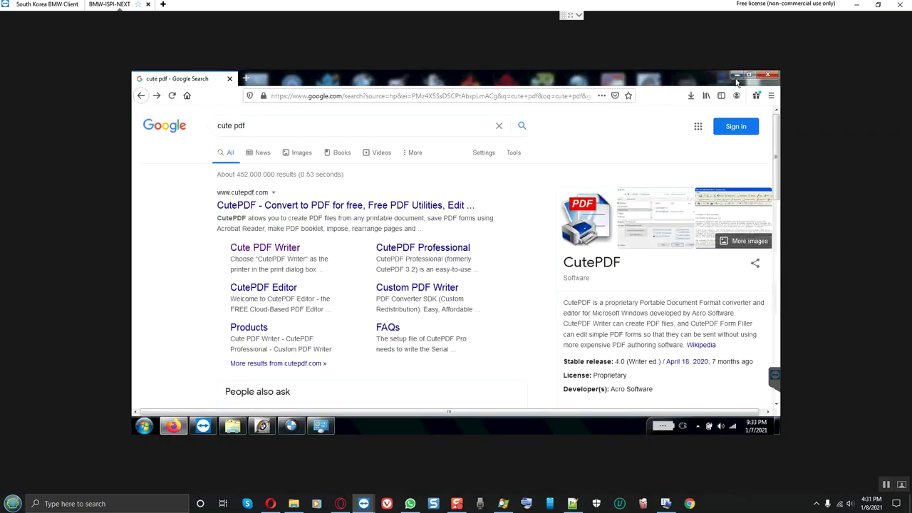
pyautogui.click(736, 78)
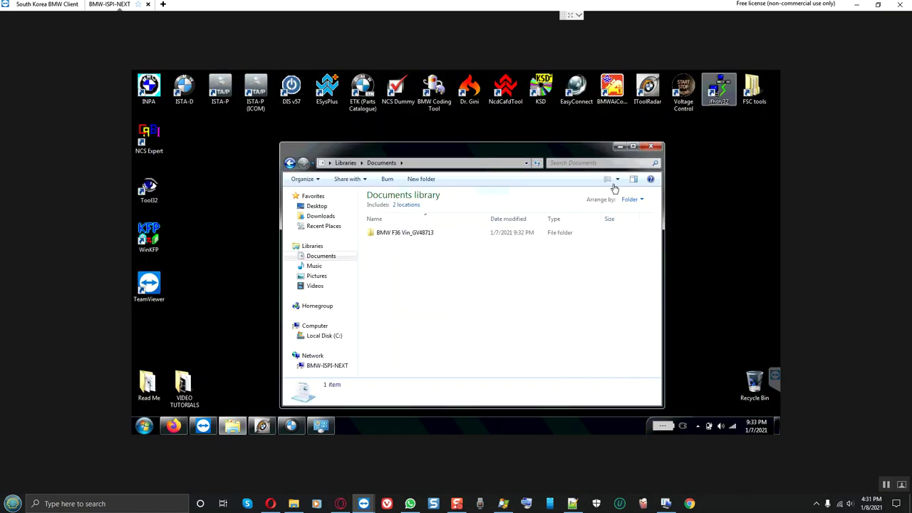
pyautogui.click(619, 146)
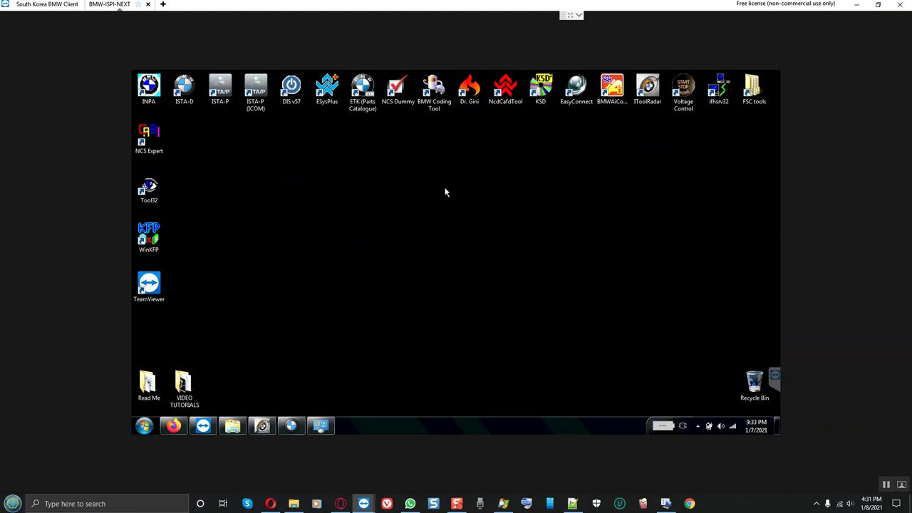
# Launch the ESys variant from ESysPlus with its default settings and acknowledge the flash-process warning
pyautogui.rightClick(326, 89)
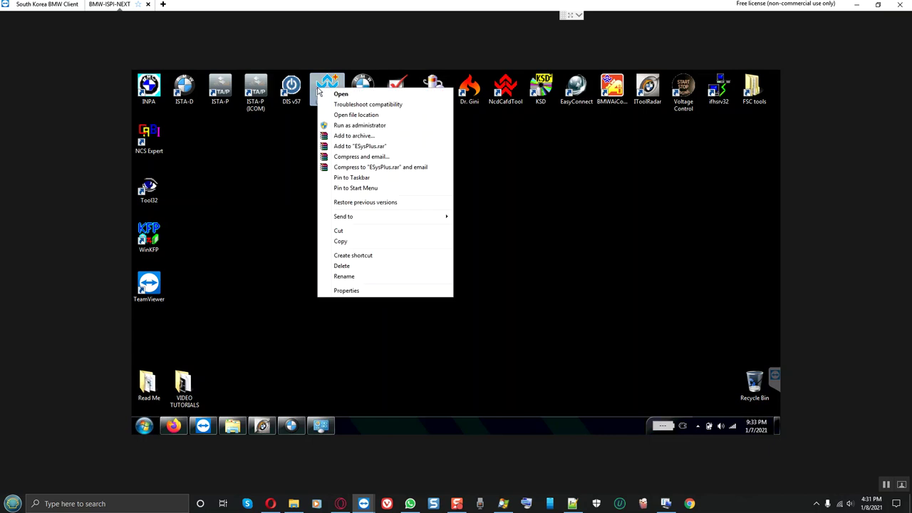
pyautogui.click(335, 94)
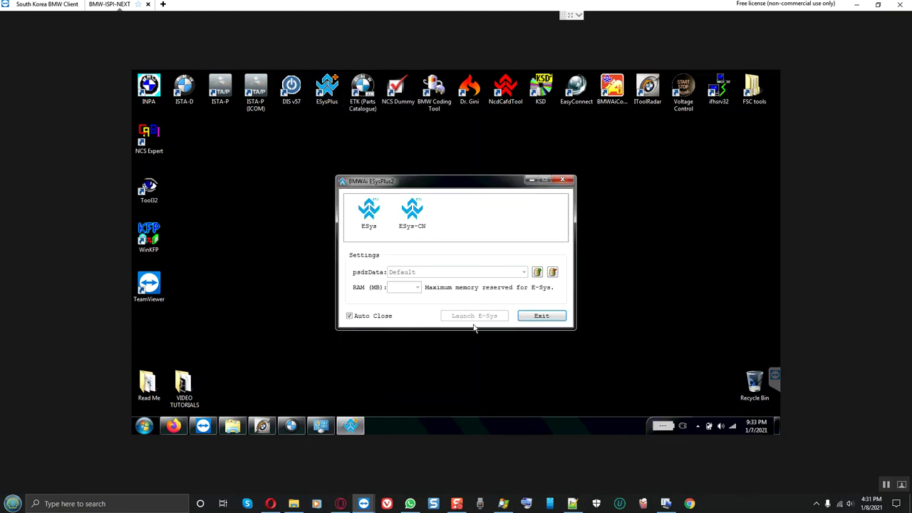
pyautogui.click(368, 210)
pyautogui.click(487, 317)
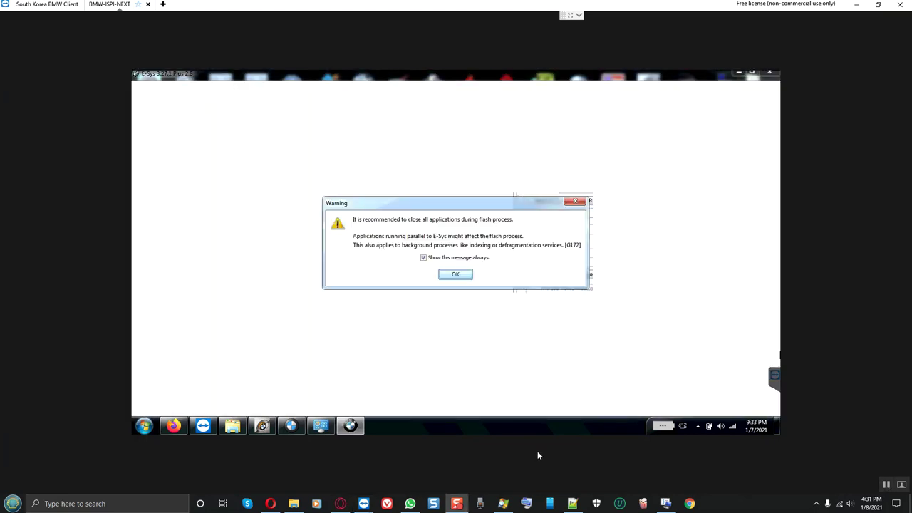
pyautogui.click(453, 275)
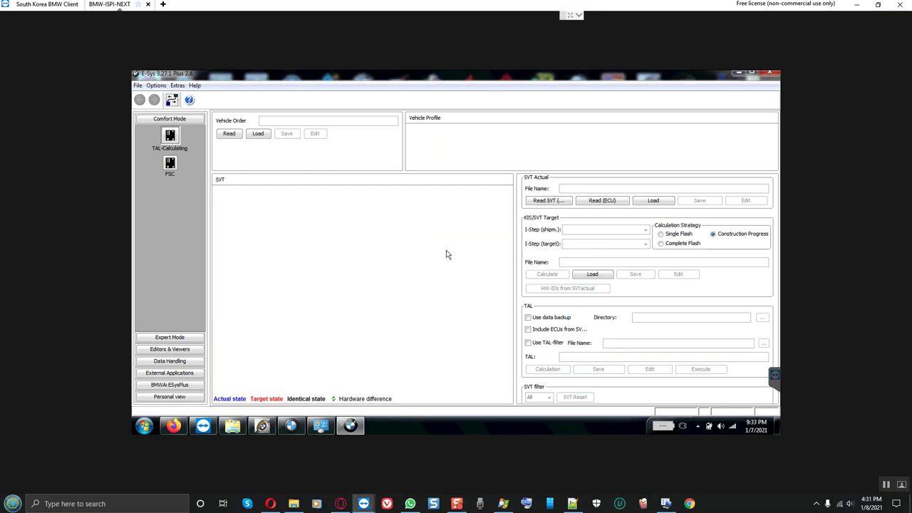
# Switch to ITool Radar, reserve the bmw-vci@ICOM device and return to E-Sys
pyautogui.click(262, 426)
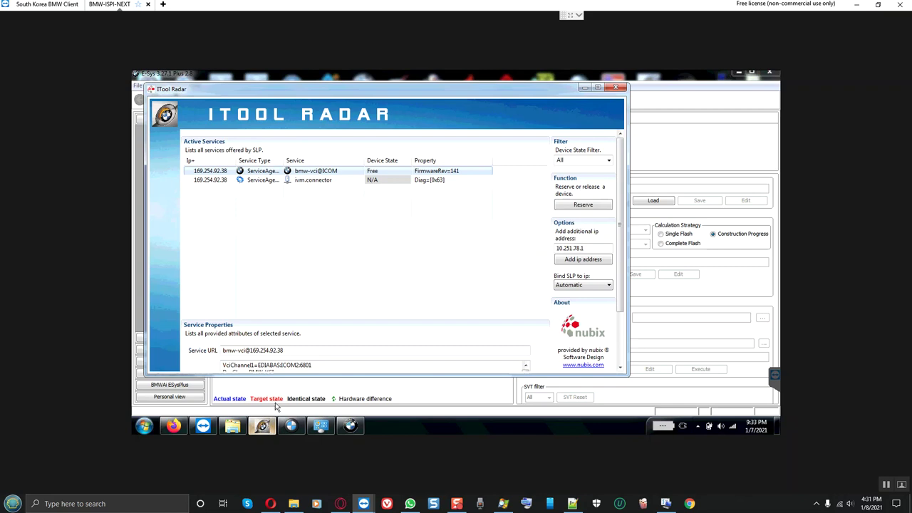
pyautogui.click(406, 175)
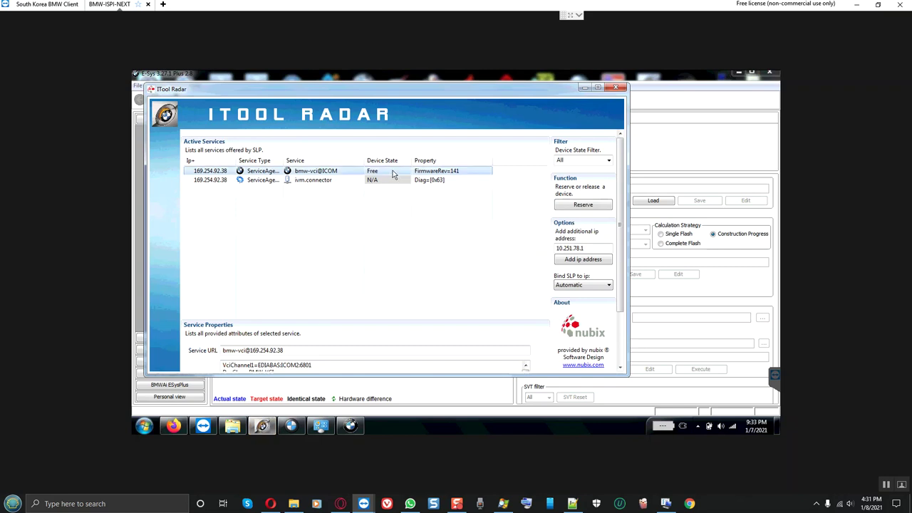
pyautogui.click(570, 206)
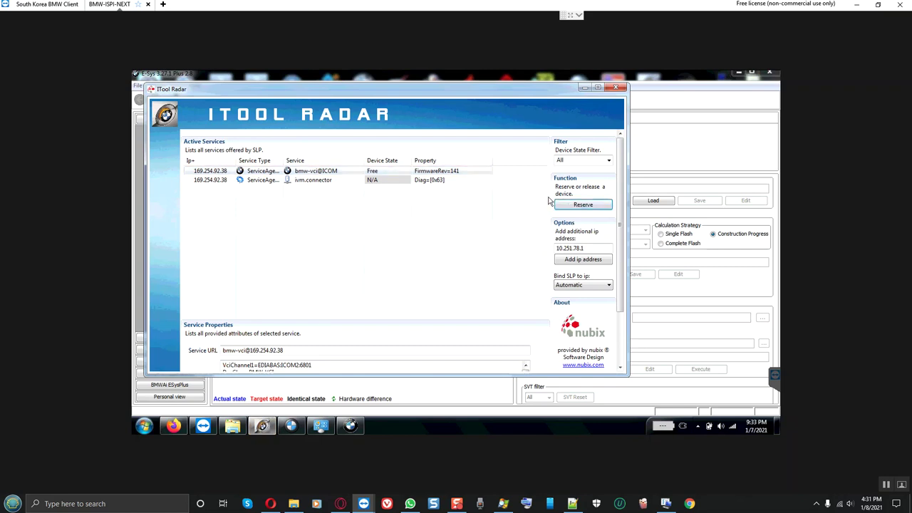
pyautogui.click(584, 88)
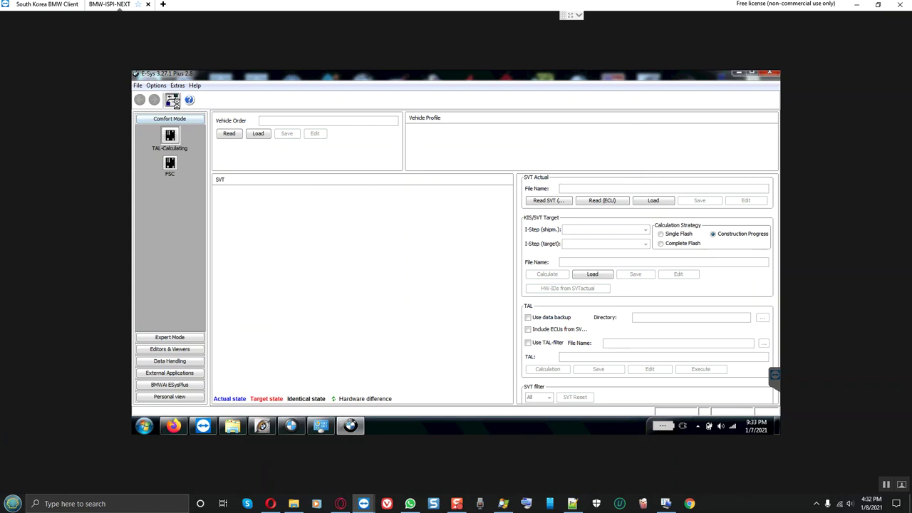
pyautogui.click(174, 103)
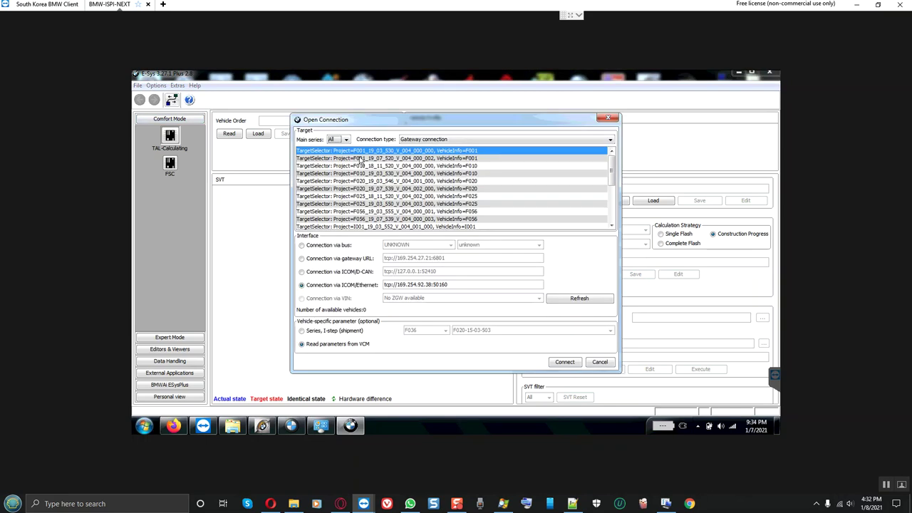
pyautogui.click(476, 190)
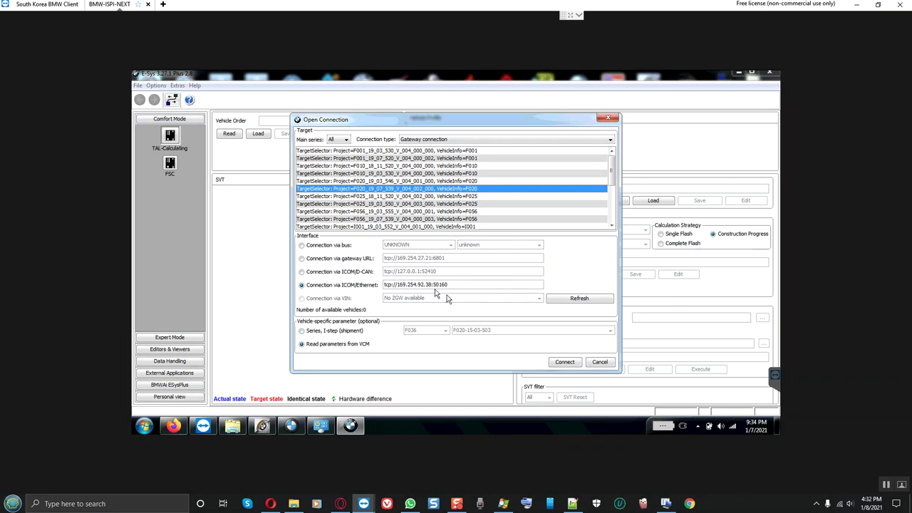
pyautogui.click(563, 363)
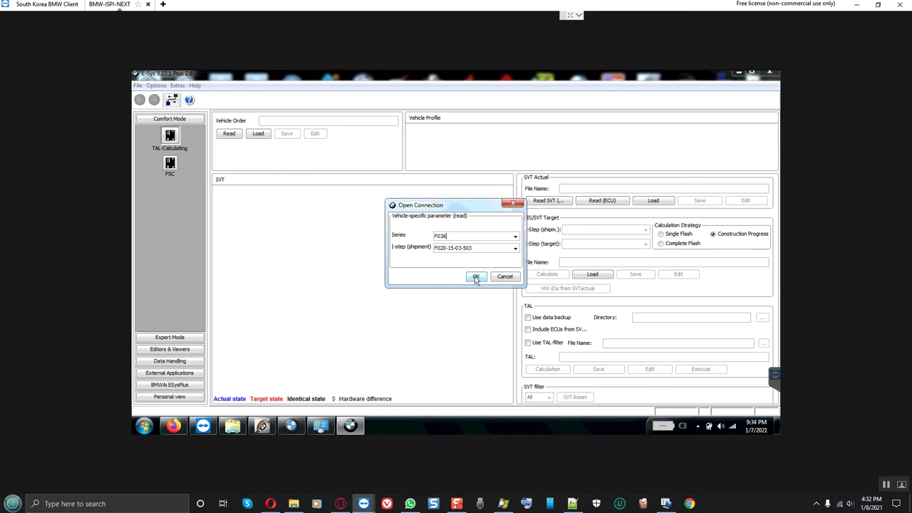
pyautogui.click(476, 278)
pyautogui.click(457, 266)
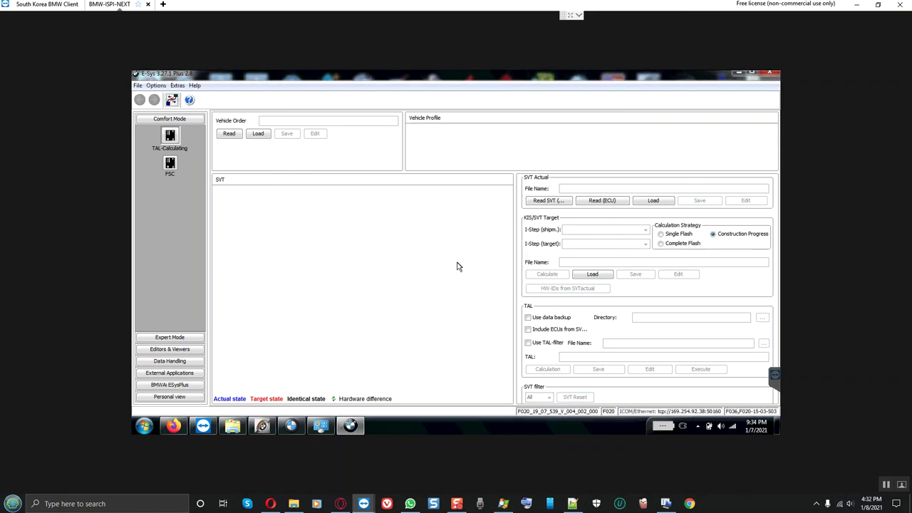
# Read the vehicle order from the car and activate its FA
pyautogui.click(228, 133)
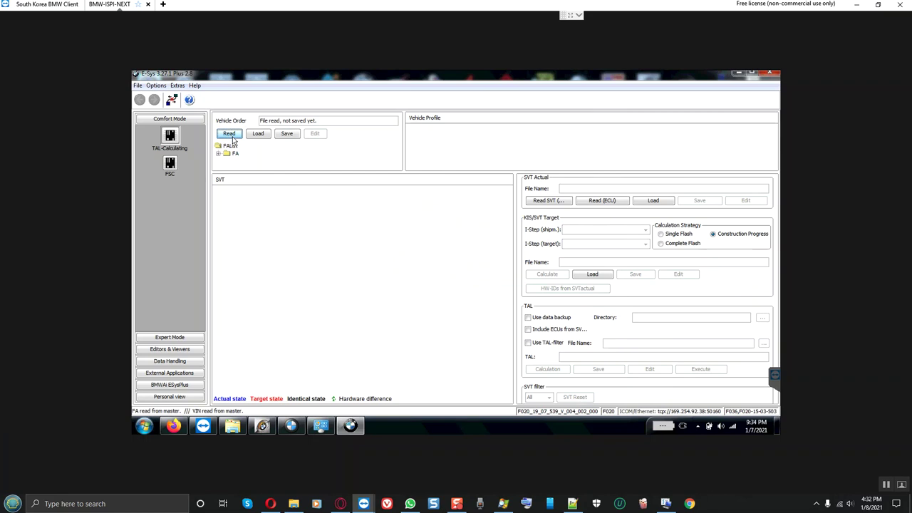
pyautogui.rightClick(239, 155)
pyautogui.click(258, 157)
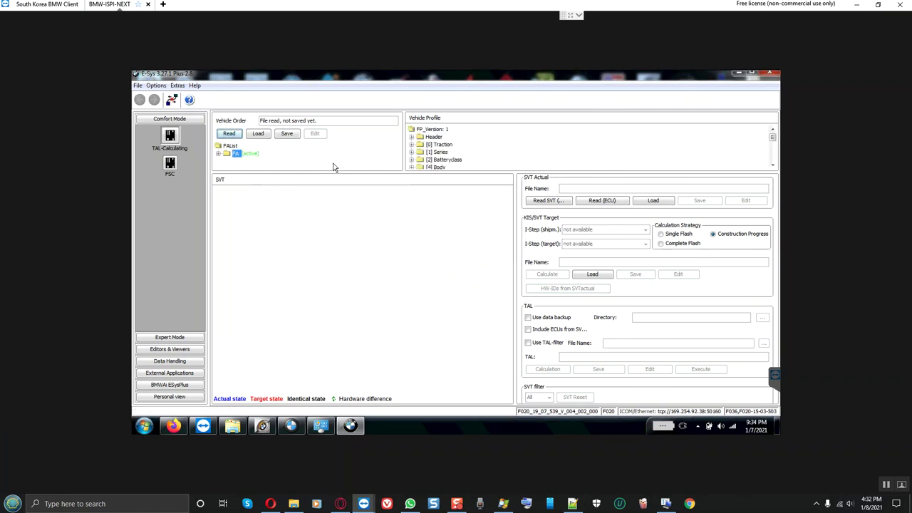
# Read the actual SVT from the vehicle and look through the first ECUs in its tree
pyautogui.click(543, 200)
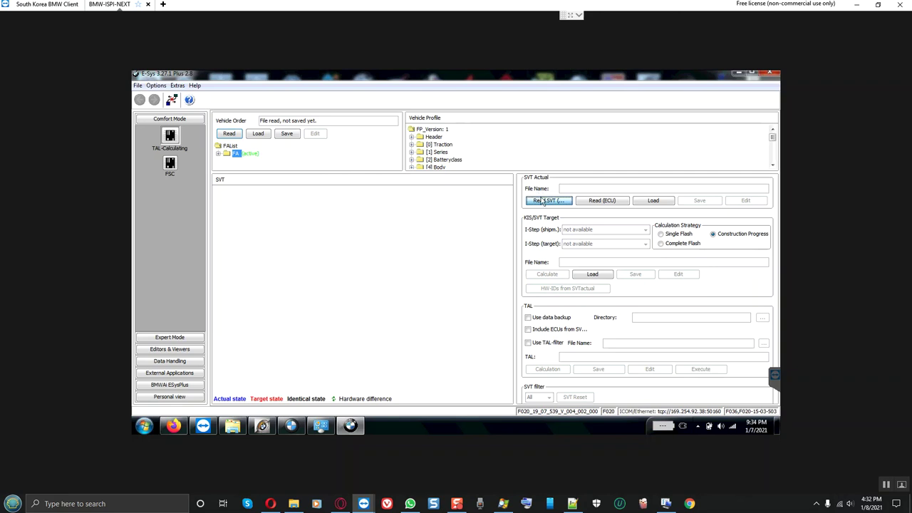
pyautogui.click(260, 267)
pyautogui.scroll(-2, 260, 270)
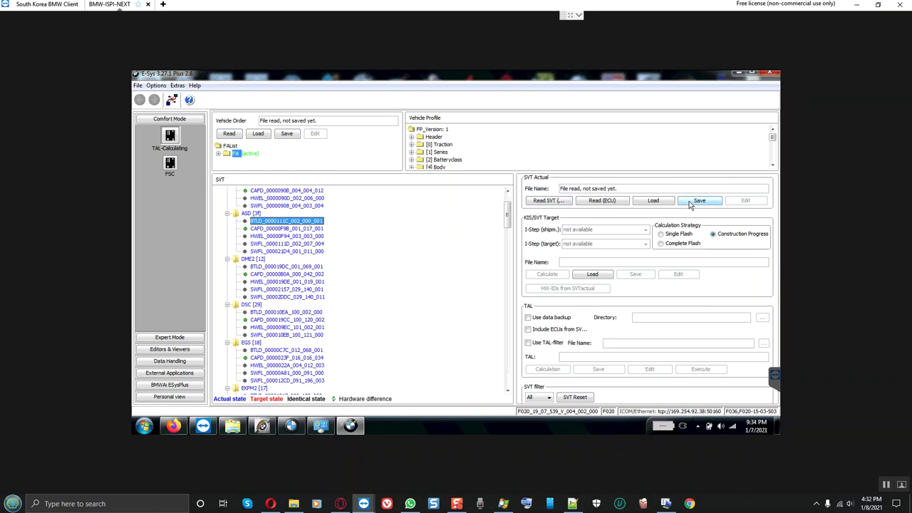
# Copy the name of the BMW F36 VIN folder in the Documents library and return to E-Sys
pyautogui.click(232, 427)
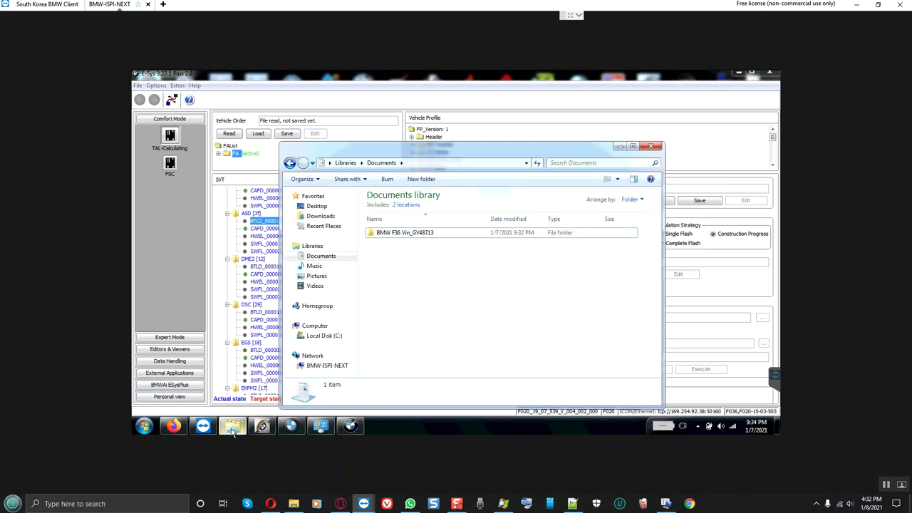
pyautogui.click(417, 233)
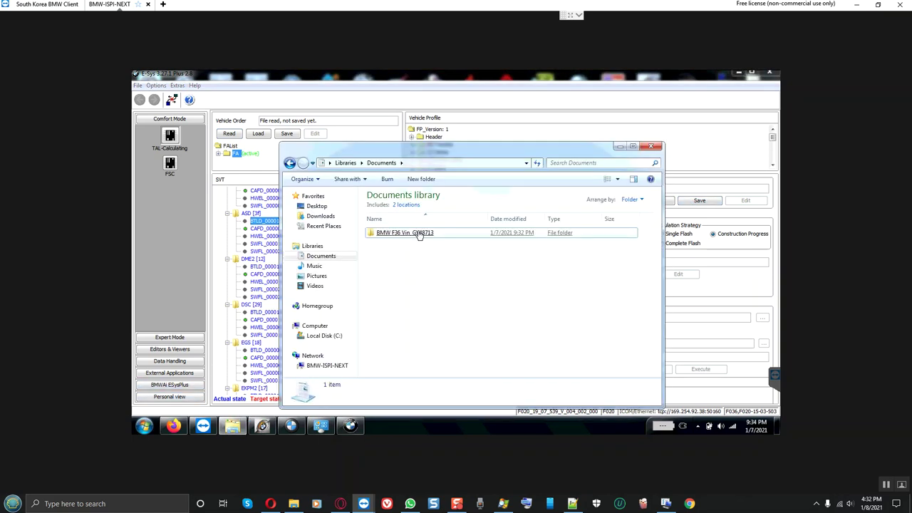
pyautogui.rightClick(419, 234)
pyautogui.click(443, 381)
pyautogui.hotkey('ctrl', 'c')
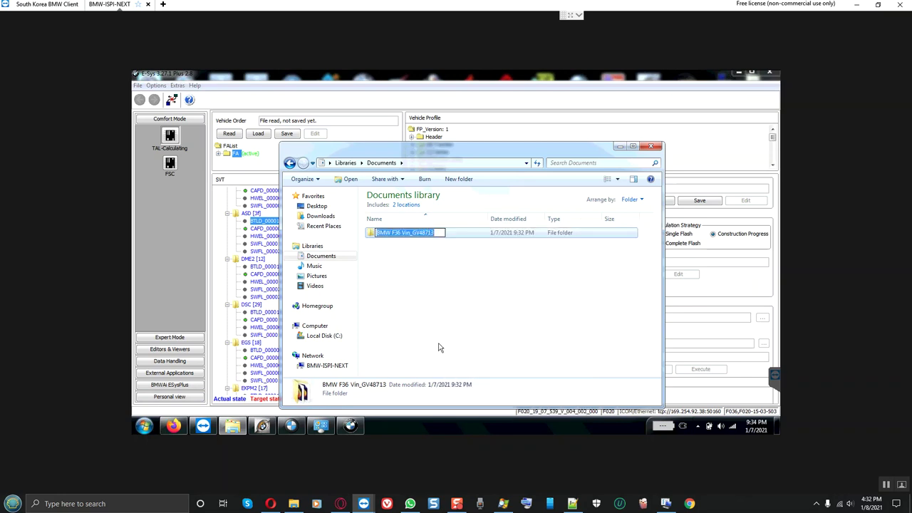
pyautogui.click(440, 347)
pyautogui.click(743, 298)
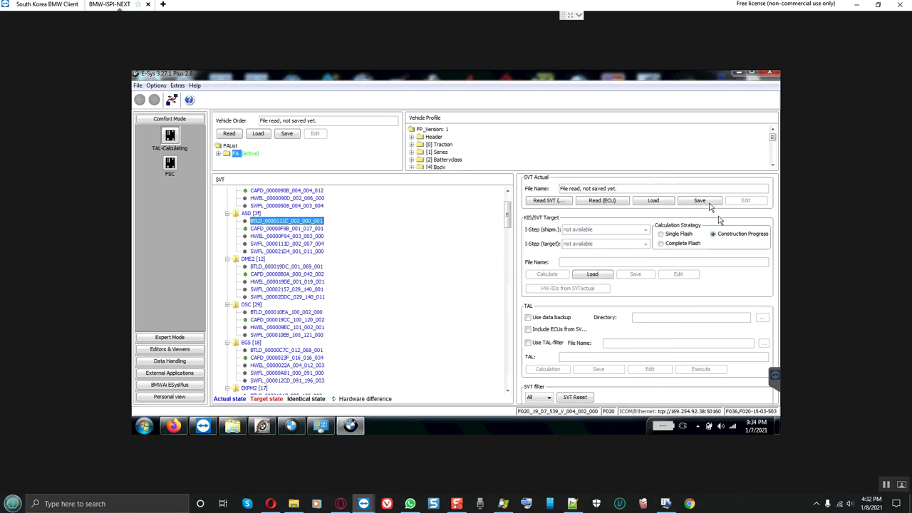
# Save the actual SVT in the SVT folder, using the copied BMW F36 folder name as the file name
pyautogui.click(700, 200)
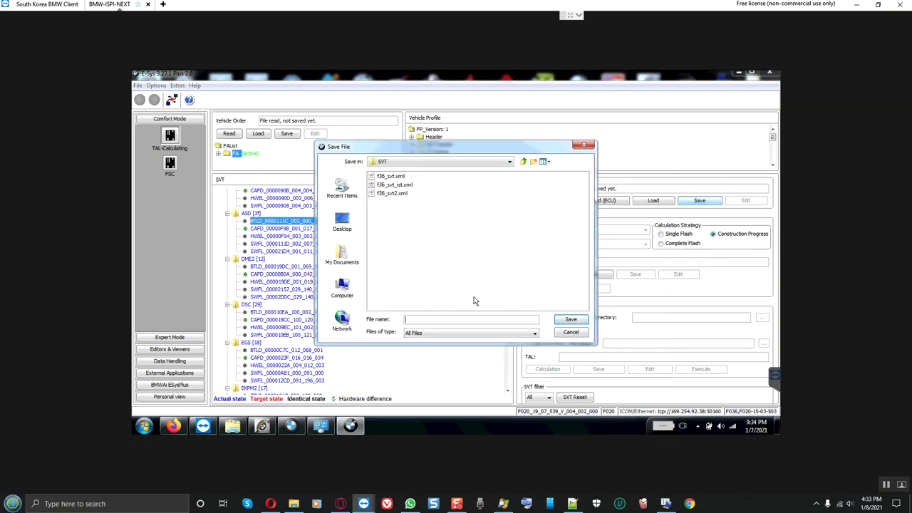
pyautogui.hotkey('ctrl', 'v')
pyautogui.press('Return')
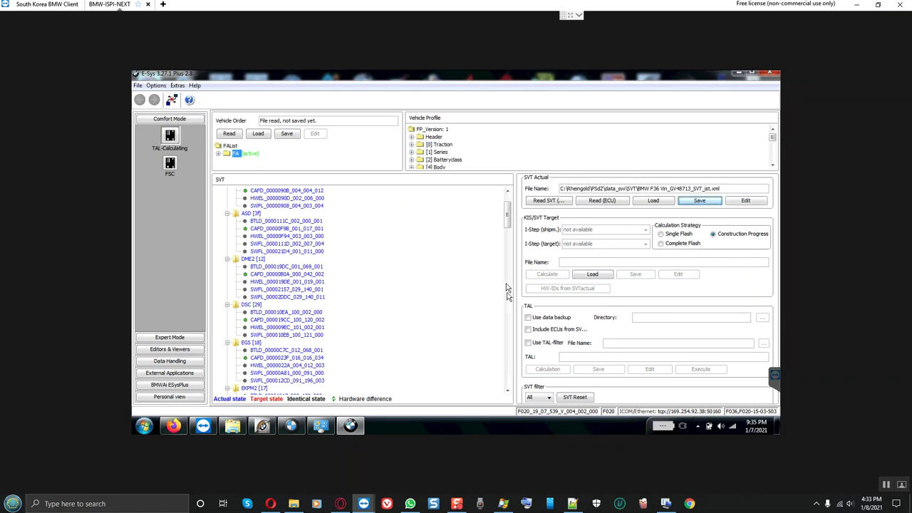
# Set the calculation strategy to Complete Flash and review the ECU entries in the SVT down to HU_NBT
pyautogui.click(661, 243)
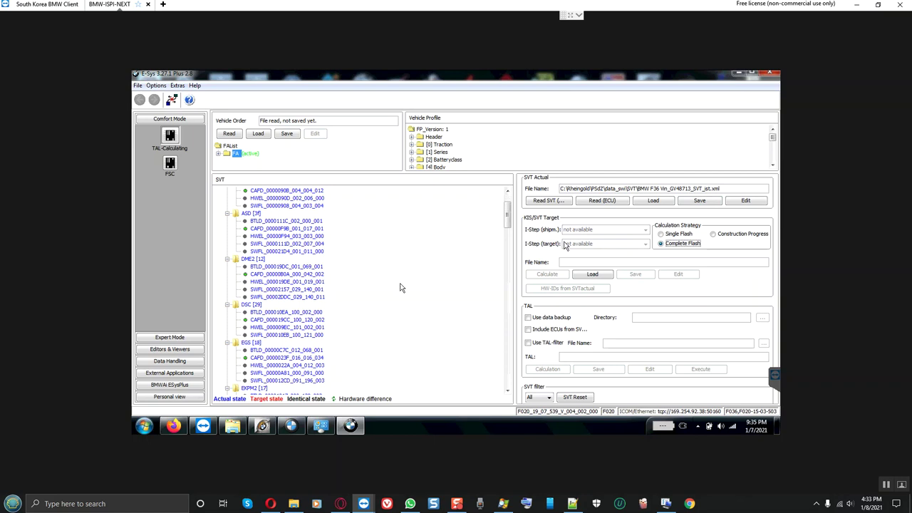
pyautogui.scroll(-6, 270, 262)
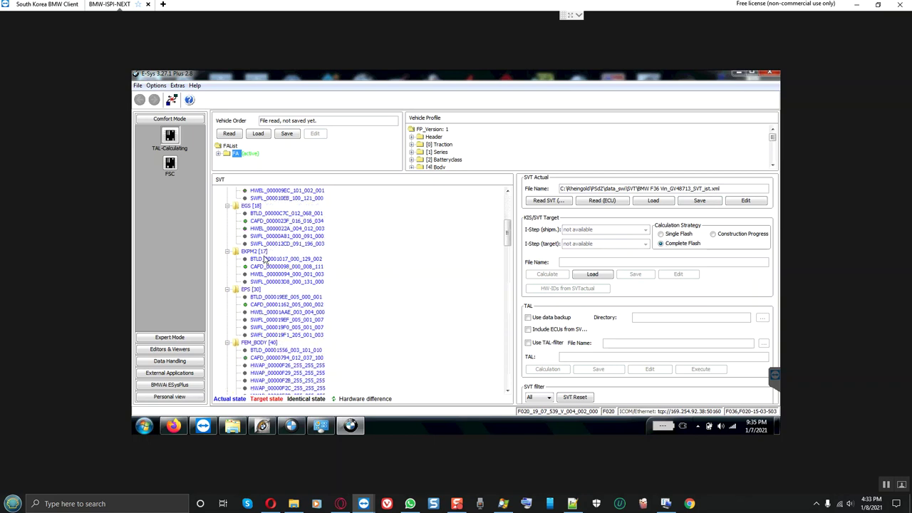
pyautogui.scroll(-4, 265, 289)
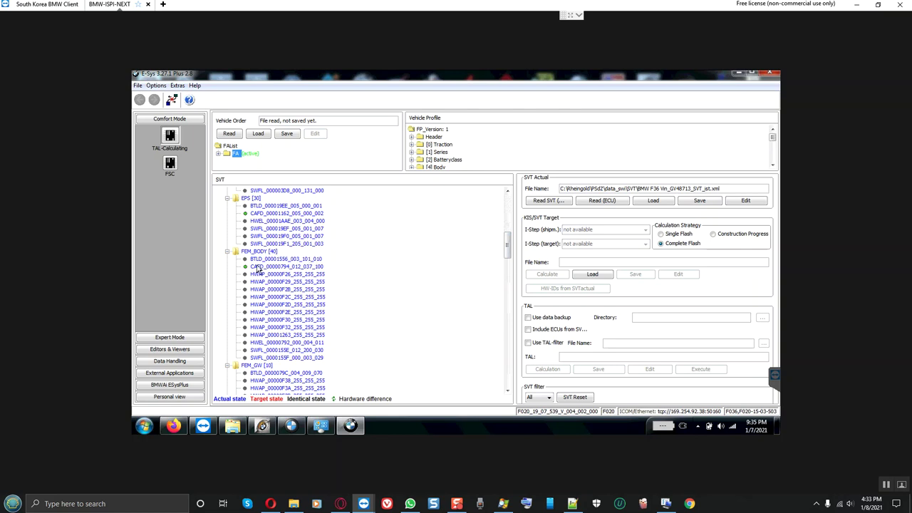
pyautogui.scroll(-6, 285, 276)
pyautogui.scroll(-5, 287, 279)
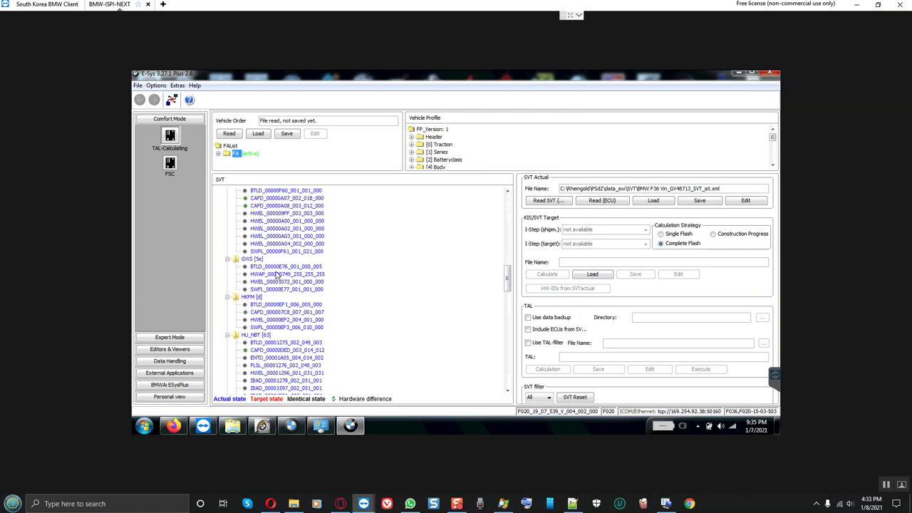
# Minimize E-Sys, inspect the ESysPlus program folder plus2.8 through its desktop shortcut, and close it
pyautogui.click(232, 425)
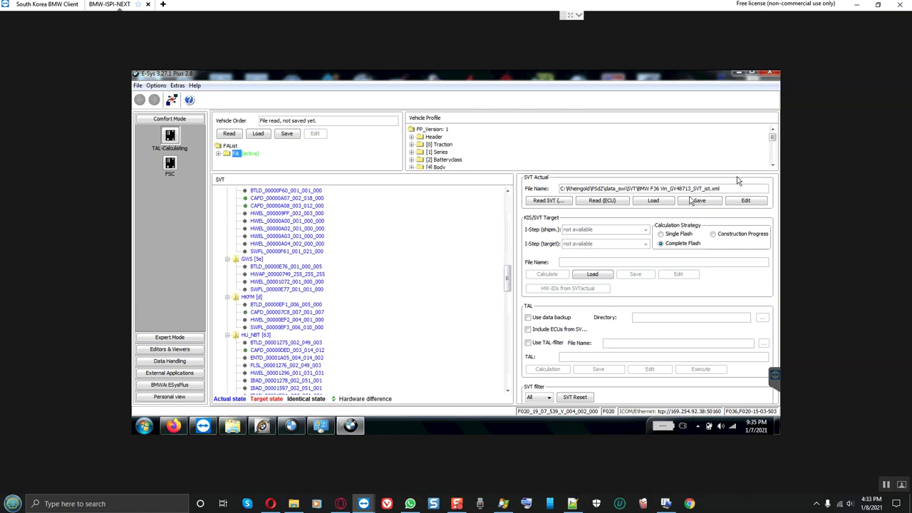
pyautogui.click(739, 74)
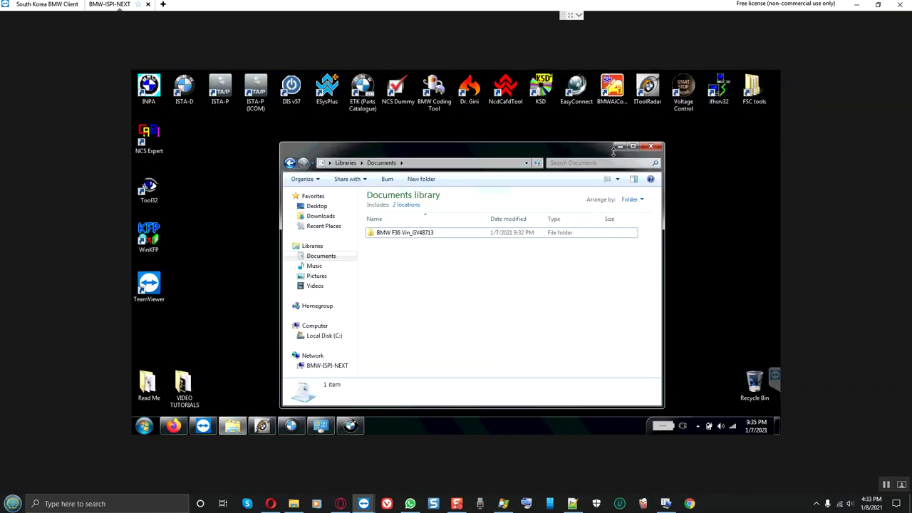
pyautogui.rightClick(328, 89)
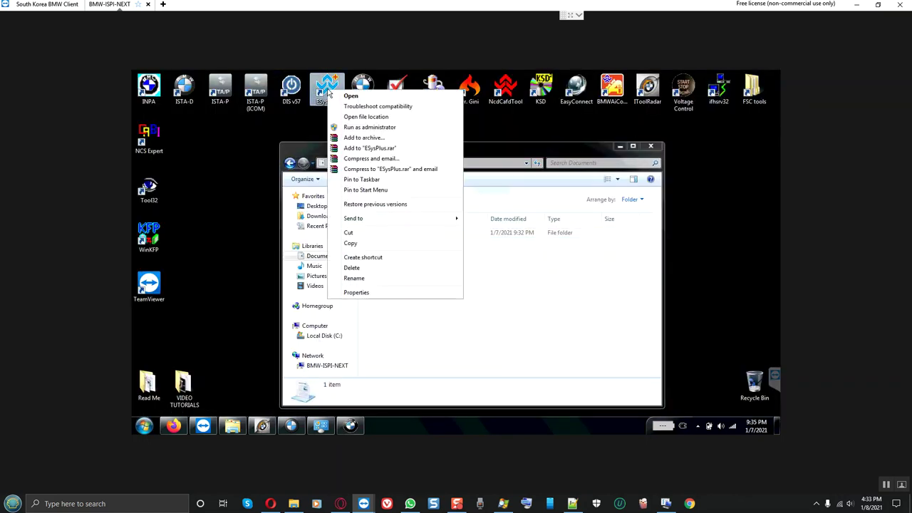
pyautogui.click(365, 116)
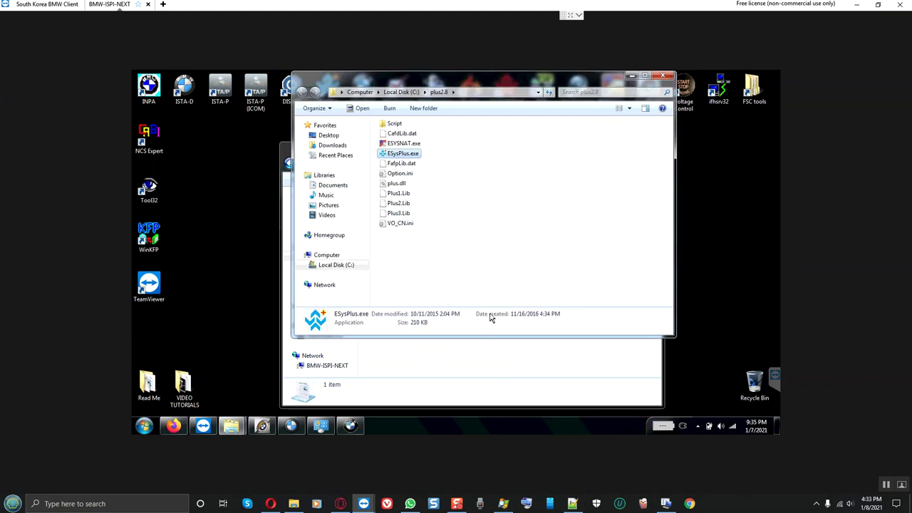
pyautogui.click(477, 277)
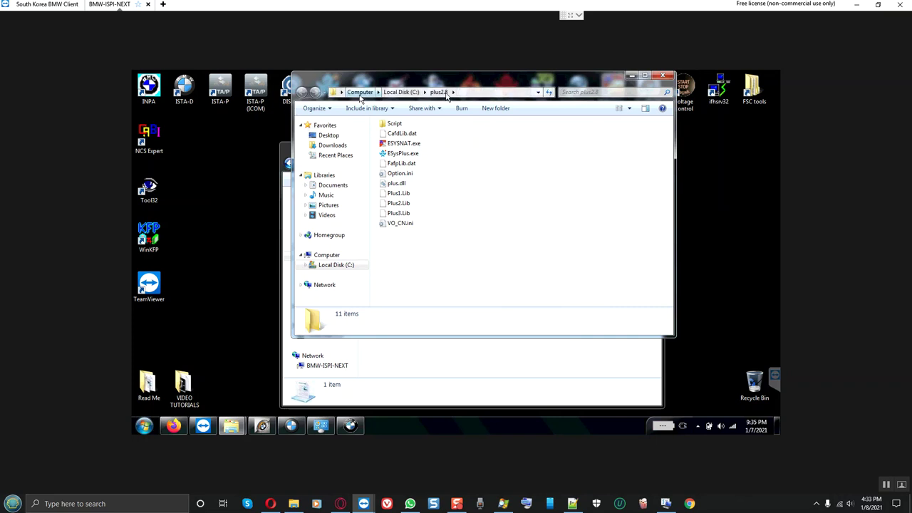
pyautogui.click(662, 76)
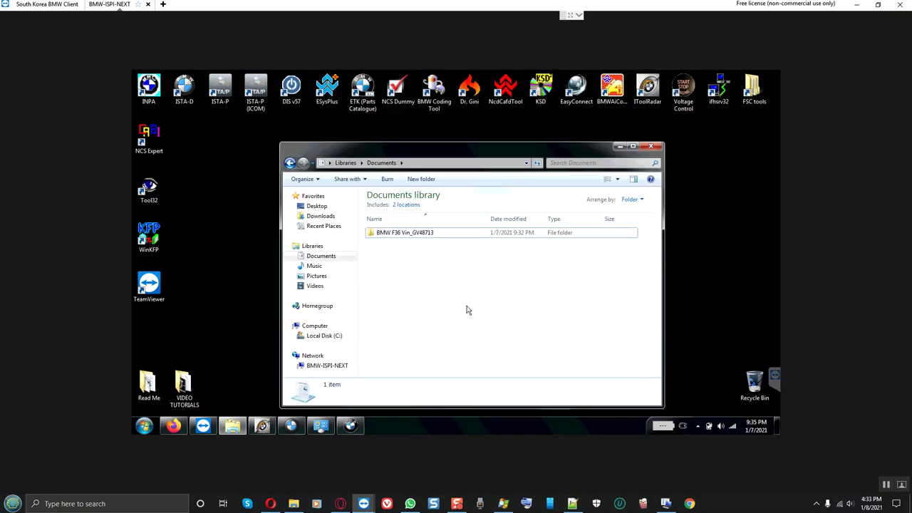
# Minimize the Documents window and browse from the ISTA-D shortcut's file location to C:\Rheingold\PSdZ\data_swi
pyautogui.click(233, 425)
pyautogui.click(233, 425)
pyautogui.click(233, 425)
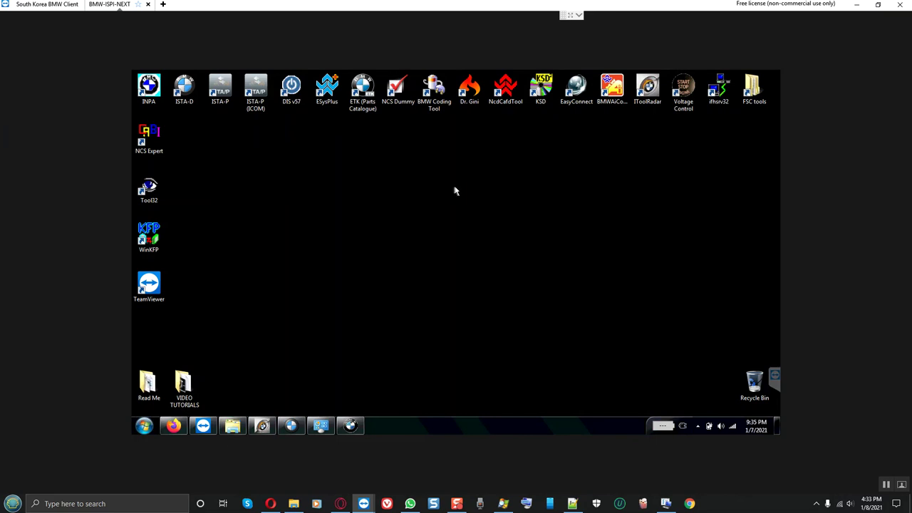
pyautogui.rightClick(193, 95)
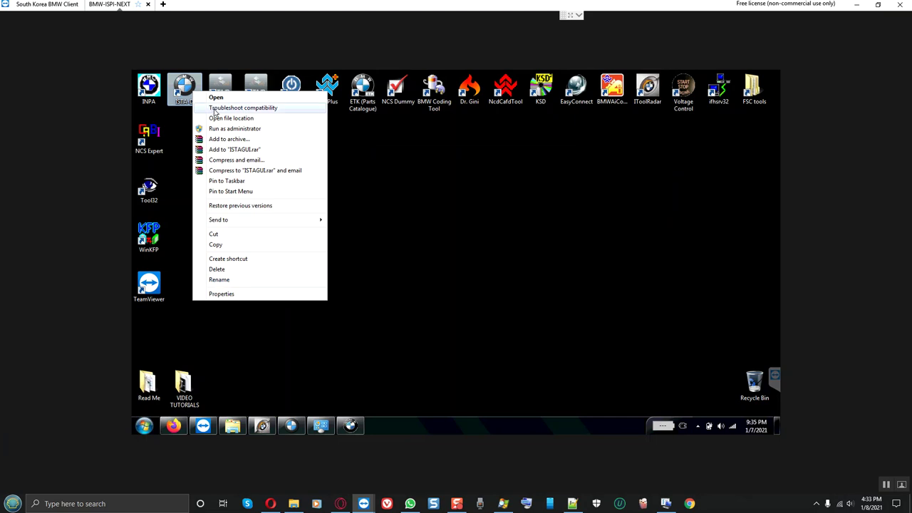
pyautogui.click(215, 117)
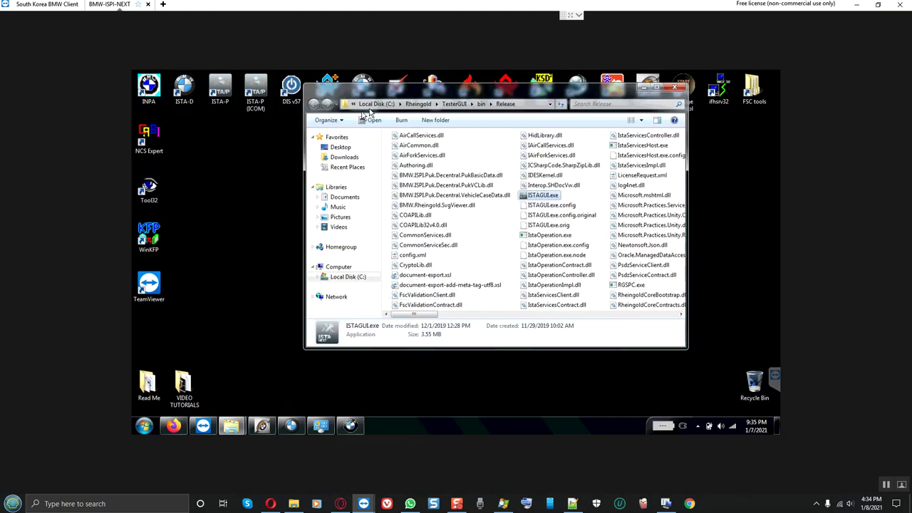
pyautogui.click(419, 104)
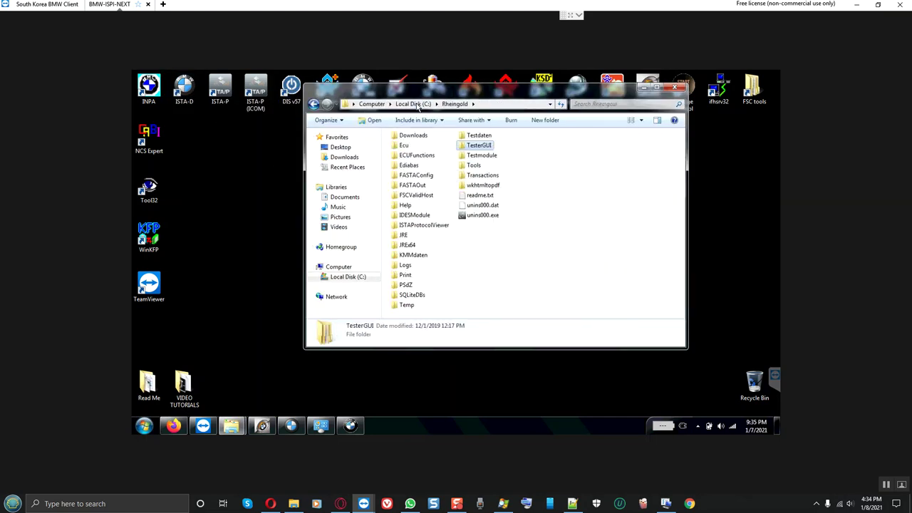
pyautogui.doubleClick(406, 284)
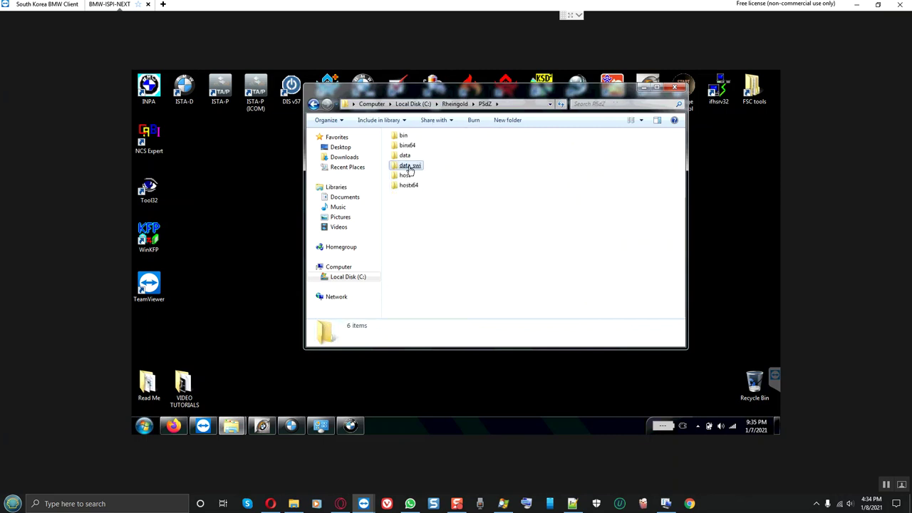
pyautogui.doubleClick(408, 166)
pyautogui.click(416, 206)
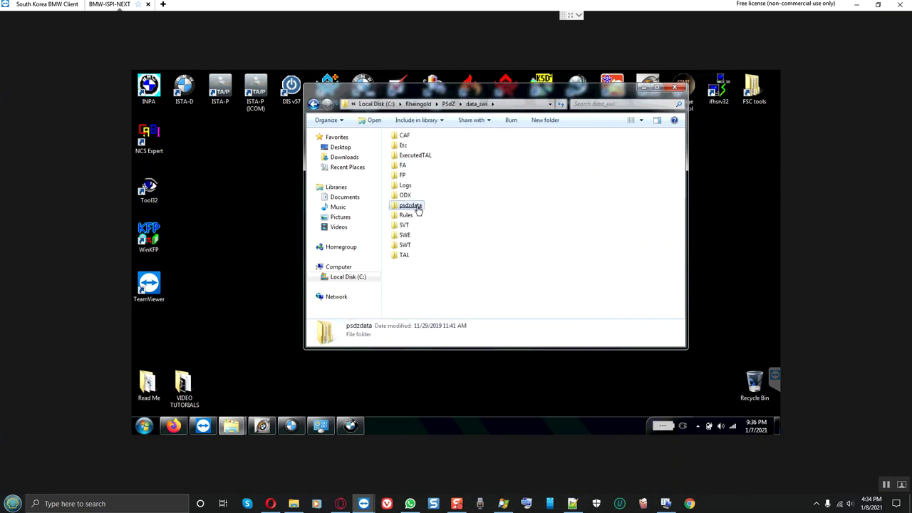
# Examine the psdzdata folder and its swe subfolder, and go back to data_swi
pyautogui.click(404, 136)
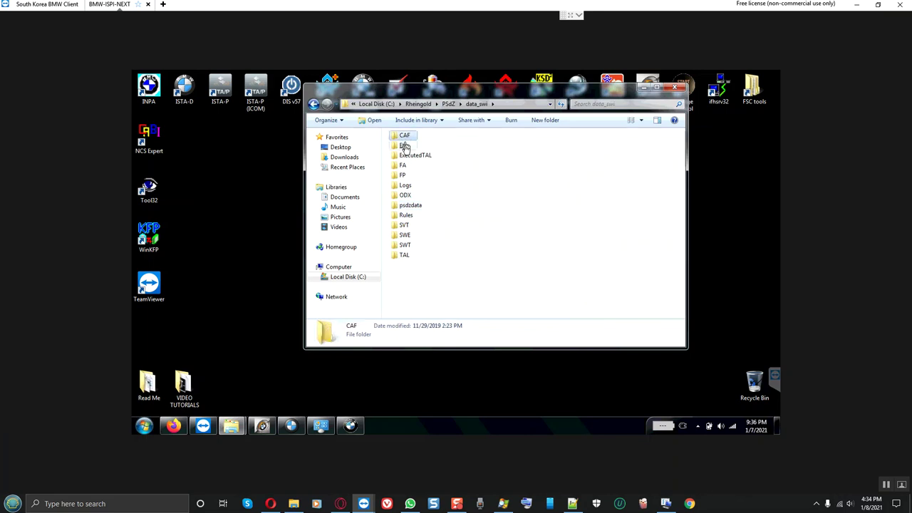
pyautogui.doubleClick(411, 205)
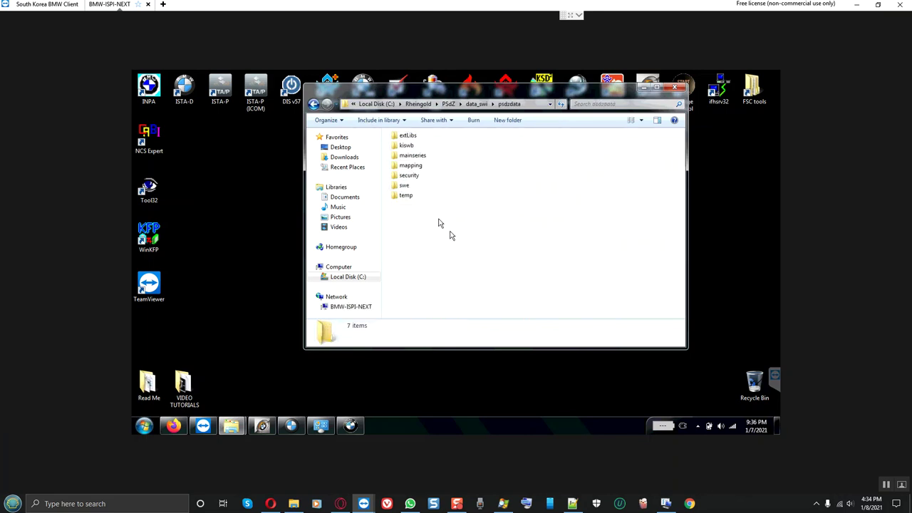
pyautogui.doubleClick(403, 185)
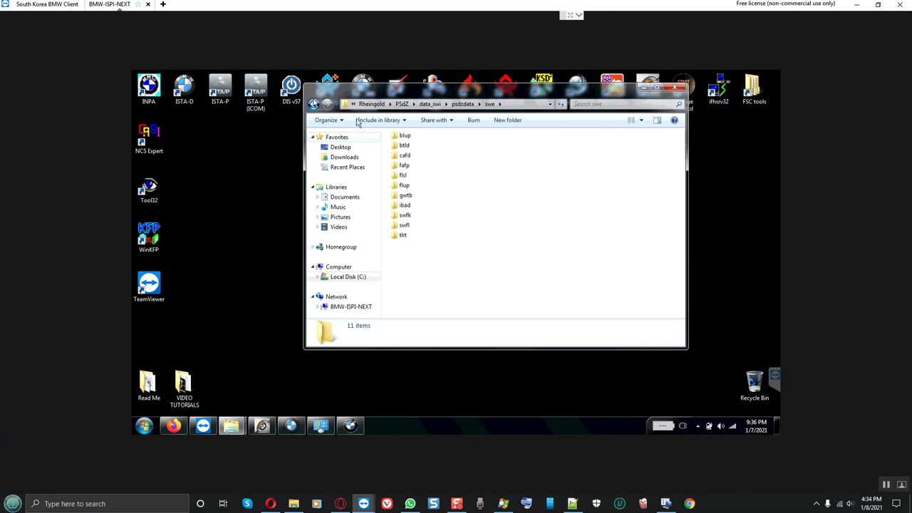
pyautogui.click(314, 105)
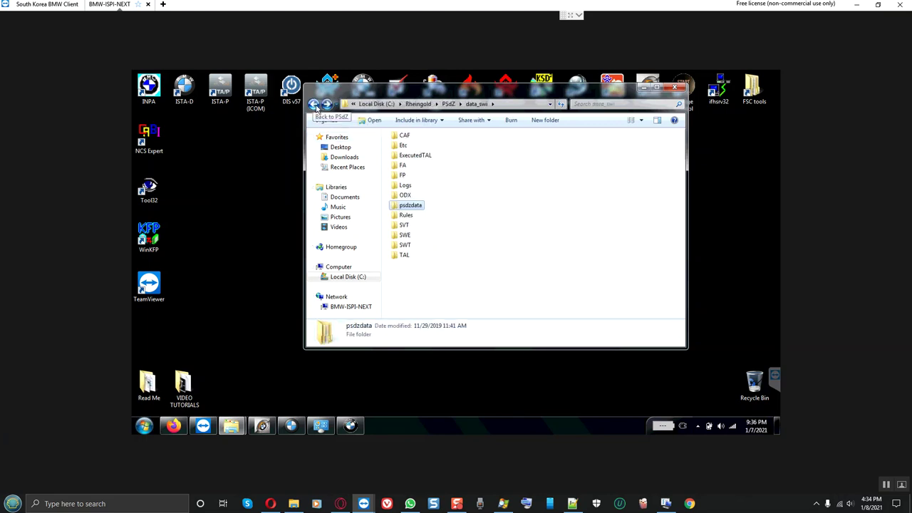
pyautogui.click(521, 232)
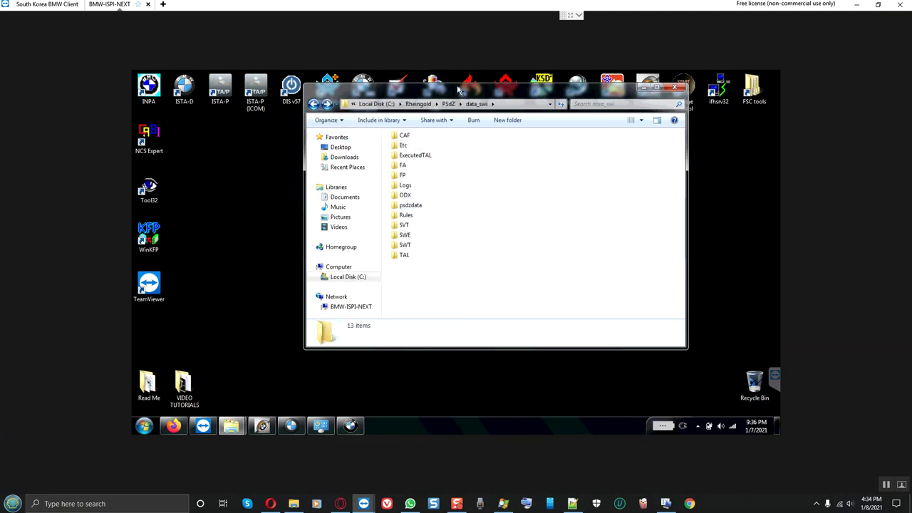
# Move the data_swi window clear of the desktop shortcuts and open the psdzdata folder to view its subfolders
pyautogui.moveTo(462, 92); pyautogui.dragTo(444, 139)
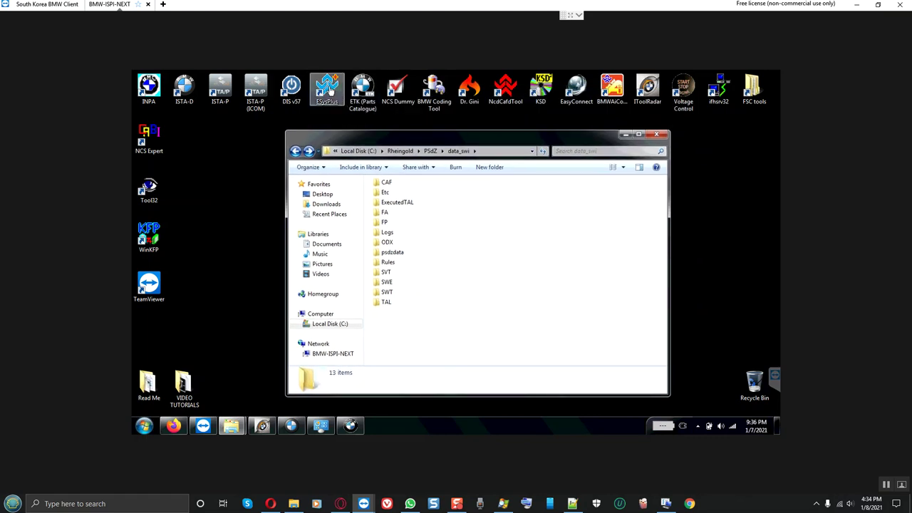
pyautogui.click(393, 255)
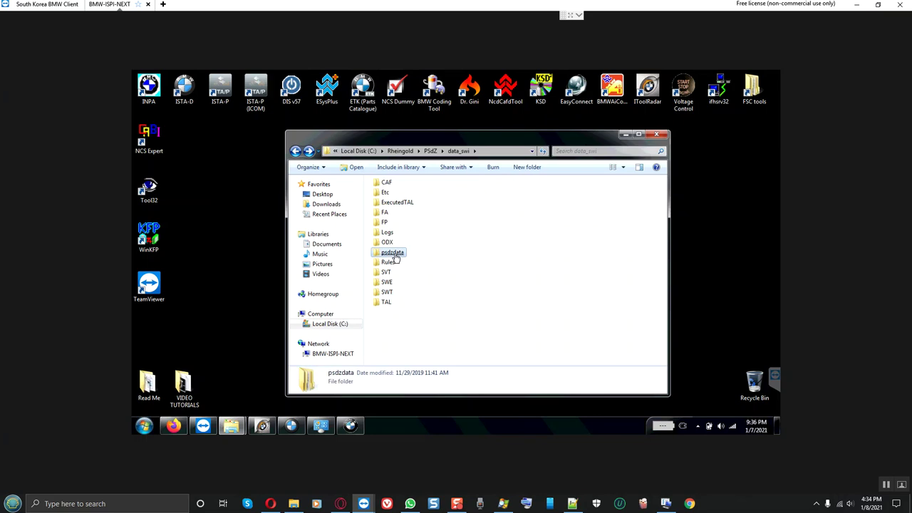
pyautogui.doubleClick(399, 256)
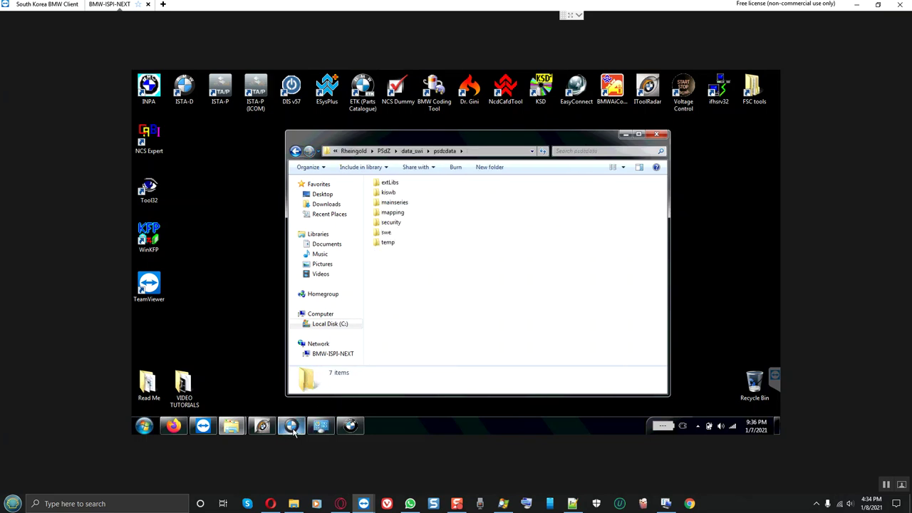
# Switch back to the E-Sys window and close the open vehicle connection
pyautogui.click(350, 425)
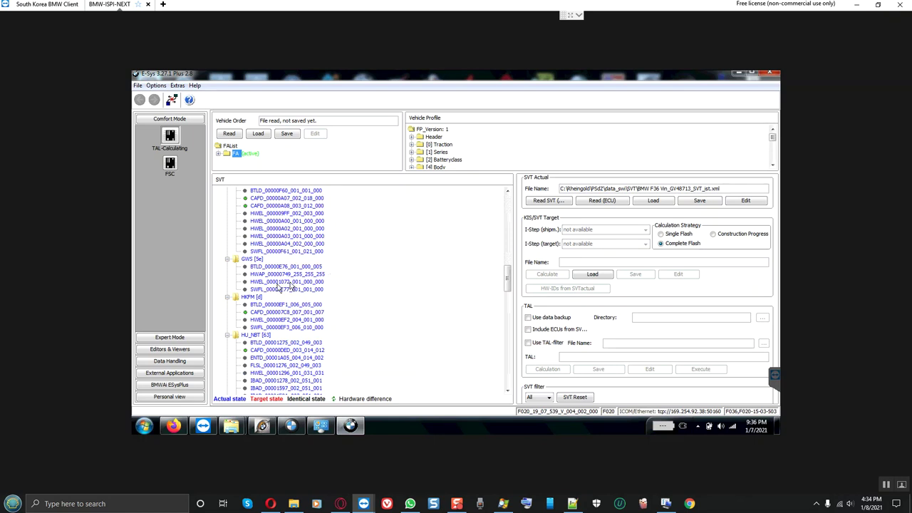
pyautogui.click(171, 100)
pyautogui.click(437, 257)
pyautogui.click(172, 100)
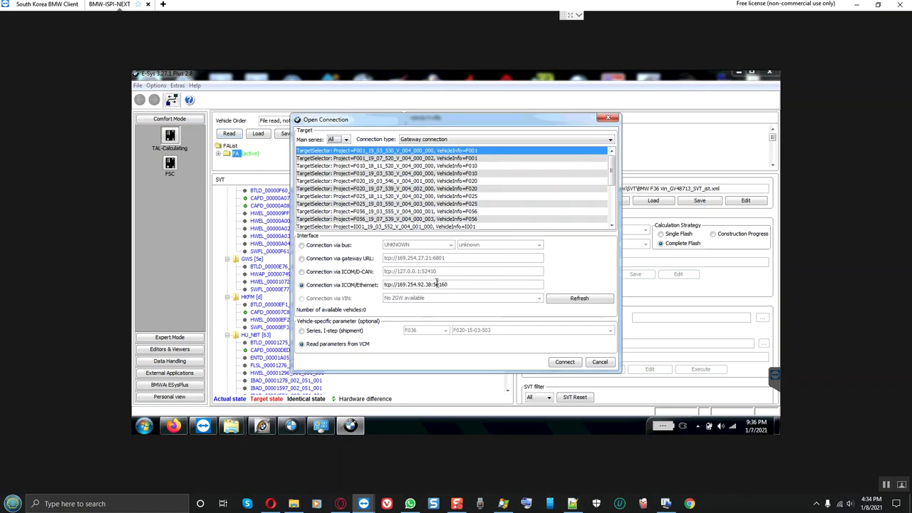
pyautogui.scroll(-10, 441, 203)
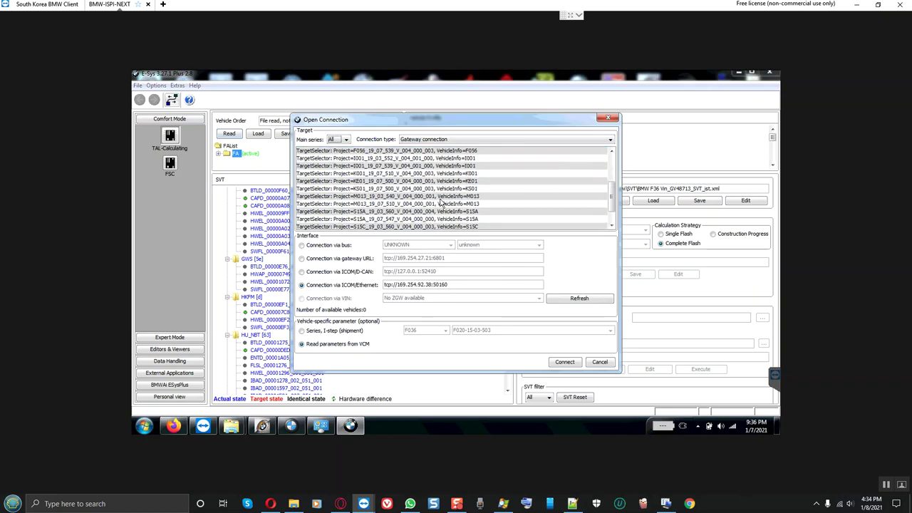
pyautogui.scroll(10, 441, 203)
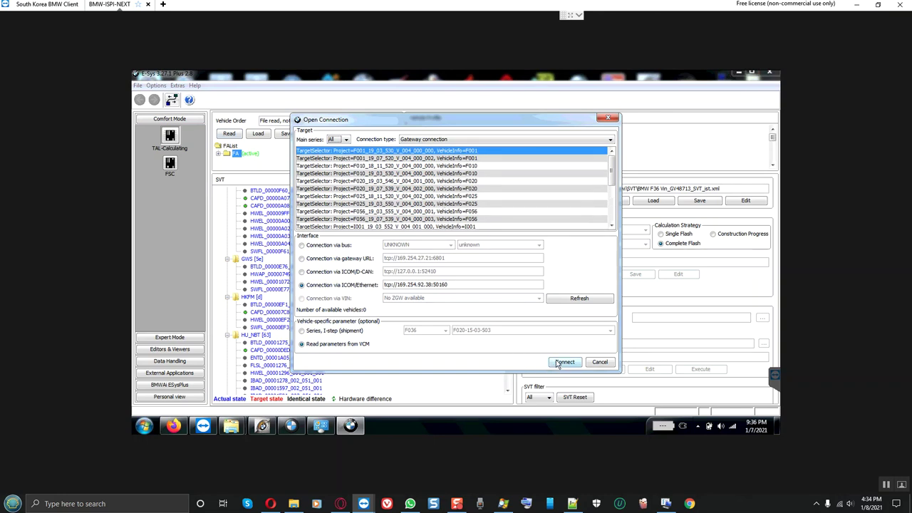
pyautogui.click(454, 189)
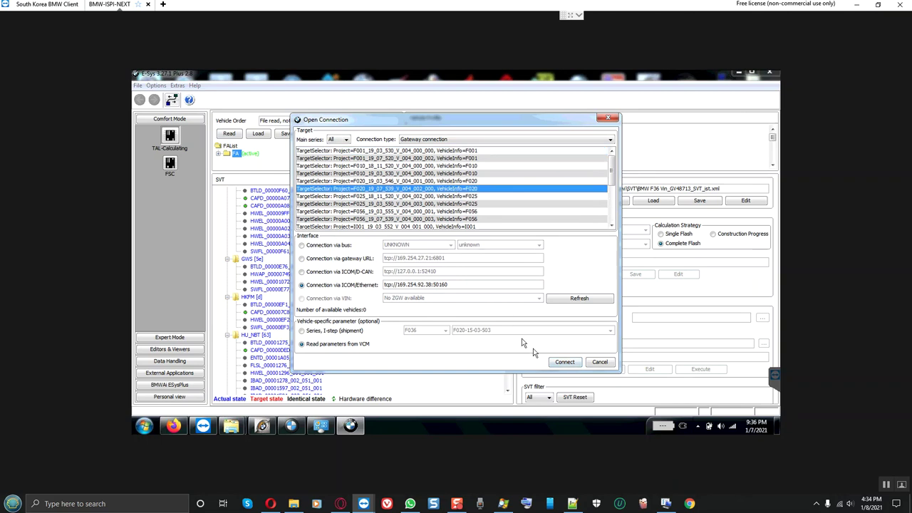
pyautogui.click(557, 363)
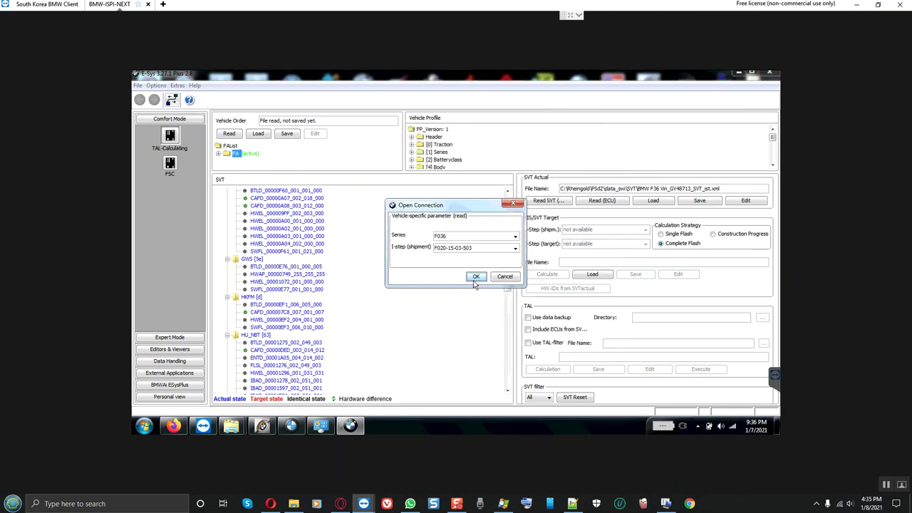
pyautogui.click(474, 279)
pyautogui.click(458, 266)
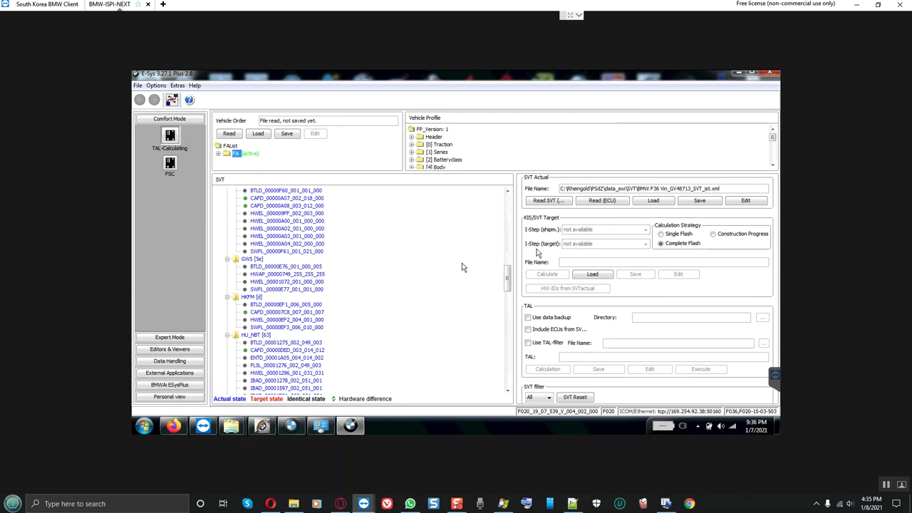
# Go through the calculation strategies for the KIS/SVT target and leave Complete Flash selected
pyautogui.click(715, 235)
pyautogui.click(677, 235)
pyautogui.click(670, 243)
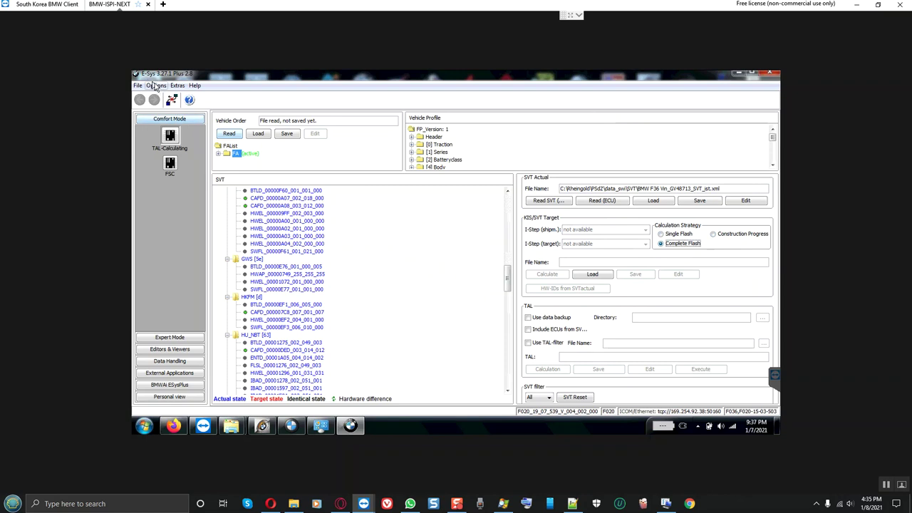
# Examine the program directory, external application and EST developer token settings, and leave them without saving
pyautogui.click(177, 86)
pyautogui.moveTo(156, 85)
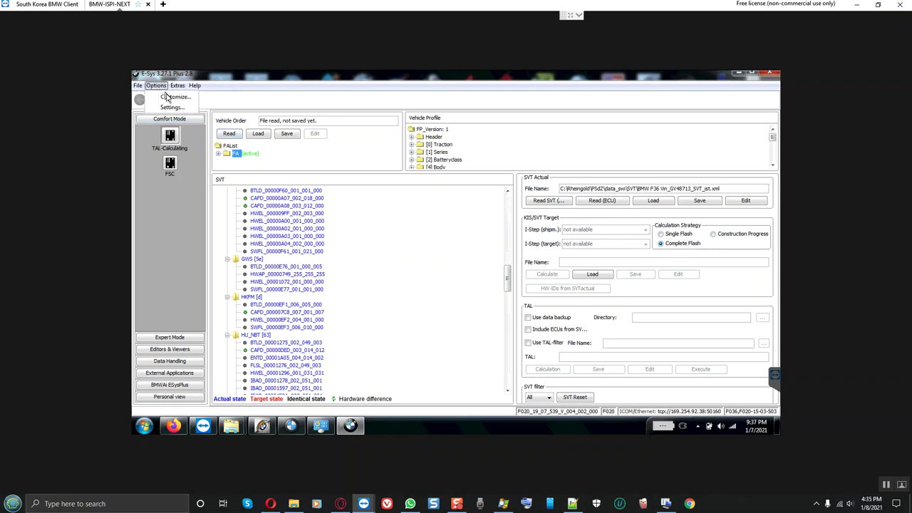
pyautogui.click(172, 107)
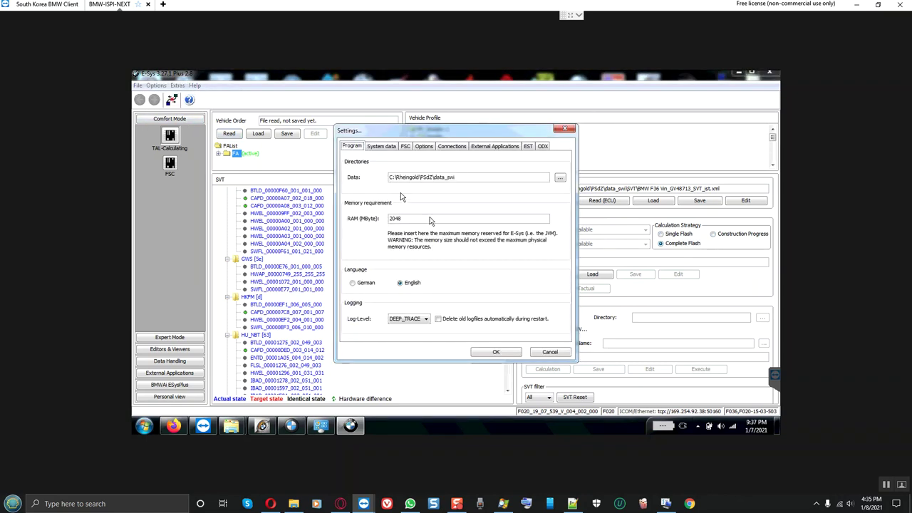
pyautogui.click(507, 148)
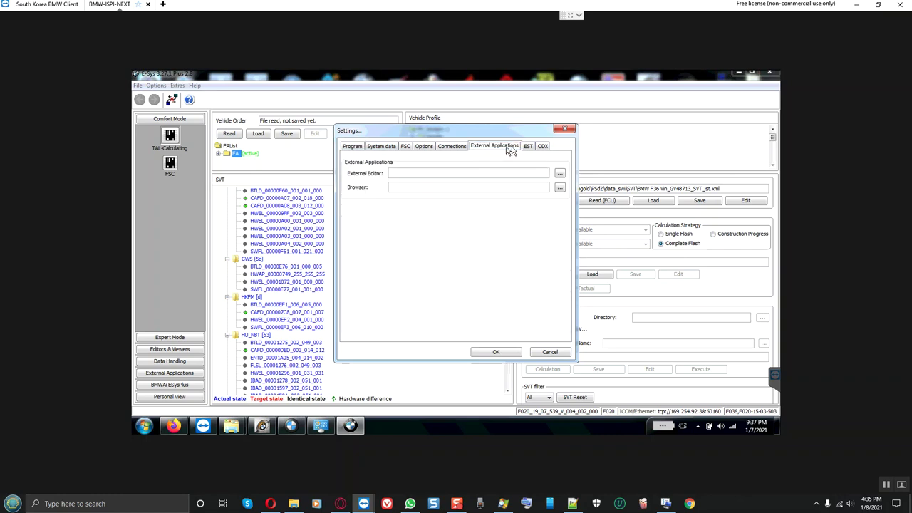
pyautogui.click(527, 147)
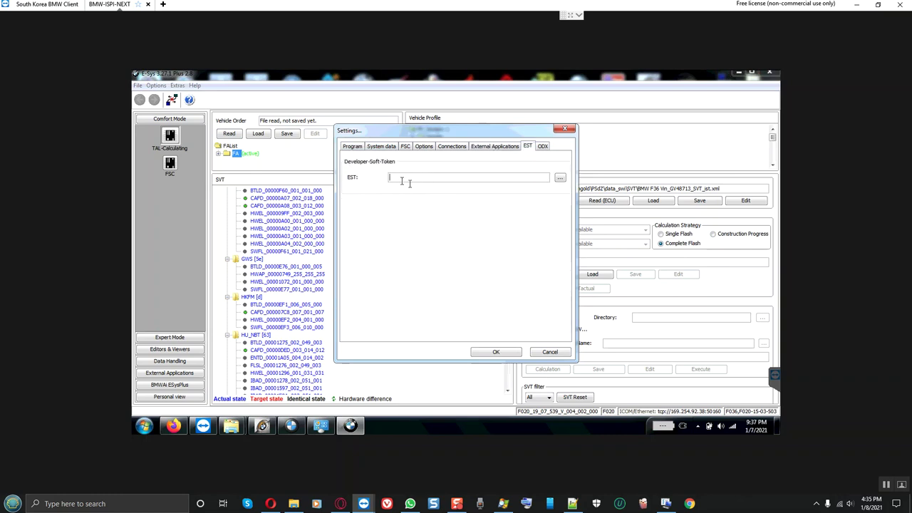
pyautogui.click(550, 351)
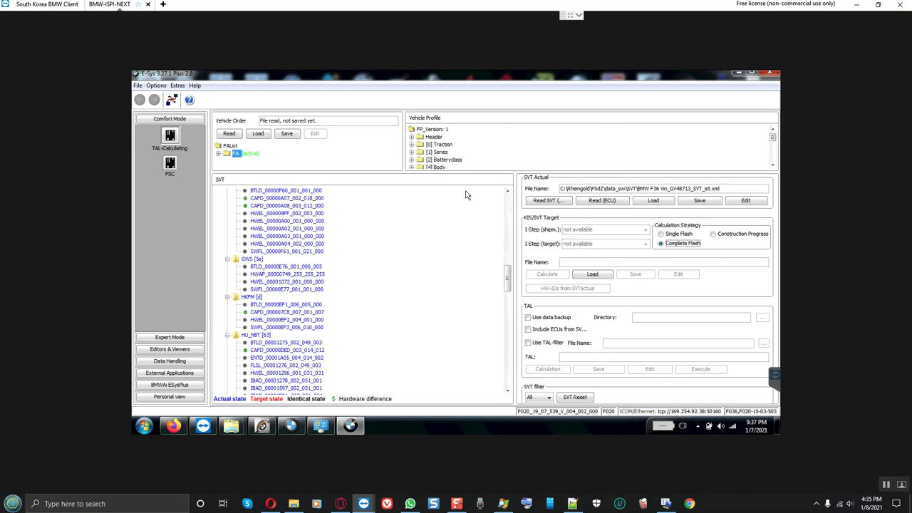
# Close the vehicle connection and open the master functions of the VCM module in Expert Mode
pyautogui.click(172, 101)
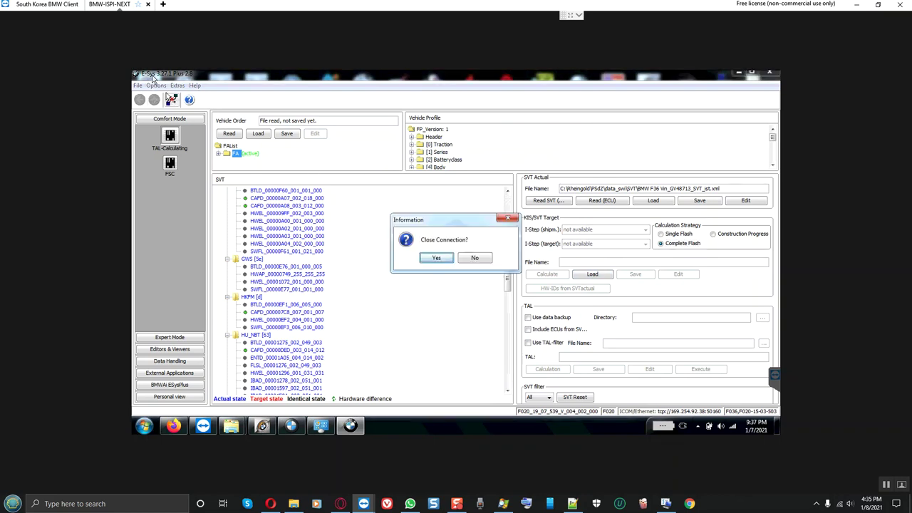
pyautogui.click(436, 258)
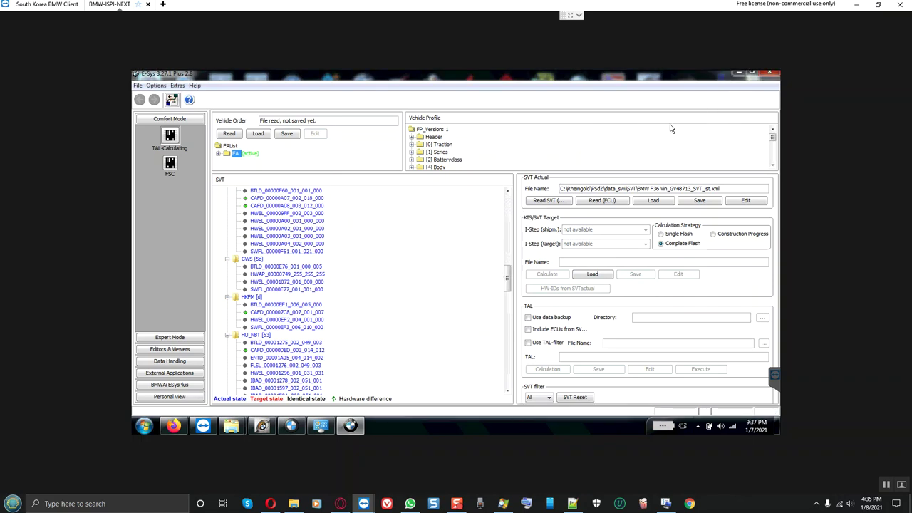
pyautogui.click(168, 338)
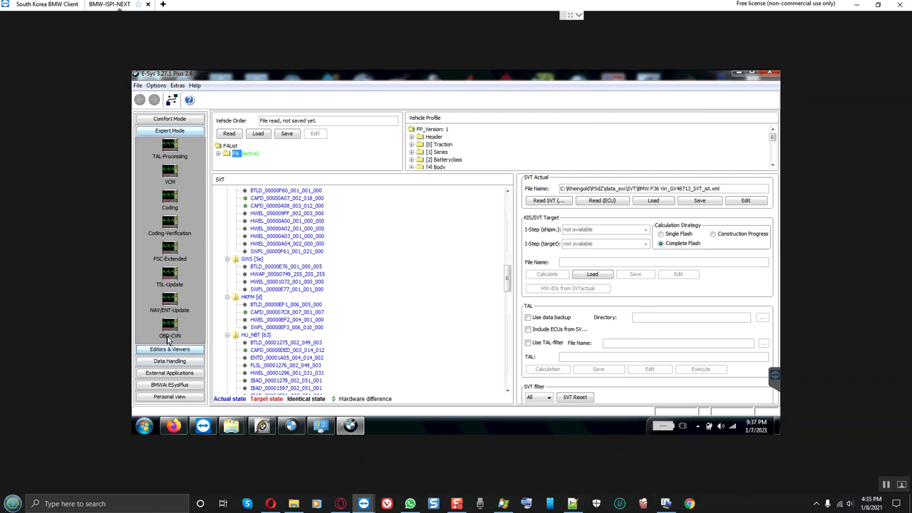
pyautogui.click(170, 173)
pyautogui.click(238, 318)
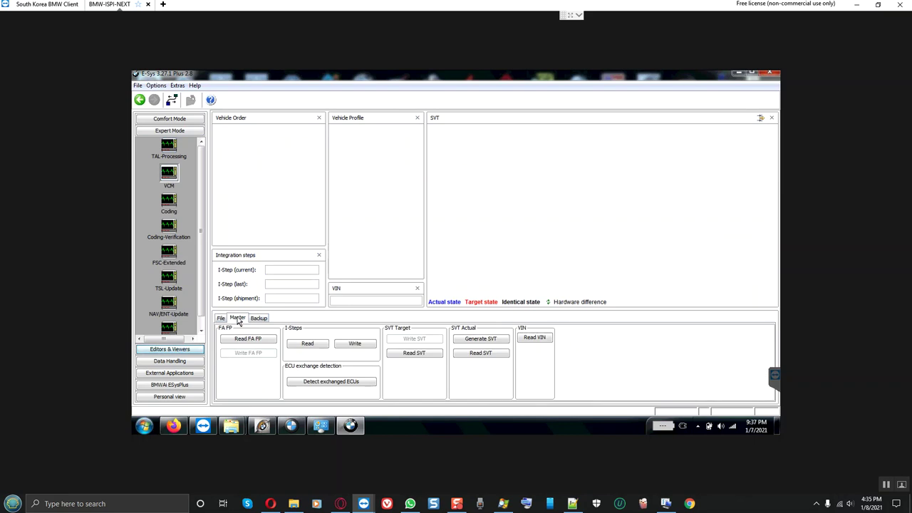
pyautogui.click(307, 343)
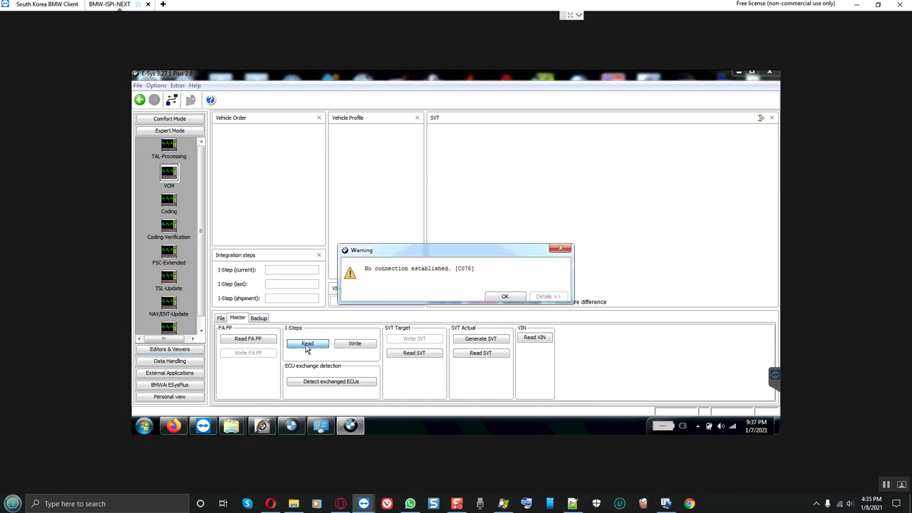
pyautogui.click(504, 298)
pyautogui.click(171, 102)
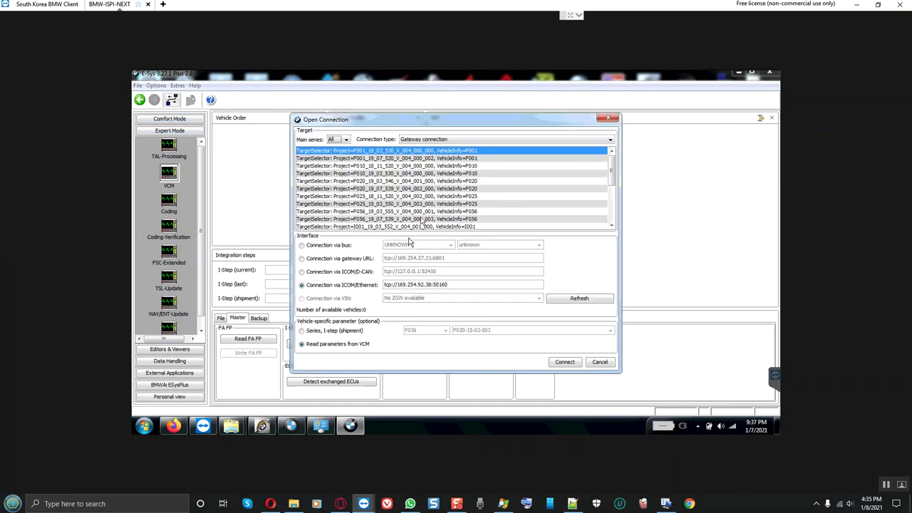
pyautogui.click(467, 189)
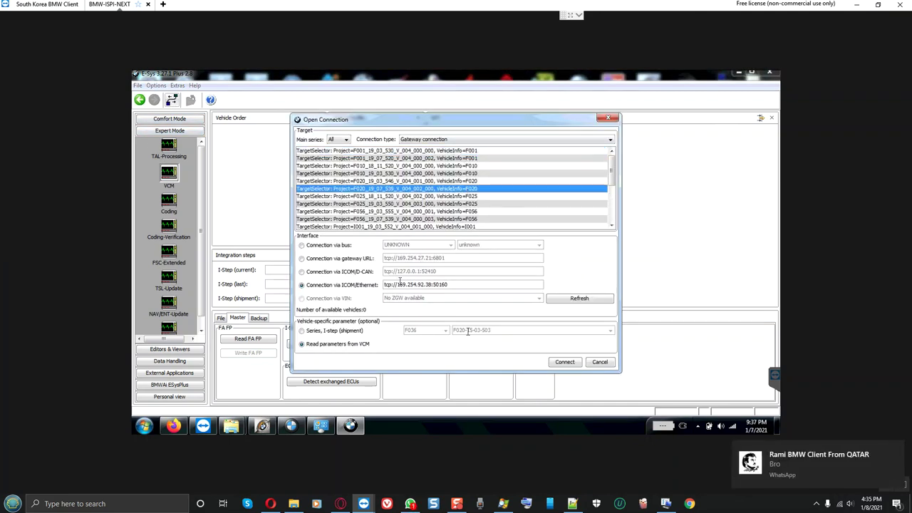
pyautogui.click(553, 363)
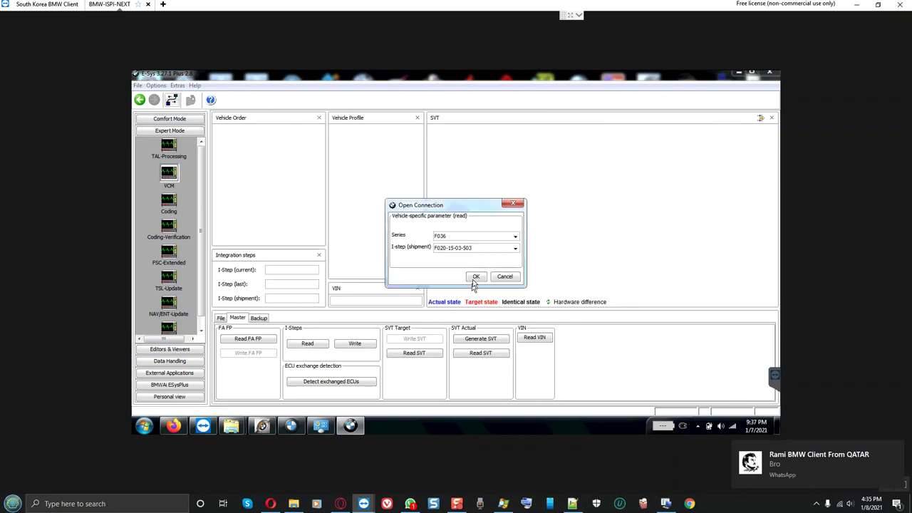
pyautogui.click(475, 277)
pyautogui.click(449, 266)
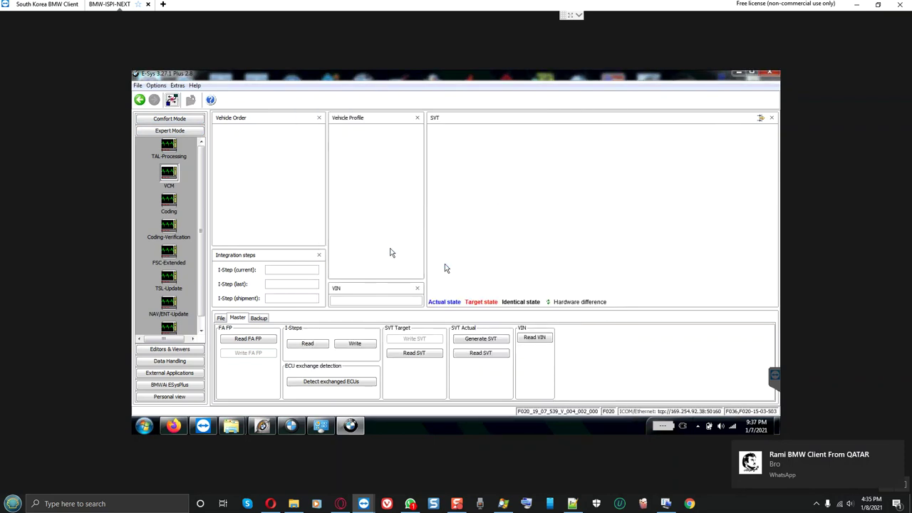
# Read the I-steps and the FA FP from the VCM master, and generate the vehicle profile from the FA
pyautogui.click(307, 346)
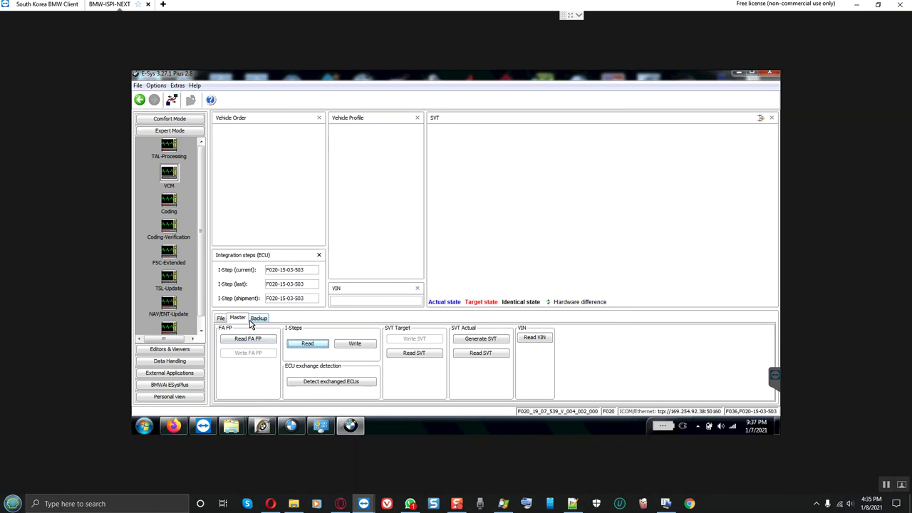
pyautogui.click(248, 339)
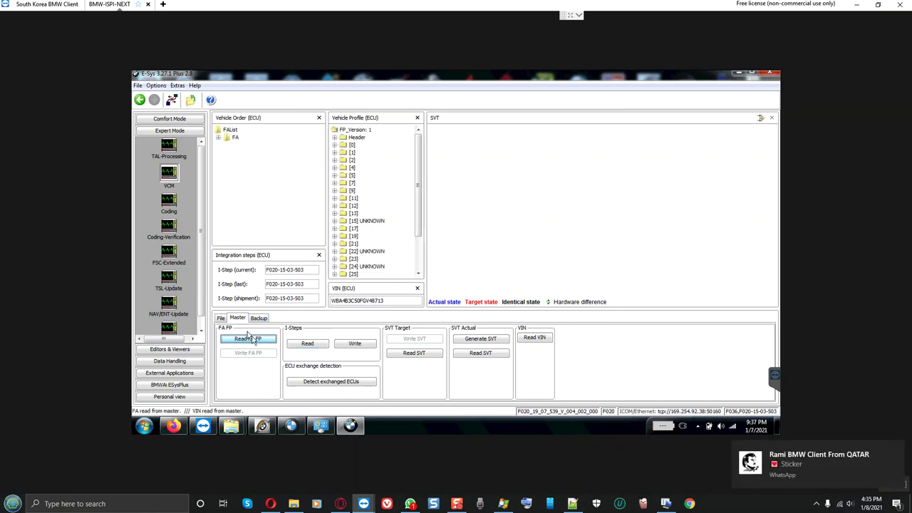
pyautogui.rightClick(236, 138)
pyautogui.click(258, 143)
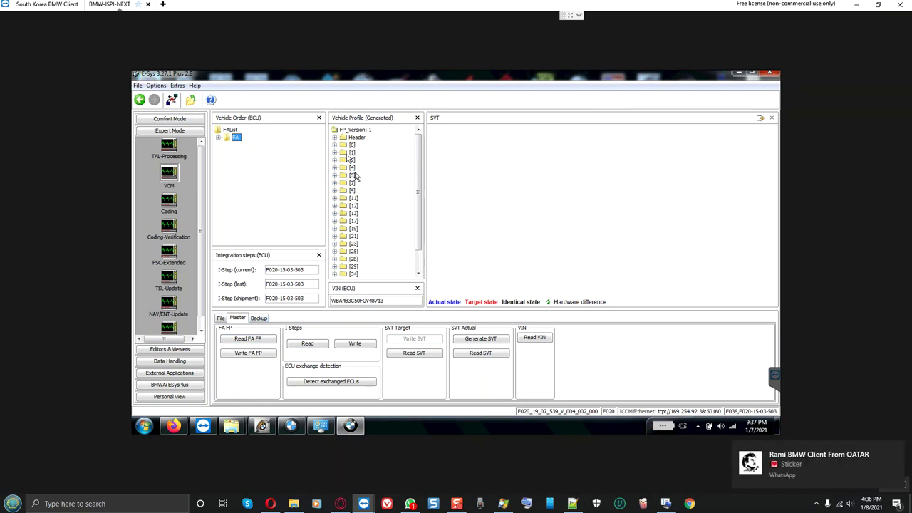
# Check the vehicle profile and SVT in the Comfort Mode TAL-Calculating view, selecting the Batteryclass entry
pyautogui.click(169, 119)
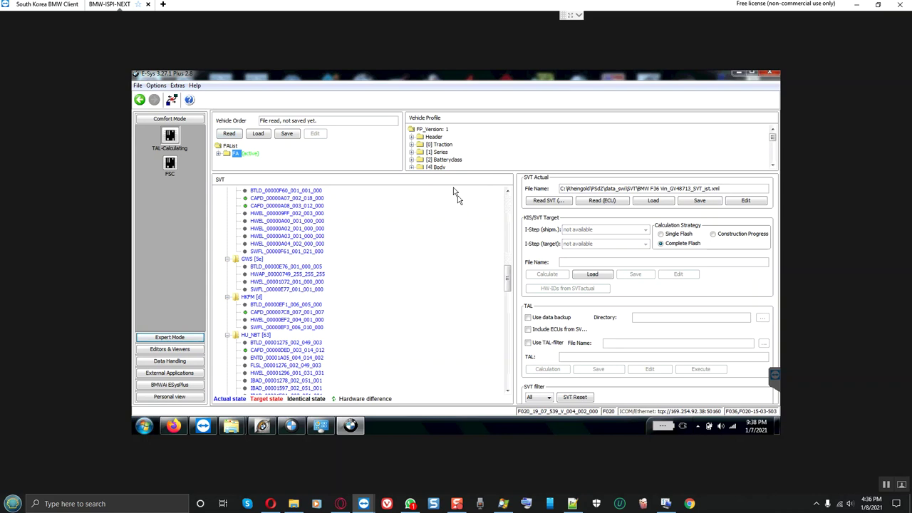
pyautogui.scroll(-5, 443, 165)
pyautogui.scroll(5, 443, 164)
pyautogui.click(443, 160)
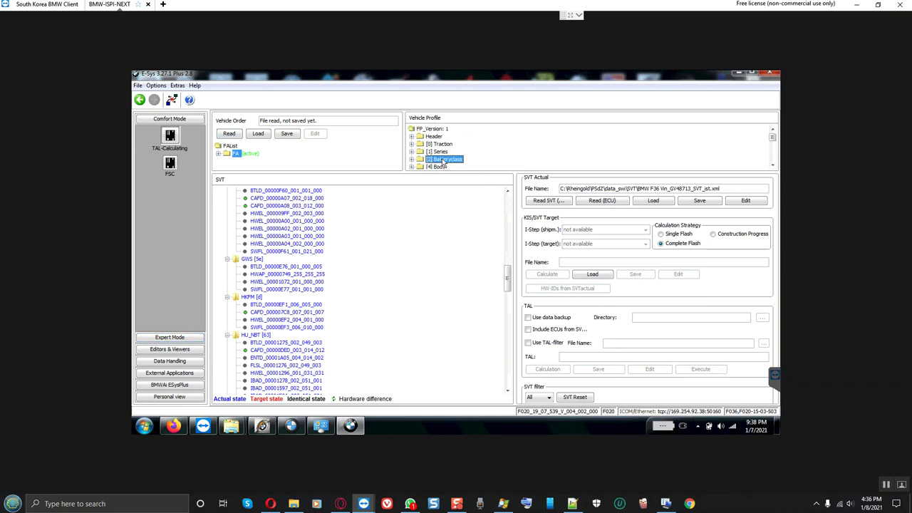
# Return to the VCM module and save the vehicle order in the FA folder, named BMW F36 plus the car's short VIN
pyautogui.click(169, 337)
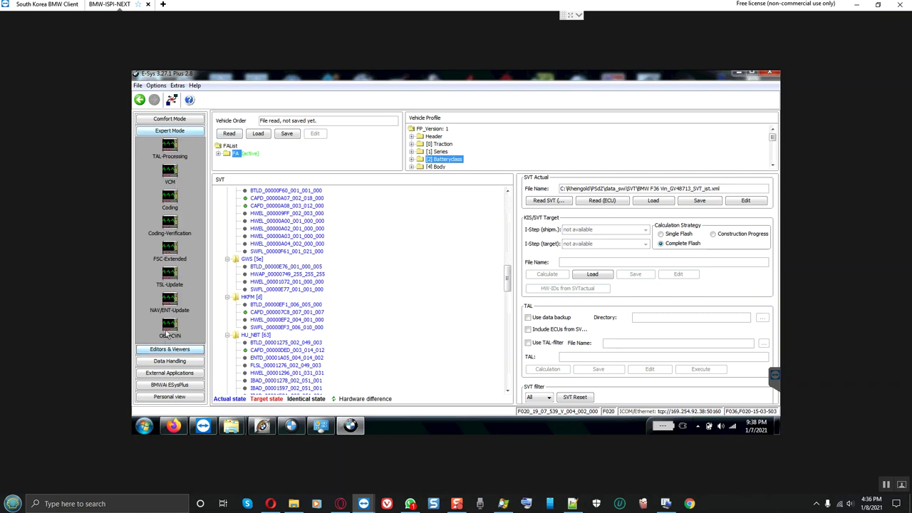
pyautogui.click(170, 175)
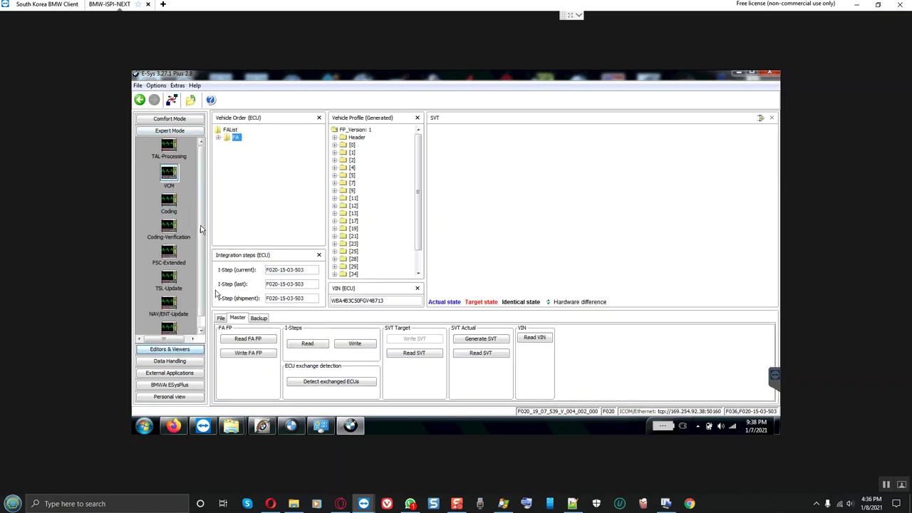
pyautogui.click(221, 317)
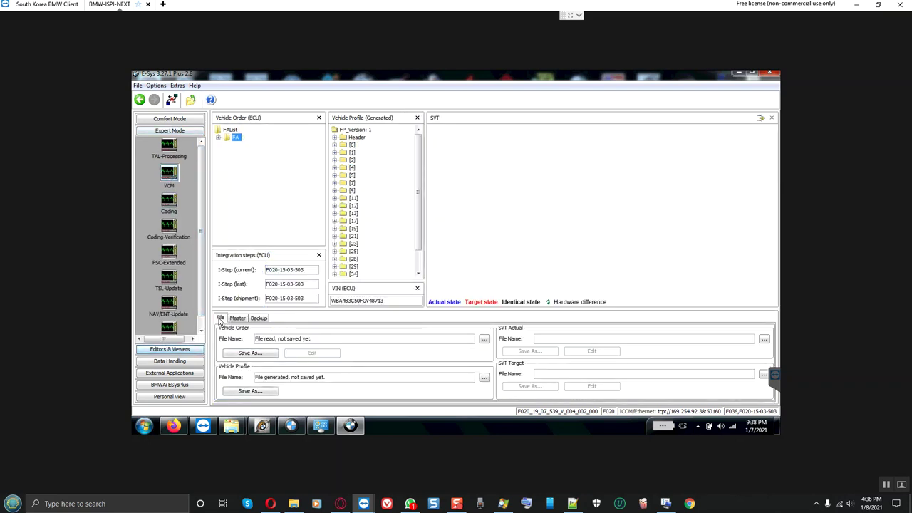
pyautogui.click(249, 354)
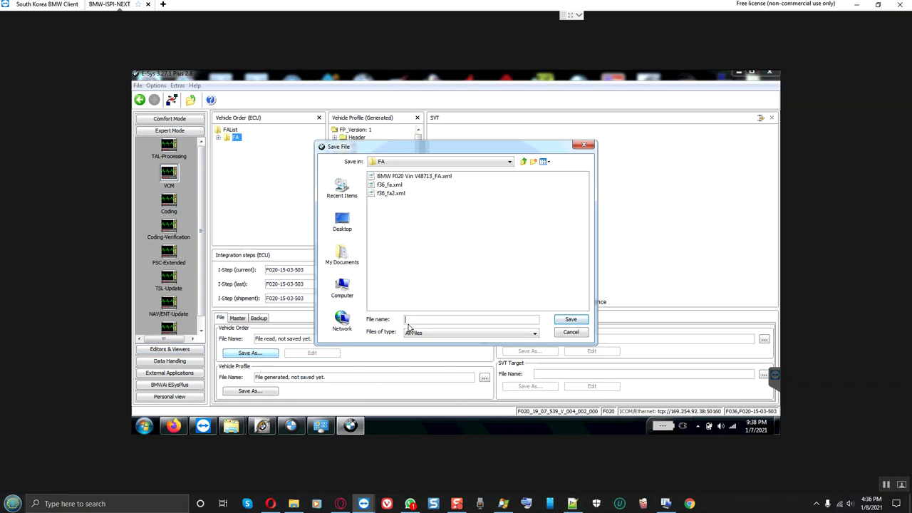
pyautogui.write('BMW F36 Vin_GV48713')
pyautogui.press('Return')
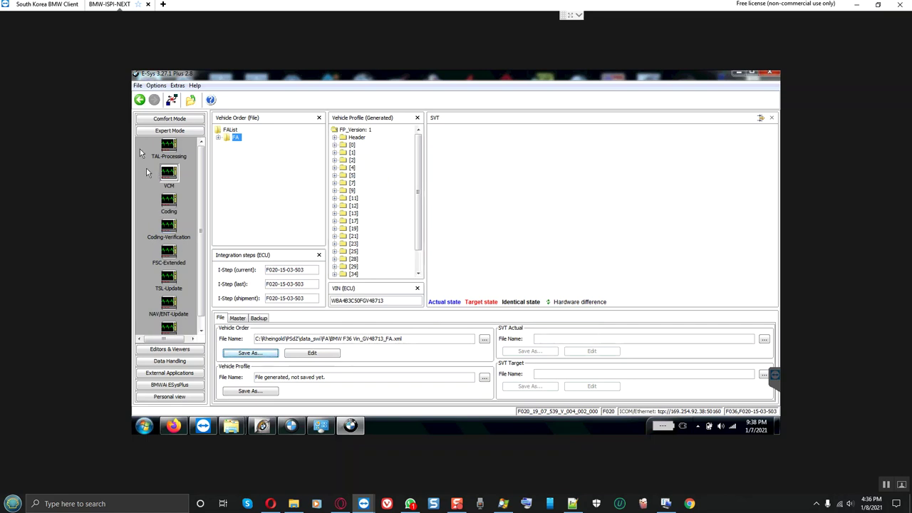
# Switch to WhatsApp, clear the chat search, view the newest unread chat, and minimize the window
pyautogui.click(410, 504)
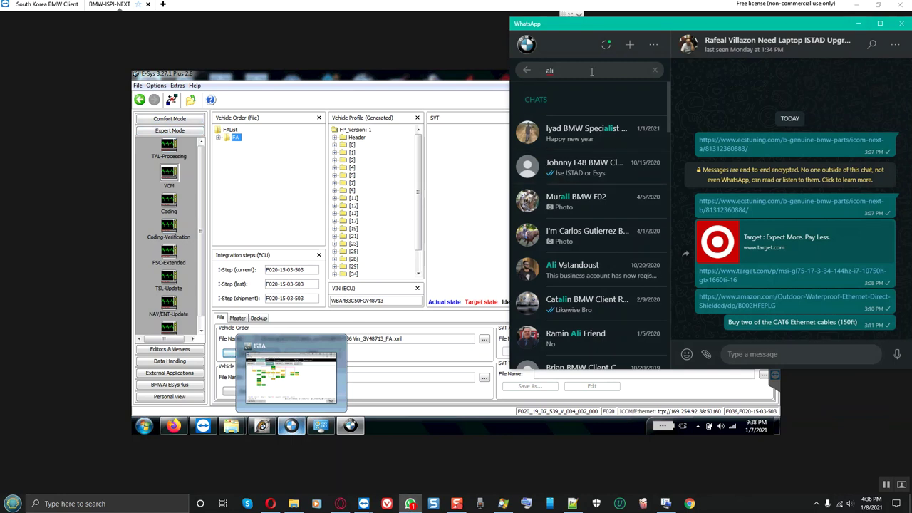
pyautogui.click(655, 70)
pyautogui.click(588, 99)
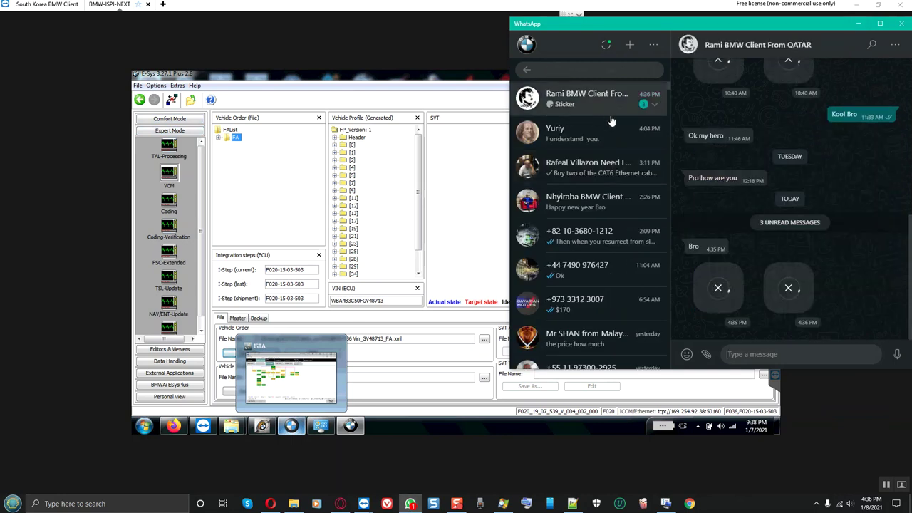
pyautogui.click(410, 503)
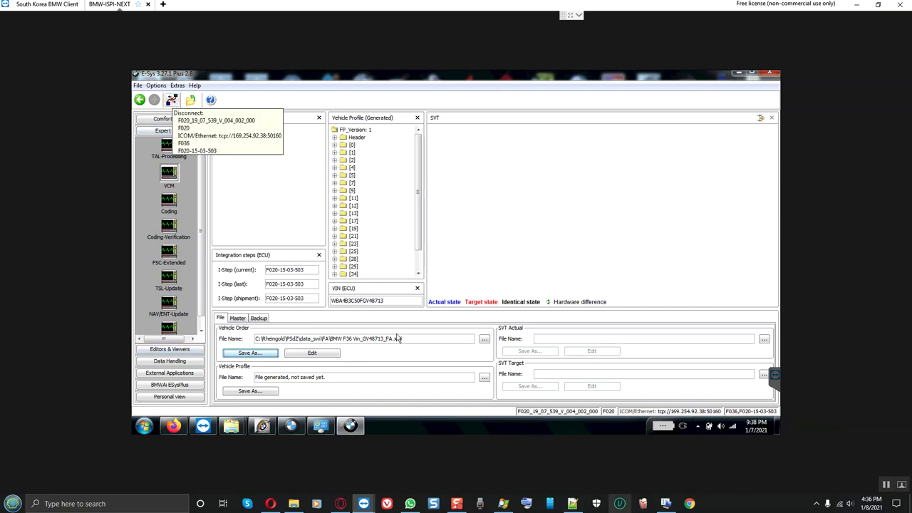
# View the Comfort Mode TAL-Calculating data again, and open the Coding module in Expert Mode
pyautogui.click(887, 486)
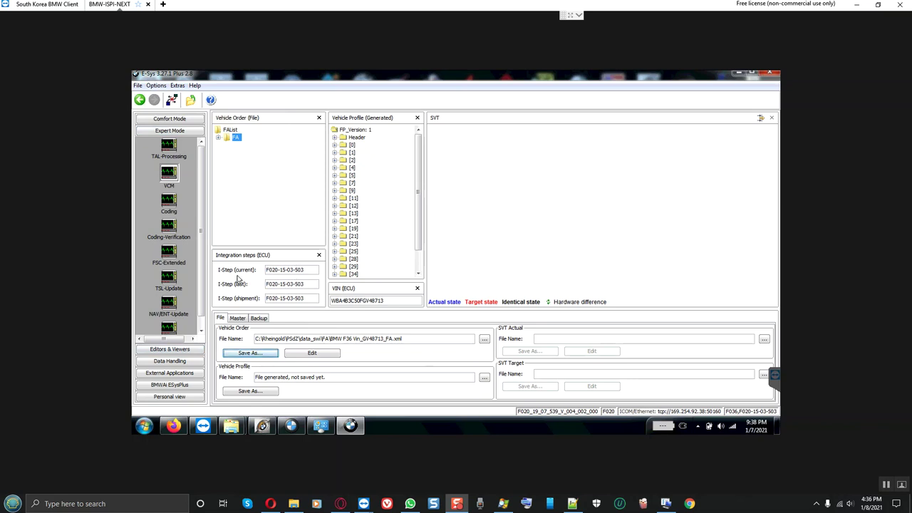
pyautogui.click(169, 119)
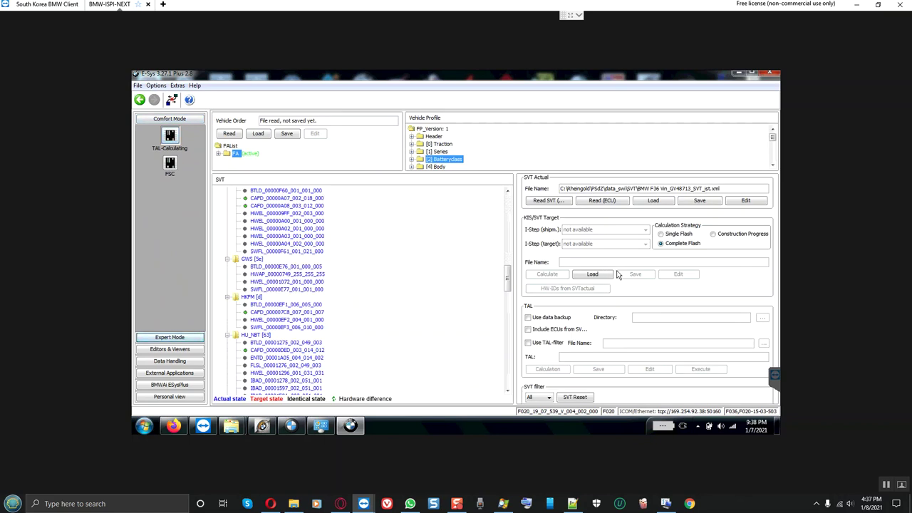
pyautogui.click(161, 338)
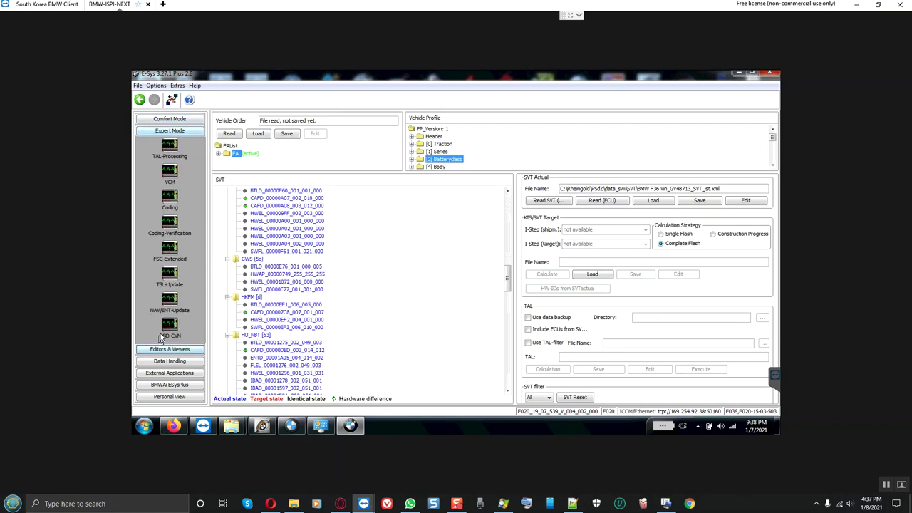
pyautogui.click(168, 199)
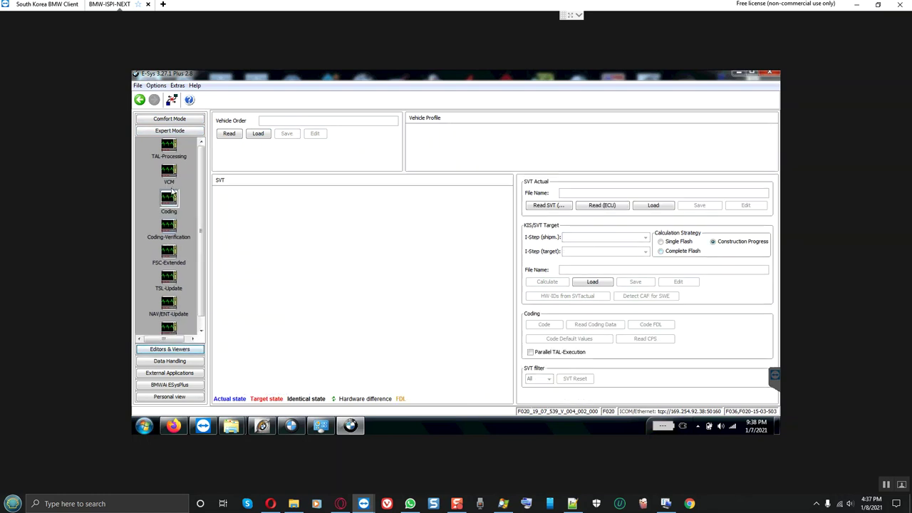
# Read and activate the vehicle's FA in the Coding module, and read the actual SVT
pyautogui.click(229, 133)
pyautogui.rightClick(235, 153)
pyautogui.click(263, 157)
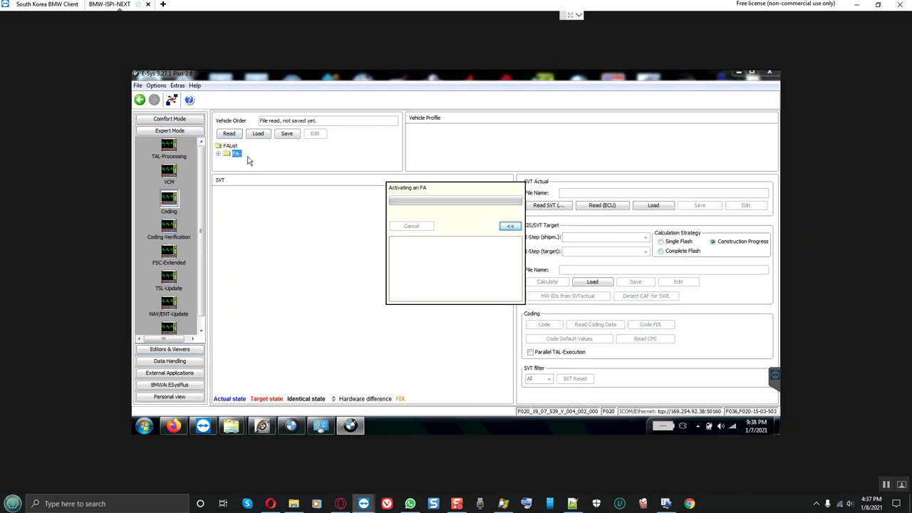
pyautogui.click(548, 206)
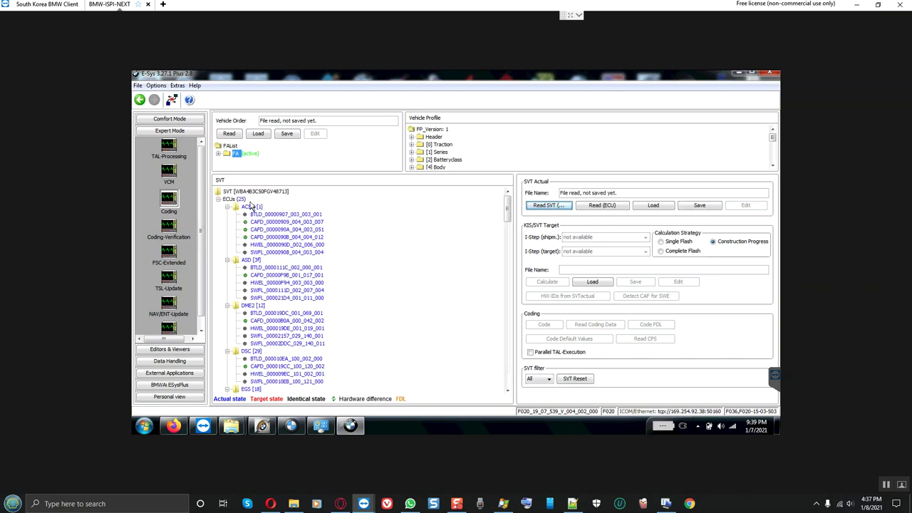
# Examine the ECU list in the SVT and the coding options for FEM_BODY, FEM_GW and IHKA3
pyautogui.scroll(-10, 263, 227)
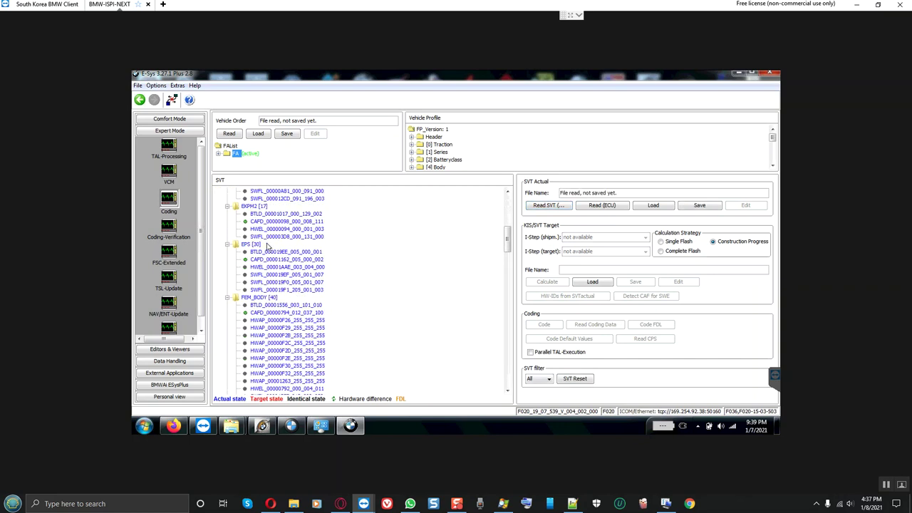
pyautogui.click(259, 229)
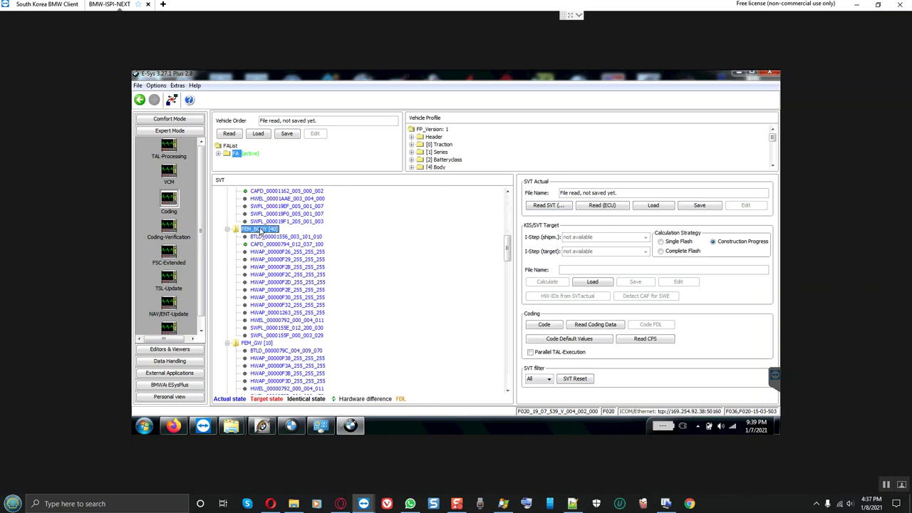
pyautogui.scroll(-2, 262, 231)
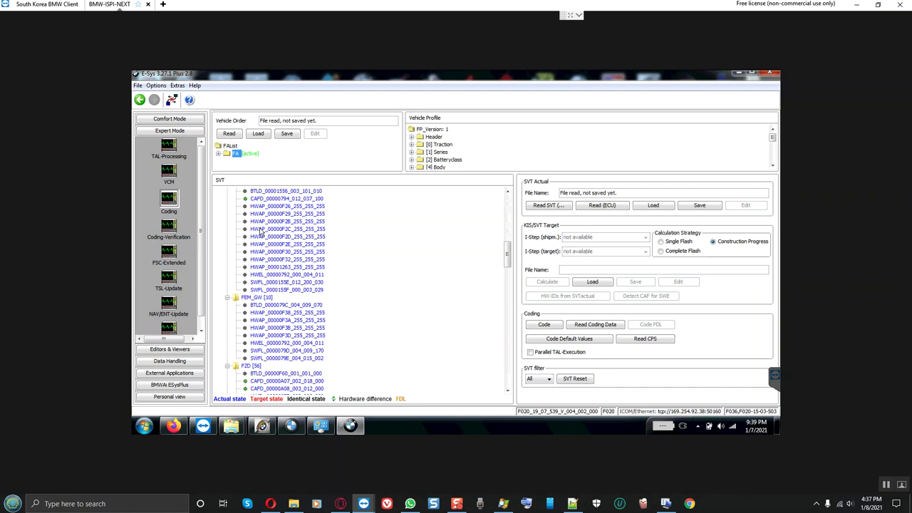
pyautogui.scroll(-2, 262, 232)
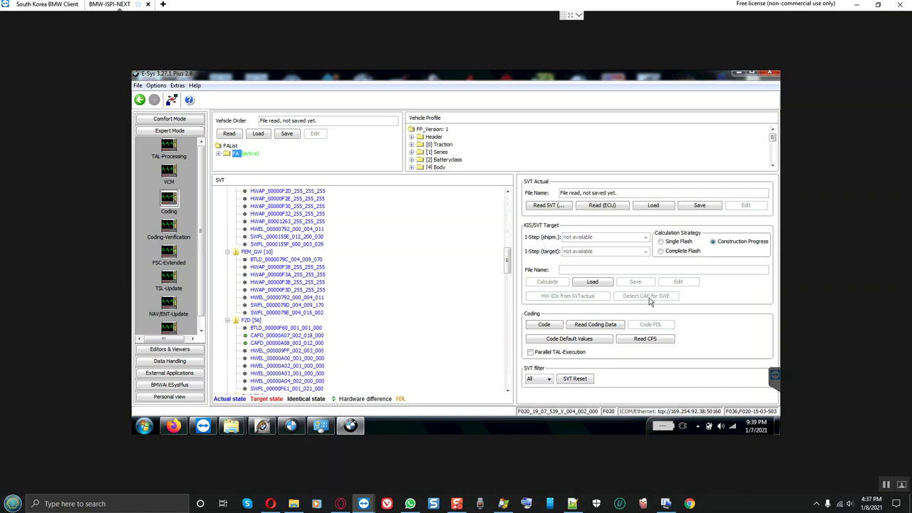
pyautogui.click(250, 253)
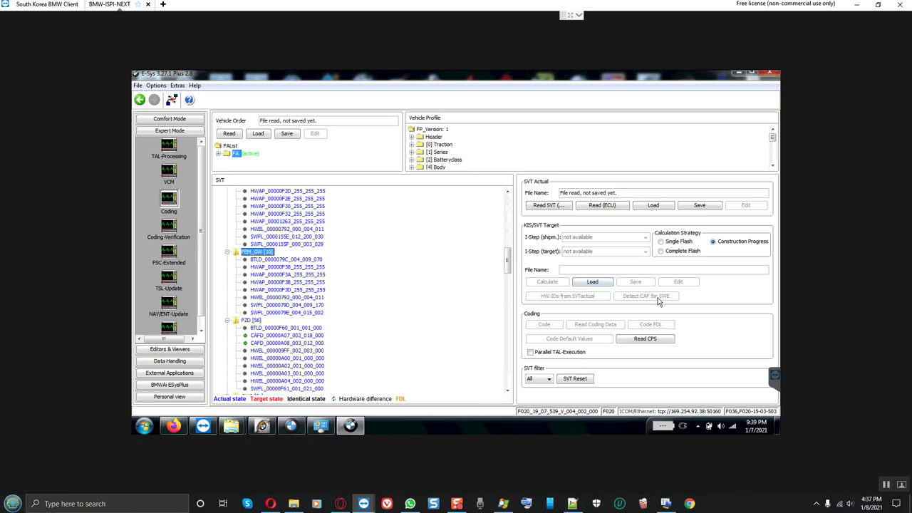
pyautogui.scroll(-8, 269, 285)
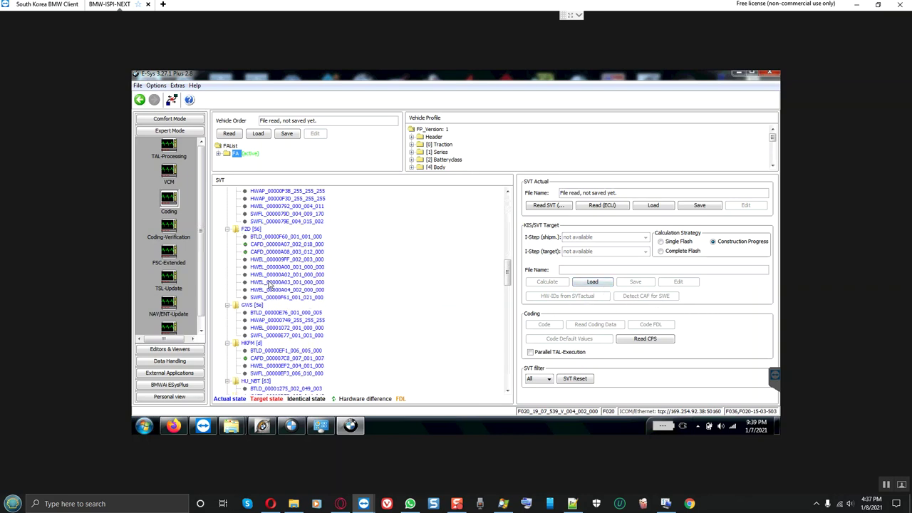
pyautogui.scroll(-10, 275, 275)
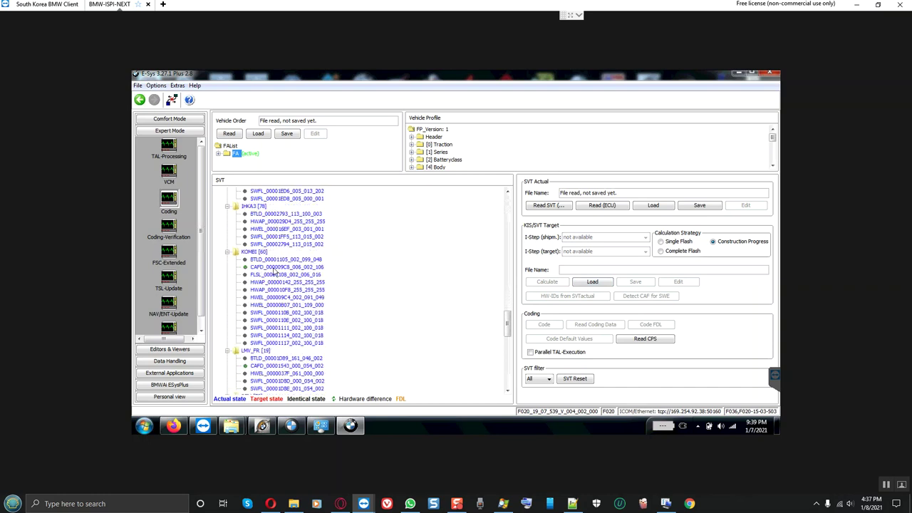
pyautogui.click(255, 207)
# Disconnect from the vehicle and close E-Sys 3.27.1
pyautogui.click(172, 99)
pyautogui.click(438, 259)
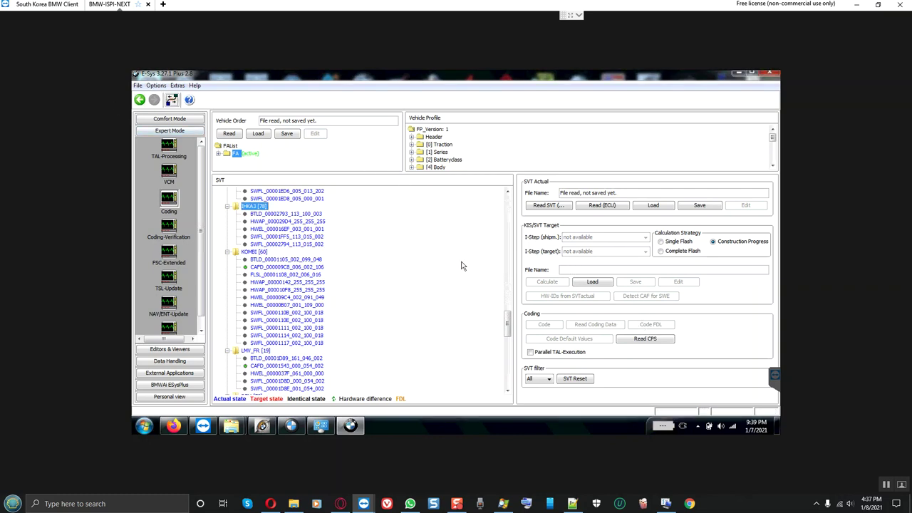
pyautogui.click(770, 74)
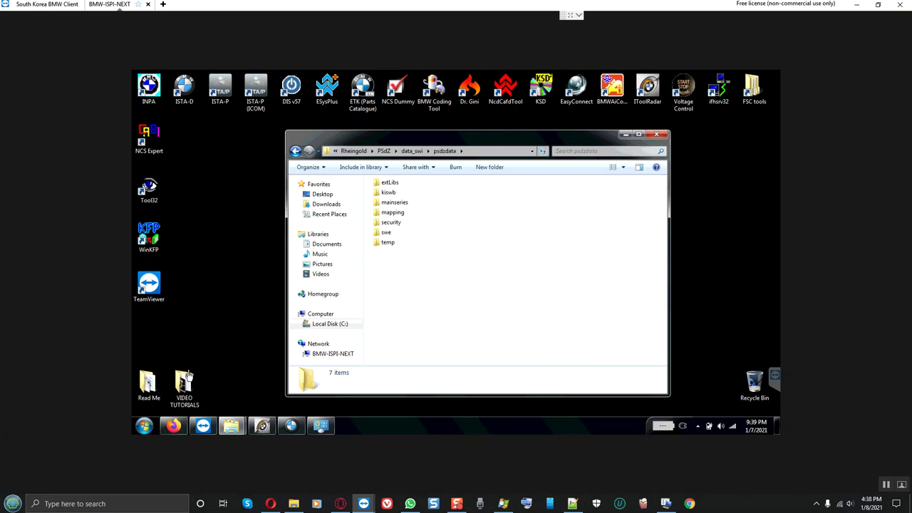
# Search the remote computer's programs and files for ESYS, view the Esys folder's contents, and close it
pyautogui.click(144, 426)
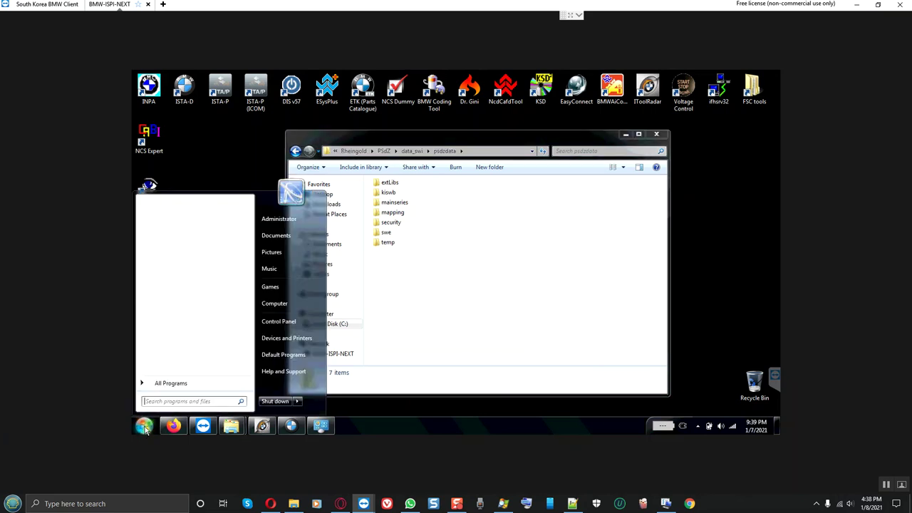
pyautogui.write('ESYS')
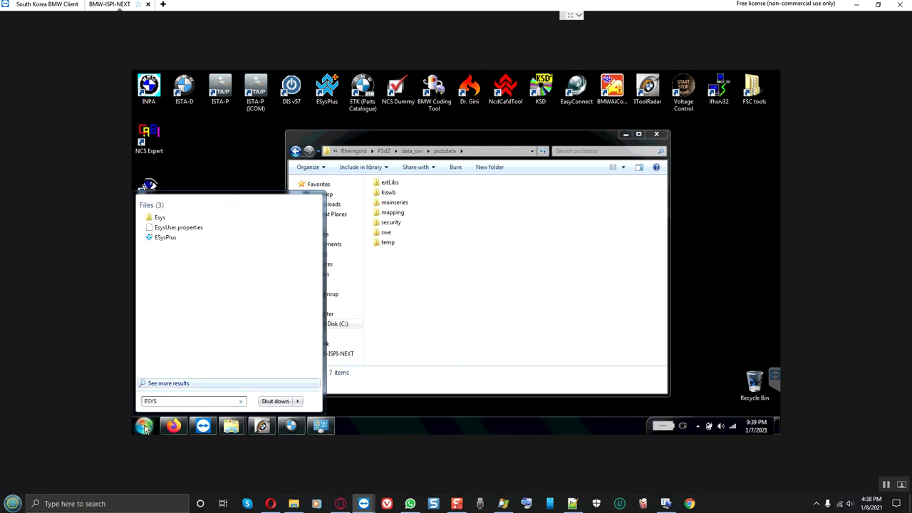
pyautogui.click(159, 217)
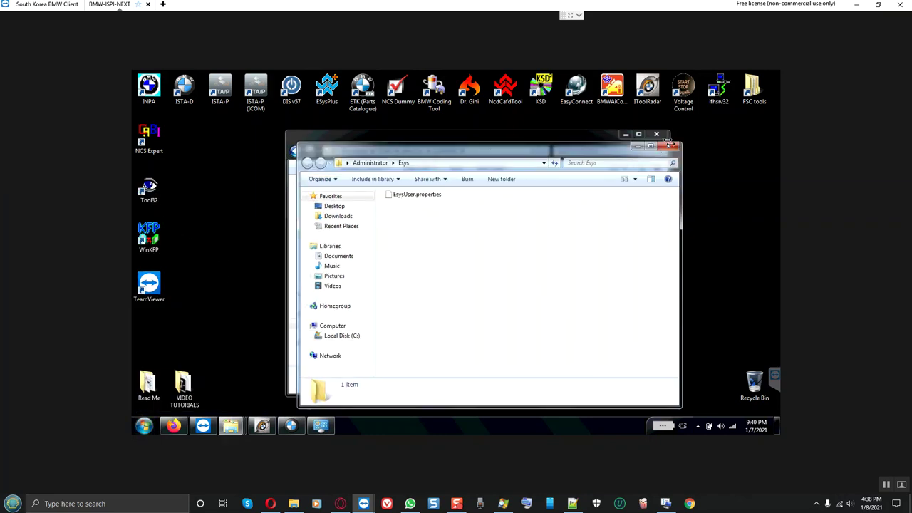
pyautogui.click(670, 145)
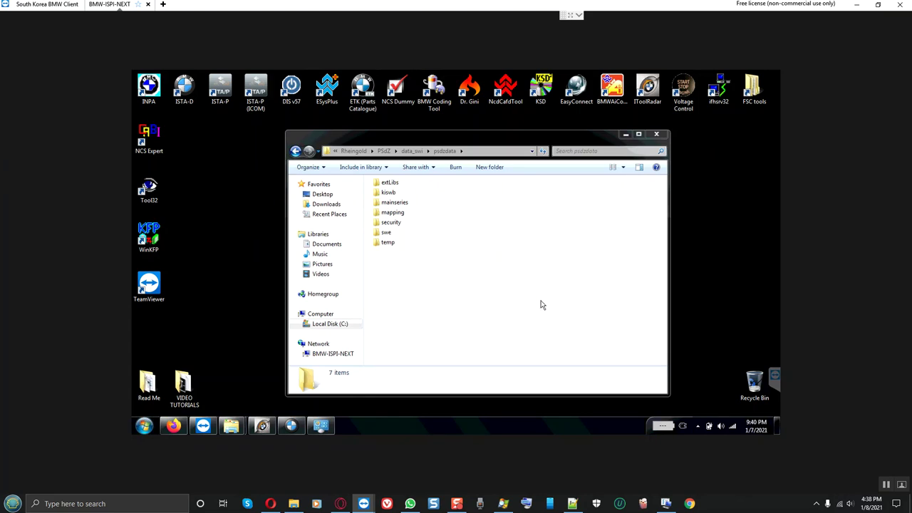
# Check the EST token file in the Authentication settings of E-Sys 3.30.0, and accept the settings
pyautogui.moveTo(887, 485)
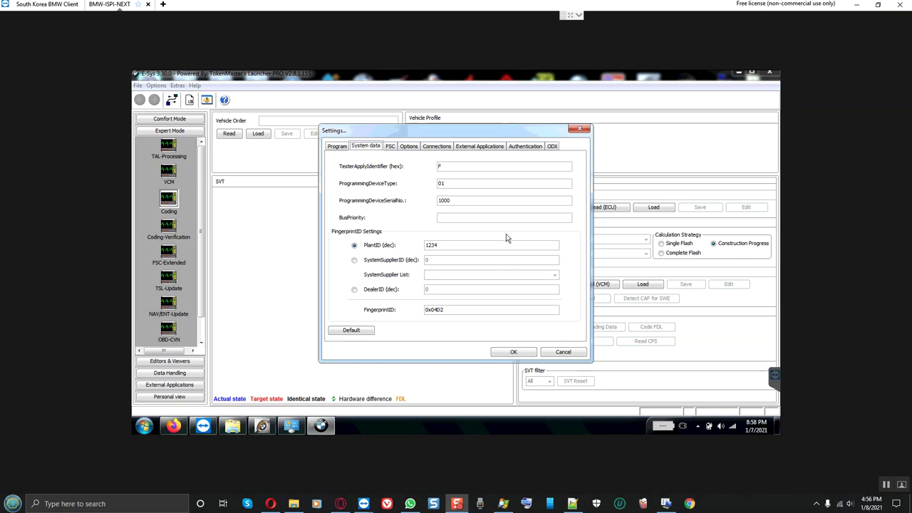
pyautogui.click(519, 148)
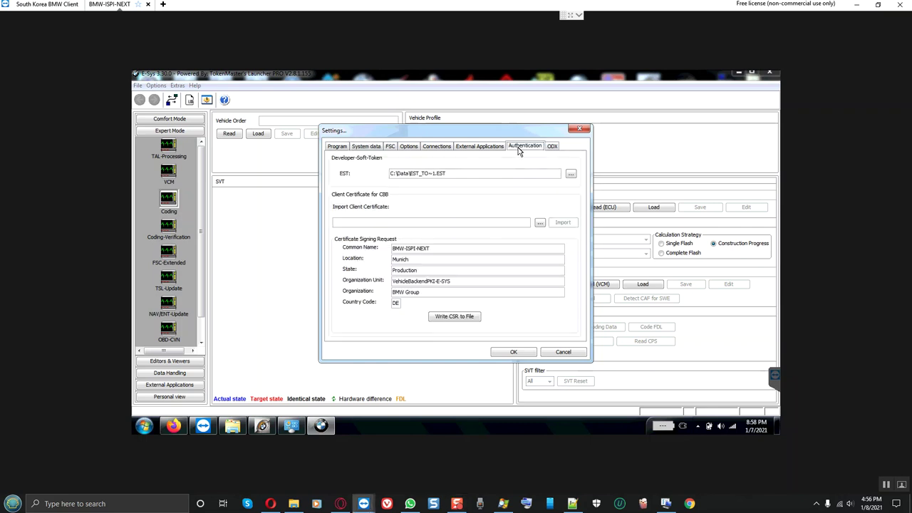
pyautogui.click(511, 352)
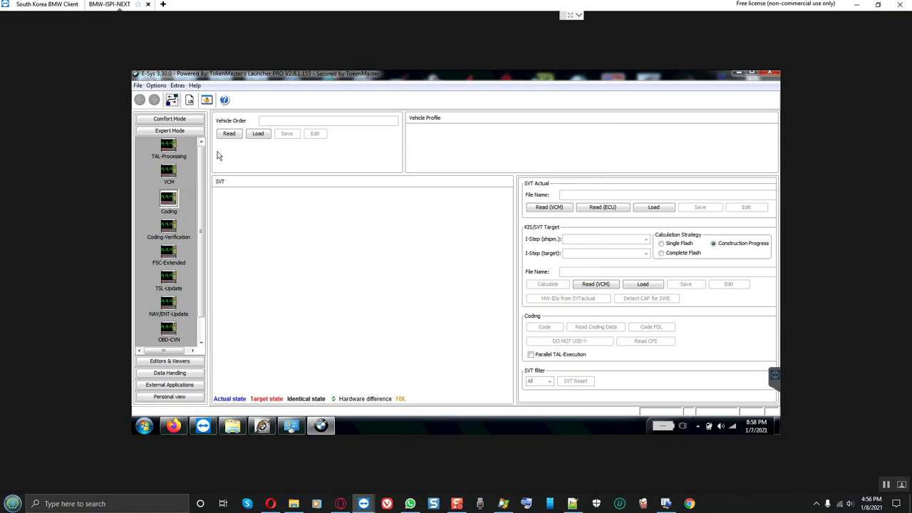
# Set up a new connection via ICOM/Ethernet, with Gateway connection type, main series F020 and target F020_19_07_539_V_004_002_000
pyautogui.click(262, 426)
pyautogui.click(262, 426)
pyautogui.click(171, 100)
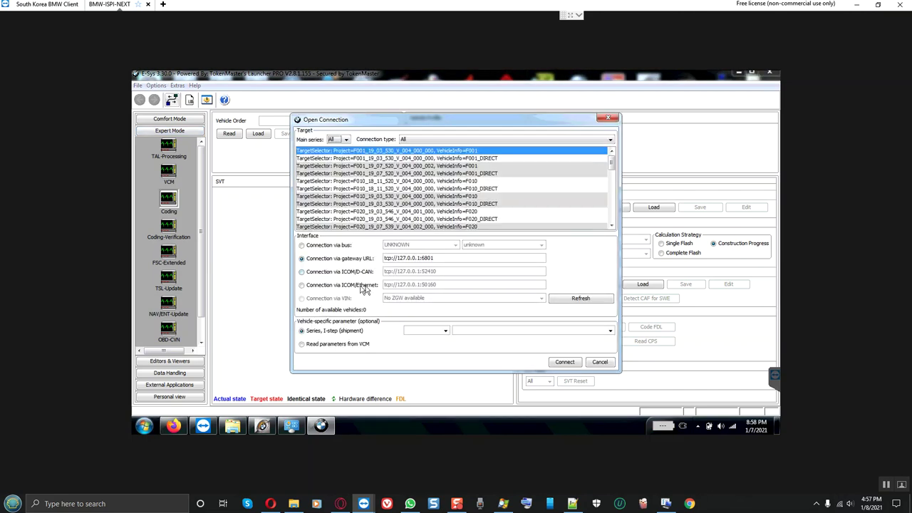
pyautogui.click(362, 286)
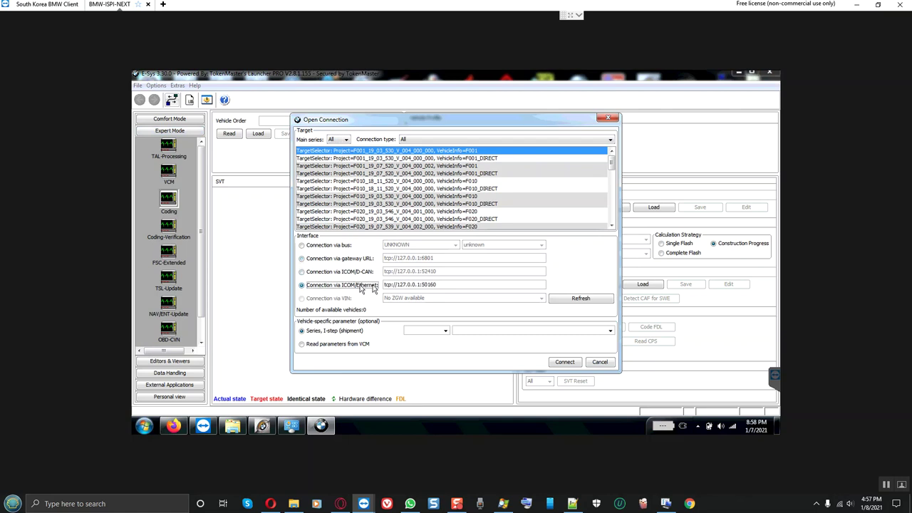
pyautogui.click(449, 139)
pyautogui.click(451, 152)
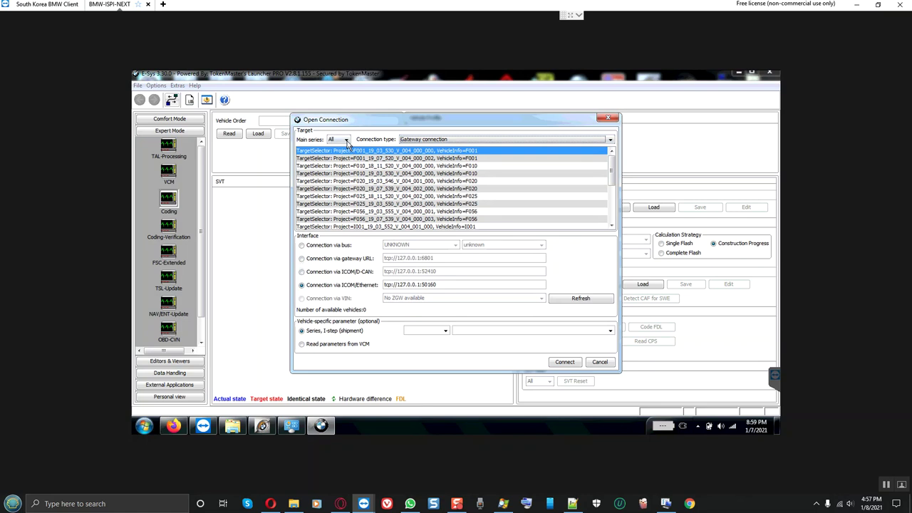
pyautogui.click(347, 142)
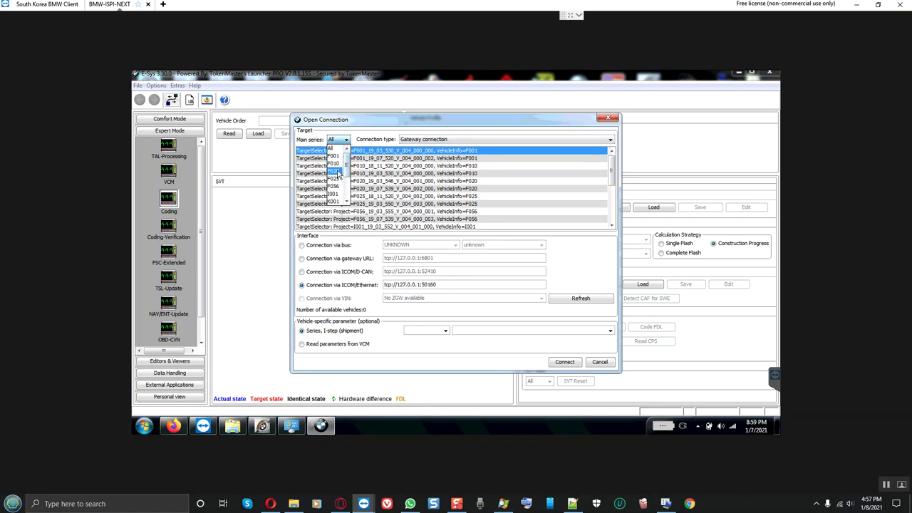
pyautogui.click(336, 172)
pyautogui.click(431, 158)
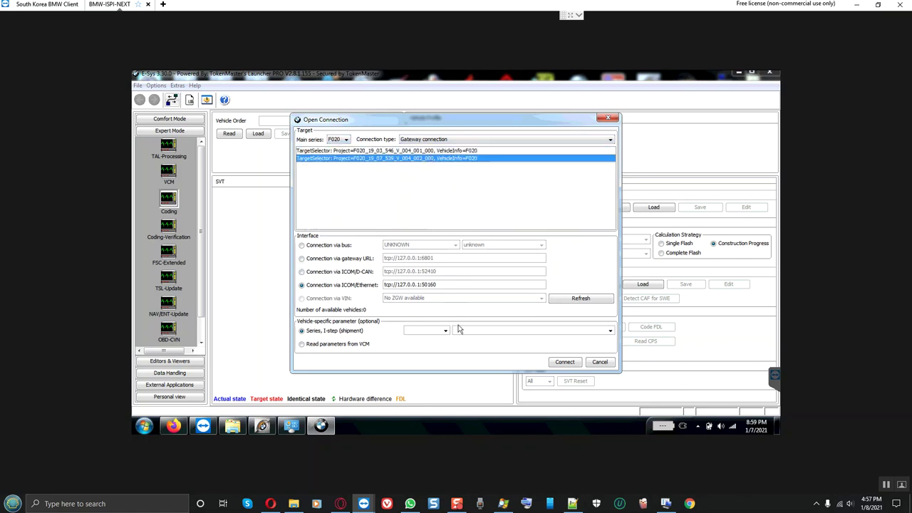
# Switch to ITool Radar, copy the bmw-vci@ICOM service's IP address from its Service URL, and minimize the window
pyautogui.click(262, 426)
pyautogui.click(274, 173)
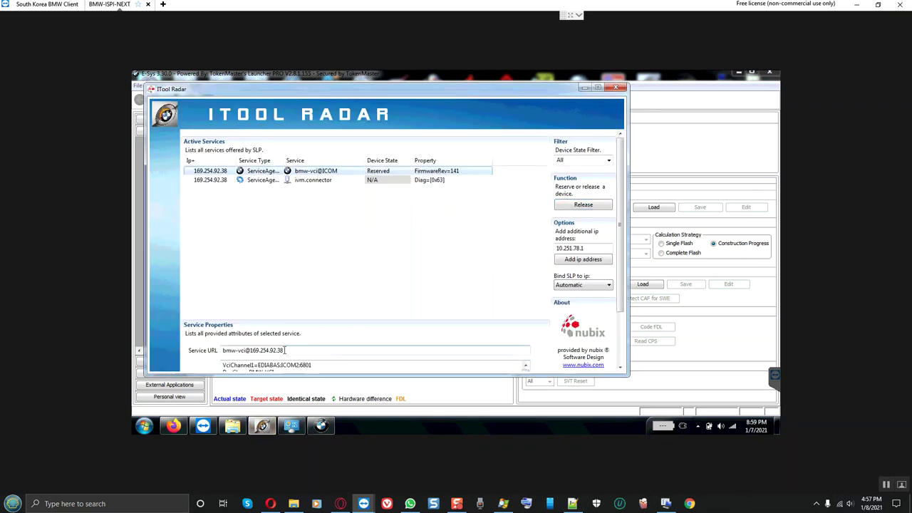
pyautogui.moveTo(284, 350); pyautogui.dragTo(251, 349)
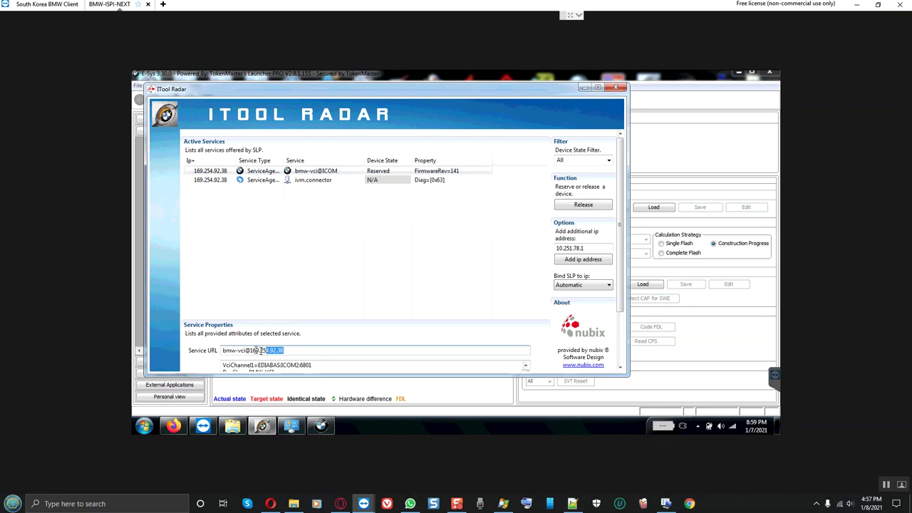
pyautogui.rightClick(253, 351)
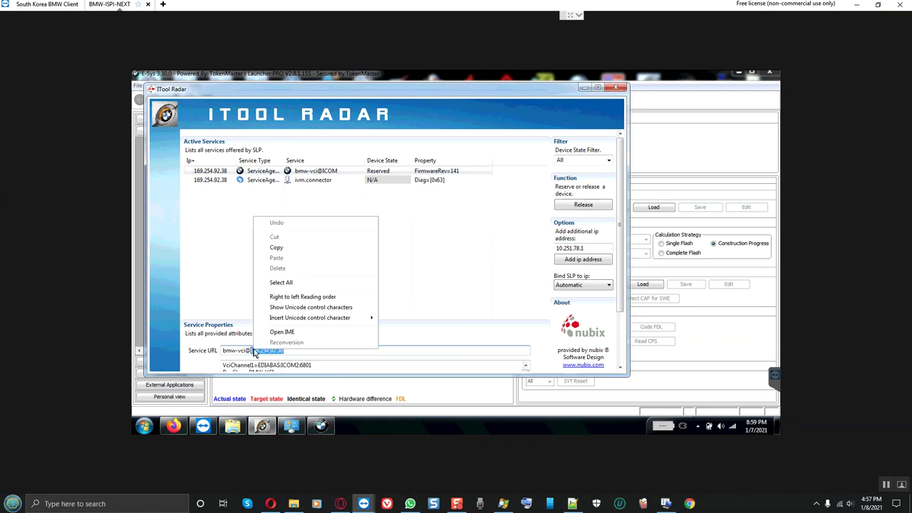
pyautogui.click(287, 250)
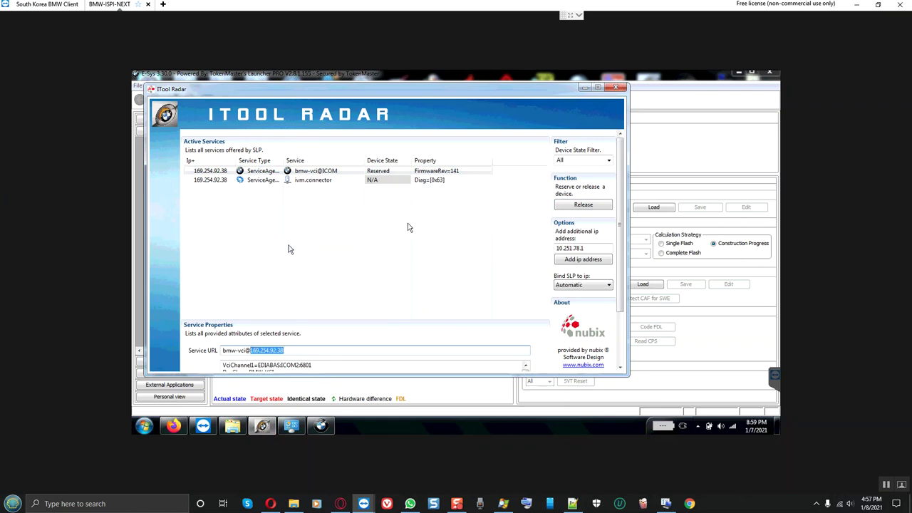
pyautogui.click(456, 171)
pyautogui.click(584, 88)
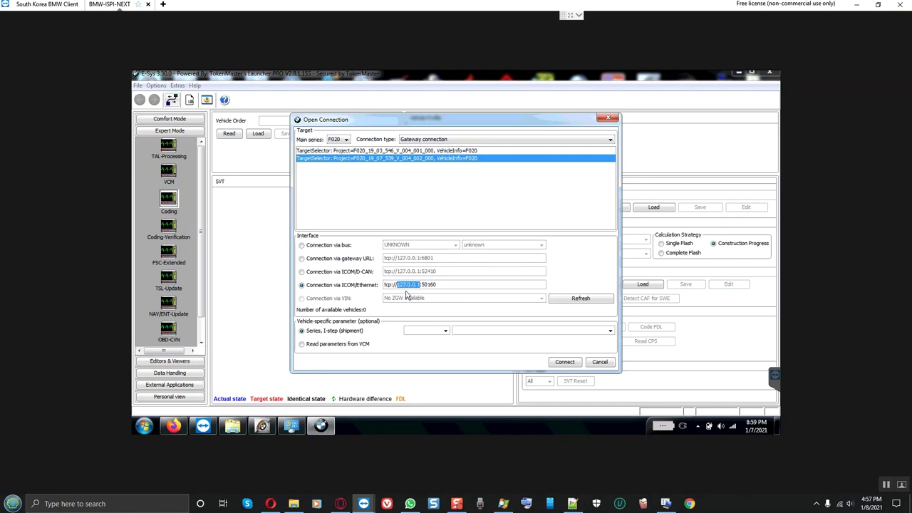
# Replace the ICOM/Ethernet IP address with 169.254.92.38, choose to read parameters from VCM, and connect to the vehicle
pyautogui.hotkey('ctrl', 'v')
pyautogui.click(342, 345)
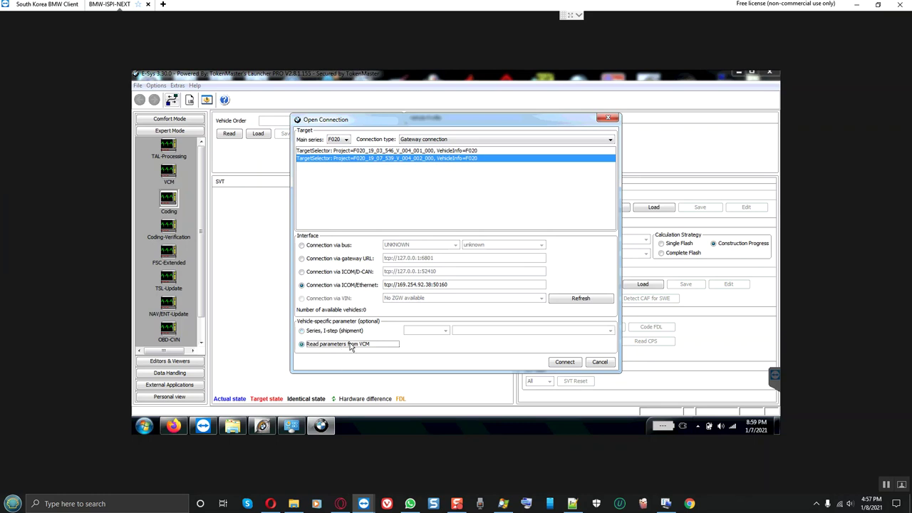
pyautogui.click(560, 364)
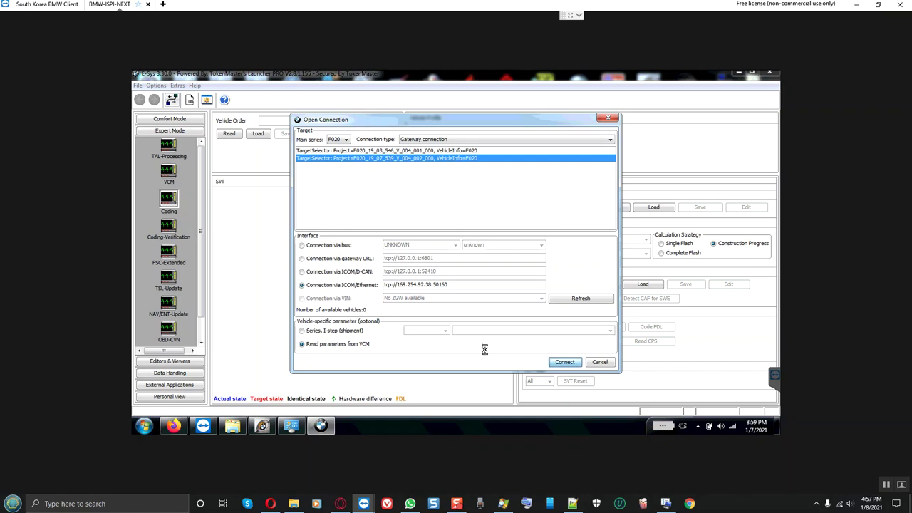
pyautogui.click(474, 277)
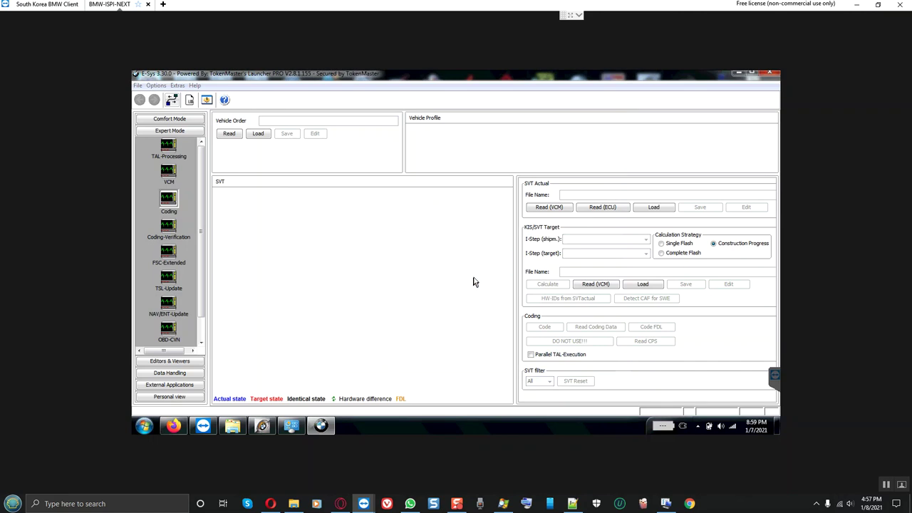
# Finish connecting to the vehicle and read its vehicle order in the Coding module
pyautogui.click(453, 265)
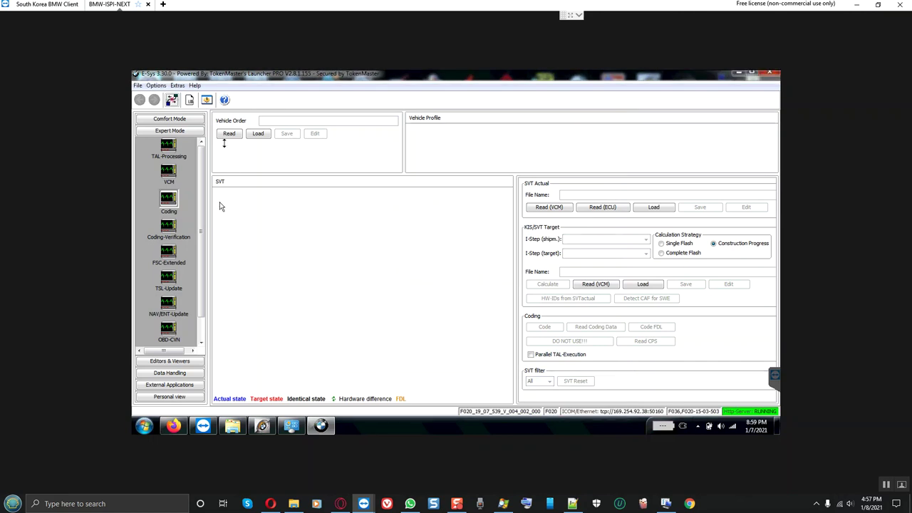
pyautogui.click(229, 134)
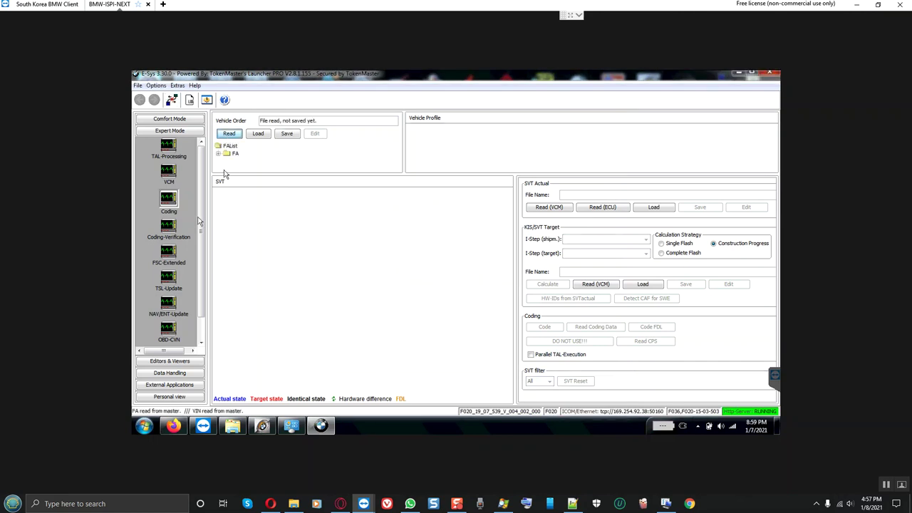
# Read the integration steps and the vehicle order with its profile (FA FP) from the master in the VCM module
pyautogui.click(169, 172)
pyautogui.click(237, 317)
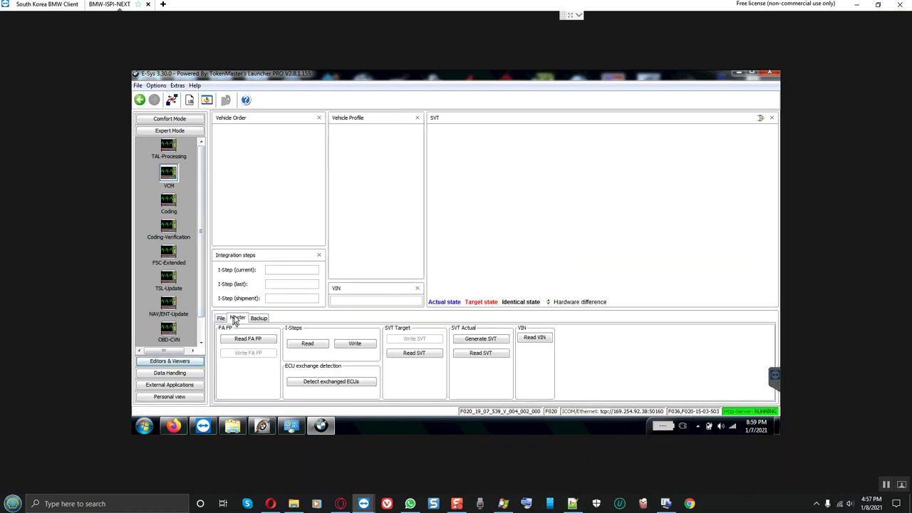
pyautogui.click(307, 345)
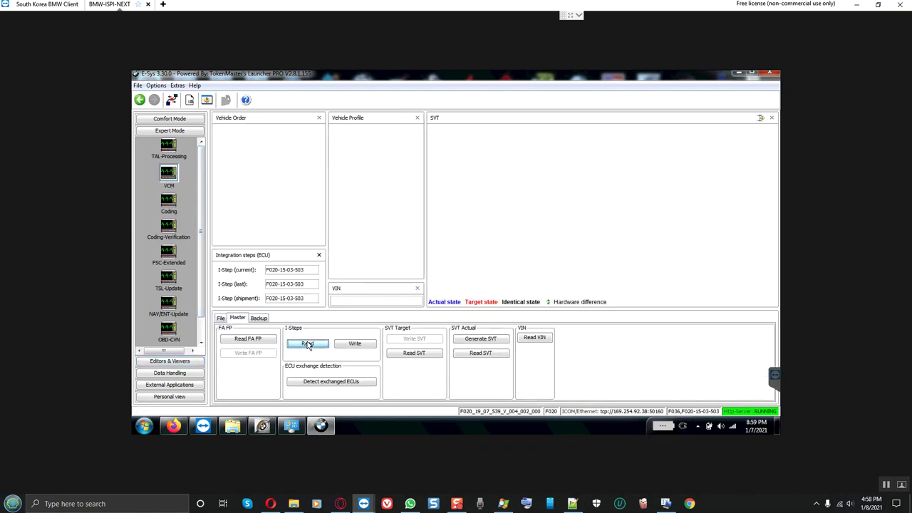
pyautogui.click(253, 339)
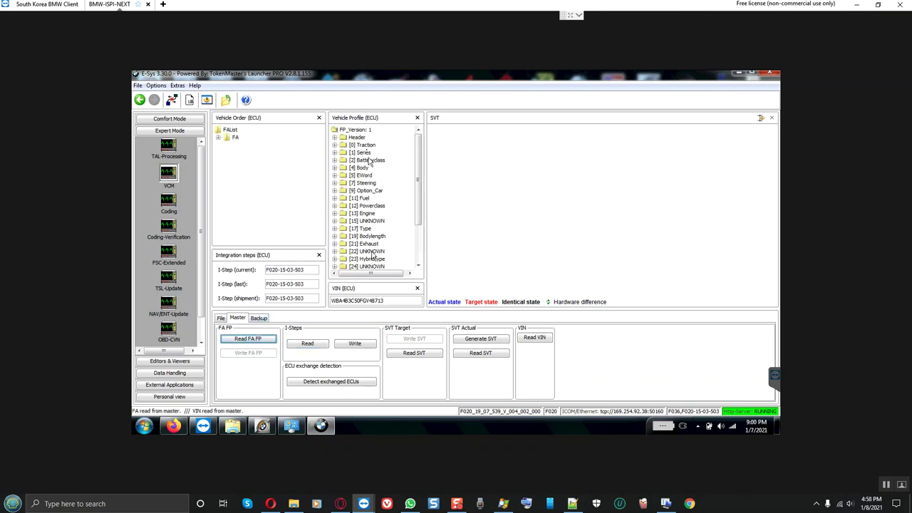
# Generate the vehicle profile from the FA entry of the vehicle order and look through its categories
pyautogui.click(236, 138)
pyautogui.rightClick(236, 137)
pyautogui.click(266, 142)
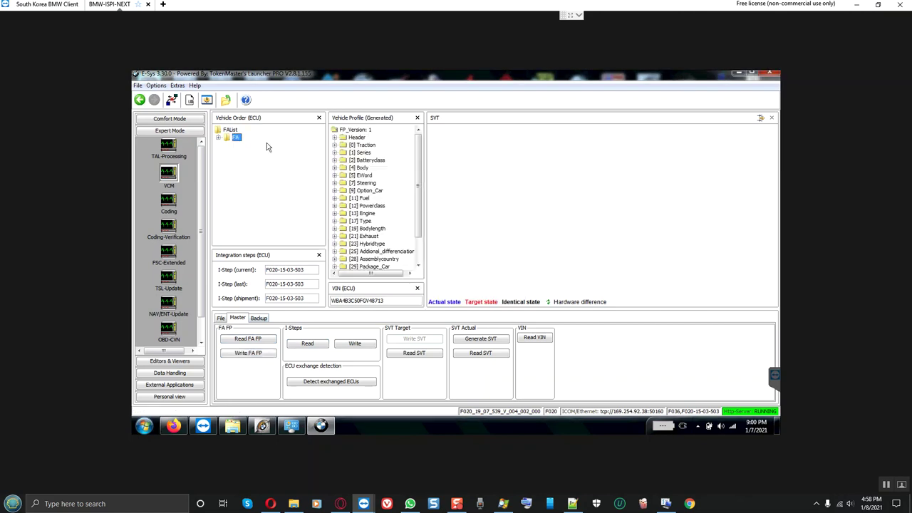
pyautogui.click(353, 190)
pyautogui.scroll(-1, 356, 196)
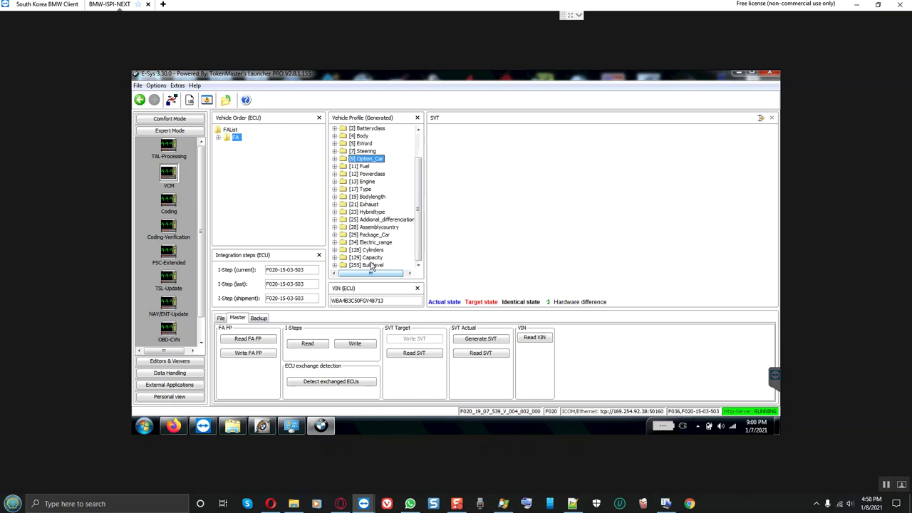
pyautogui.click(221, 318)
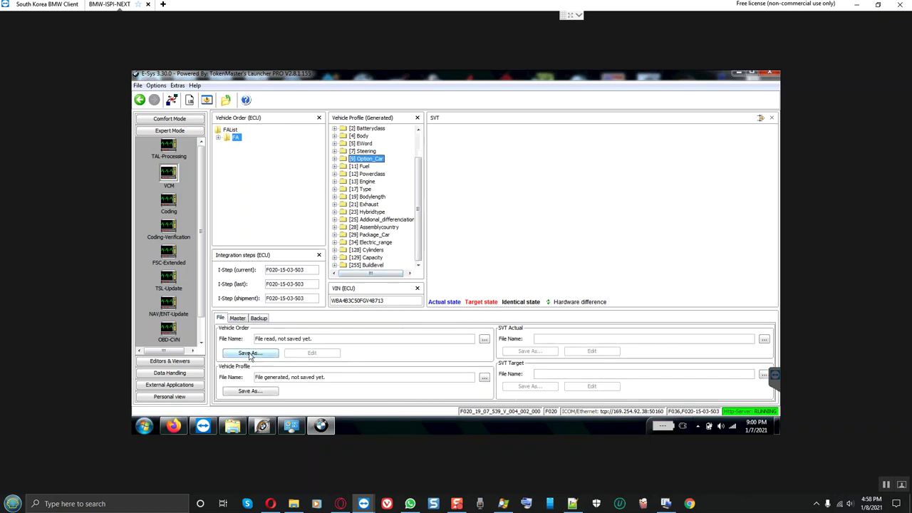
pyautogui.click(249, 354)
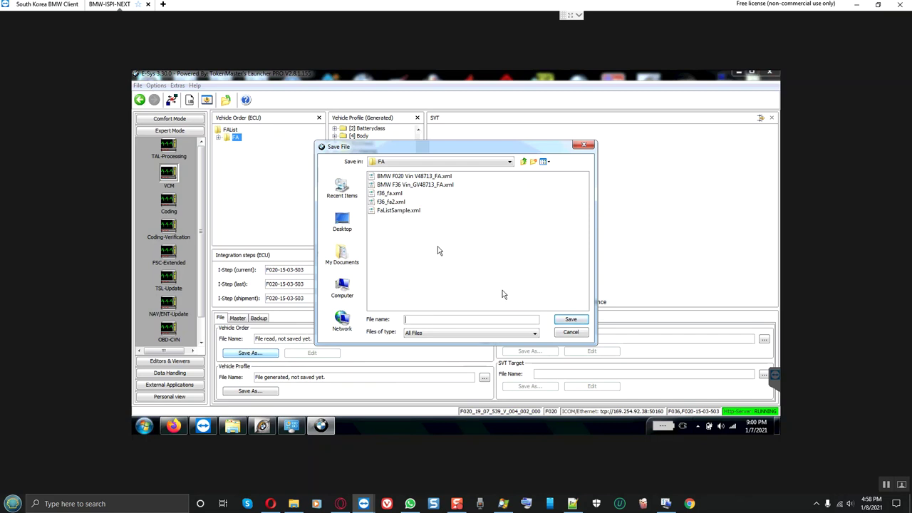
pyautogui.click(570, 333)
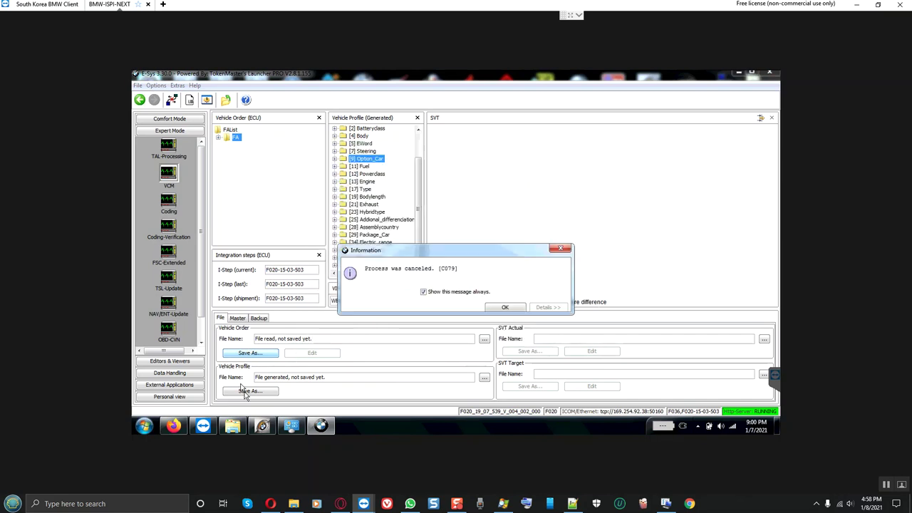
pyautogui.click(425, 293)
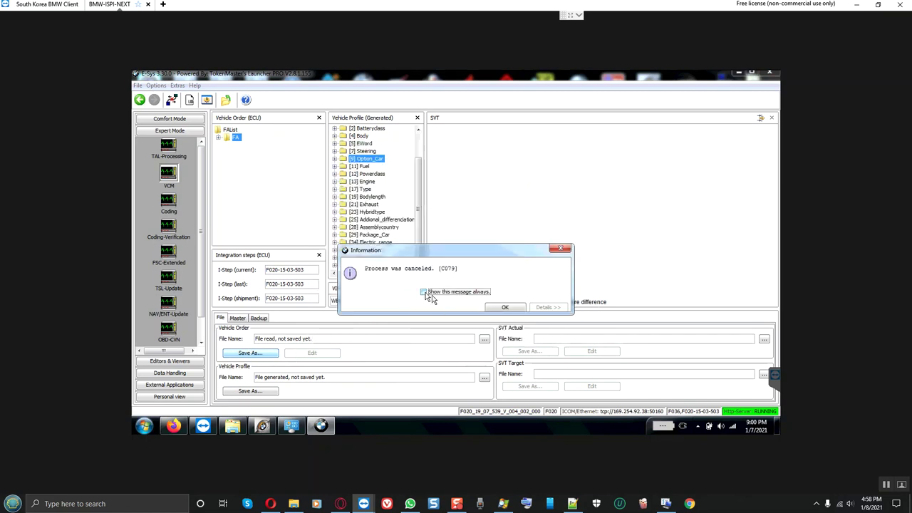
pyautogui.click(498, 308)
# Start saving the vehicle profile, then switch to Windows Explorer and copy the name of the BMW F36 folder in the Documents library
pyautogui.click(249, 391)
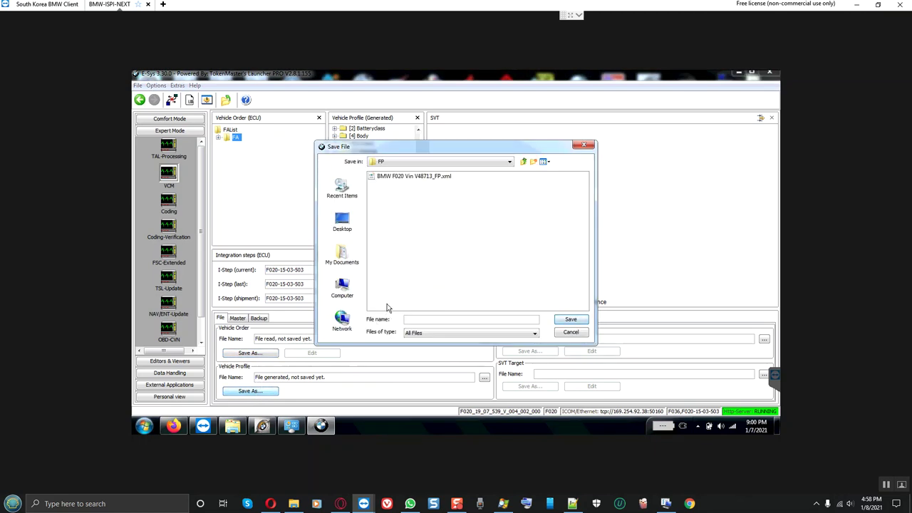
pyautogui.write('169.254.92.38')
pyautogui.hotkey('ctrl', 'a')
pyautogui.press('BackSpace')
pyautogui.click(231, 427)
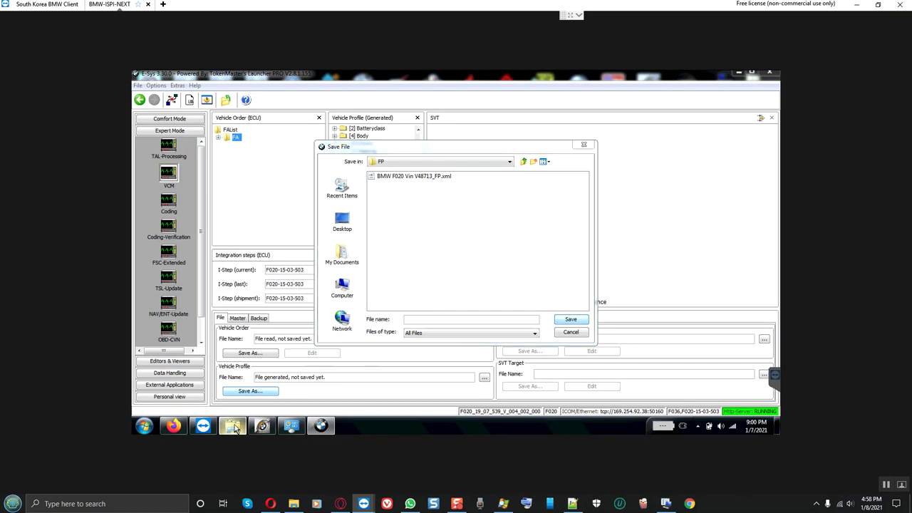
pyautogui.rightClick(411, 233)
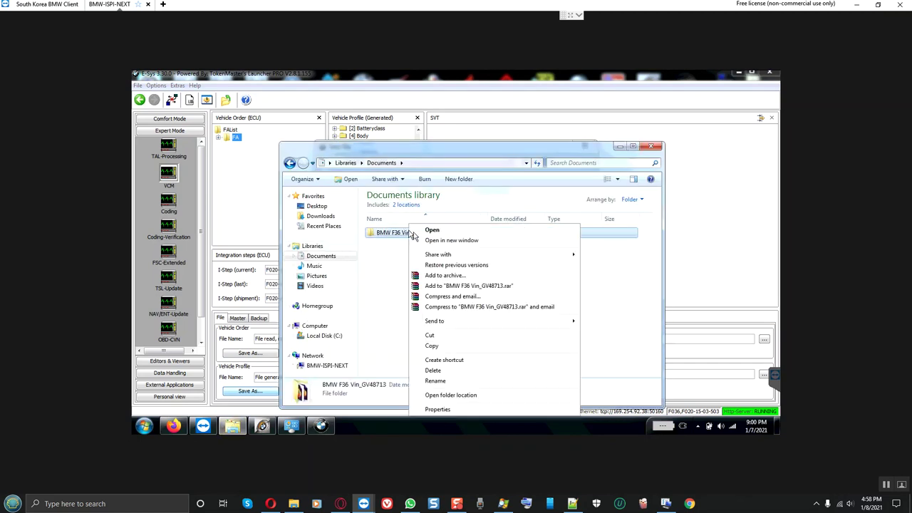
pyautogui.click(449, 381)
pyautogui.hotkey('ctrl', 'c')
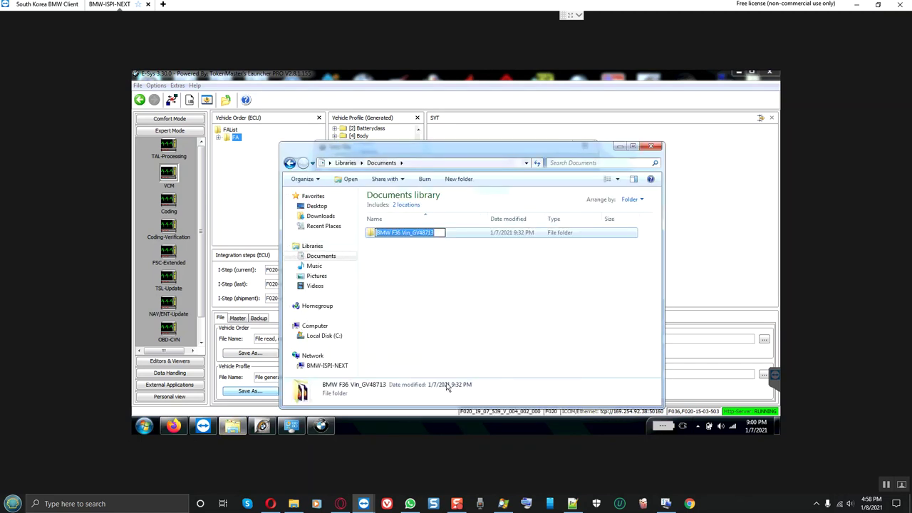
pyautogui.click(418, 340)
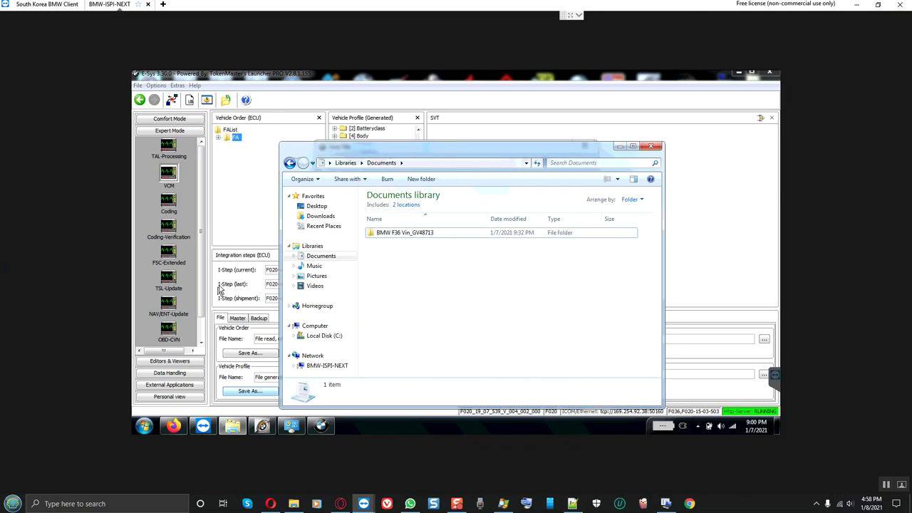
# Switch back to E-Sys and save the vehicle profile in the FP folder under the copied folder name with _FP appended
pyautogui.hotkey('alt', 'Tab')
pyautogui.click(411, 318)
pyautogui.hotkey('ctrl', 'v')
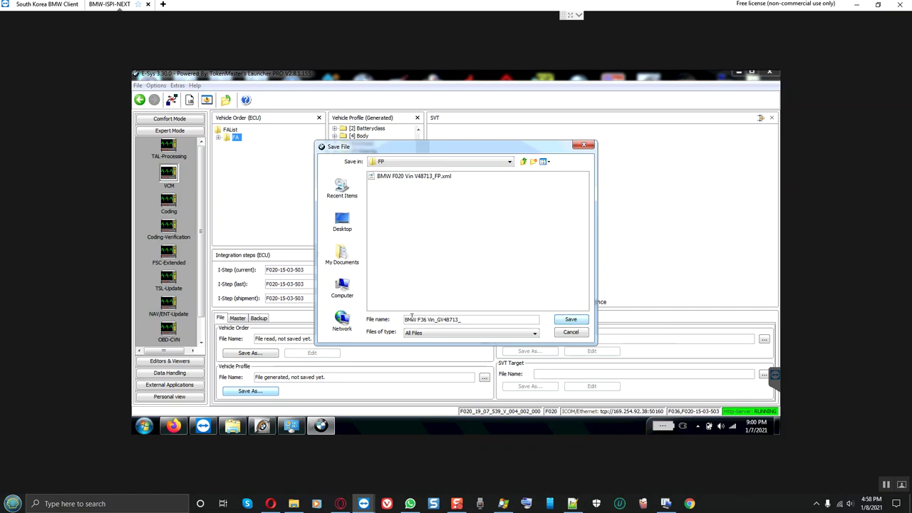
pyautogui.write('_TAL')
pyautogui.press('Return')
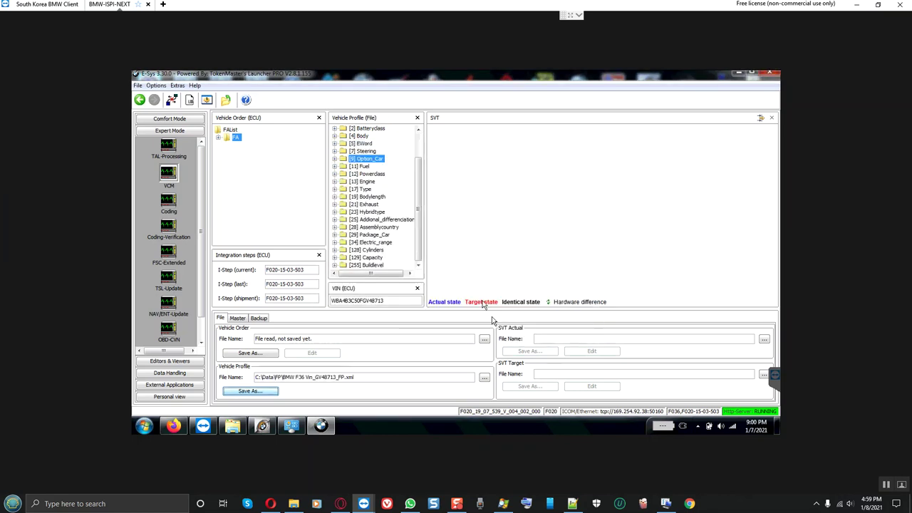
# Activate the FA in the Coding module and read the actual SVT from the VCM
pyautogui.click(170, 202)
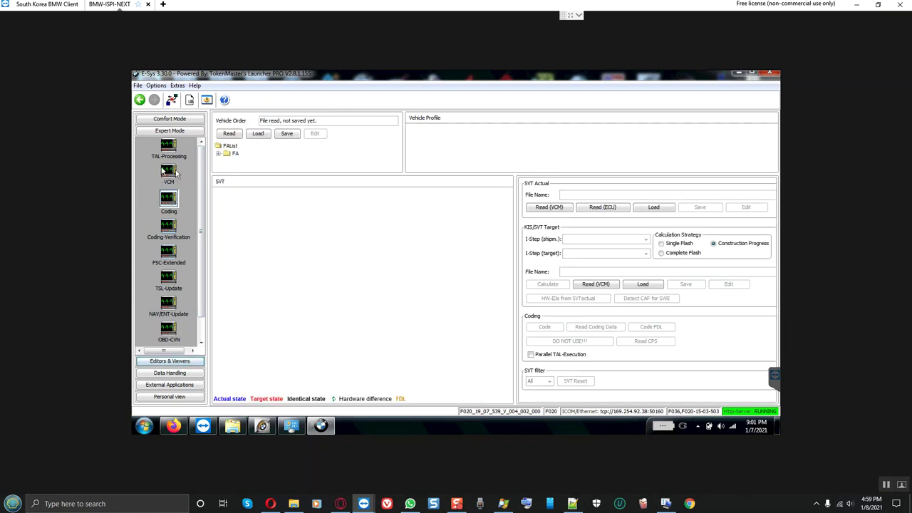
pyautogui.rightClick(236, 154)
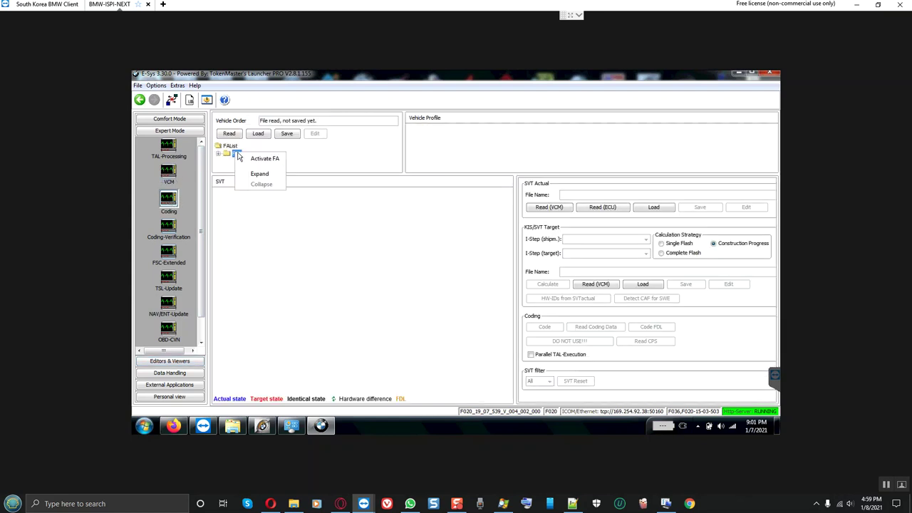
pyautogui.click(256, 158)
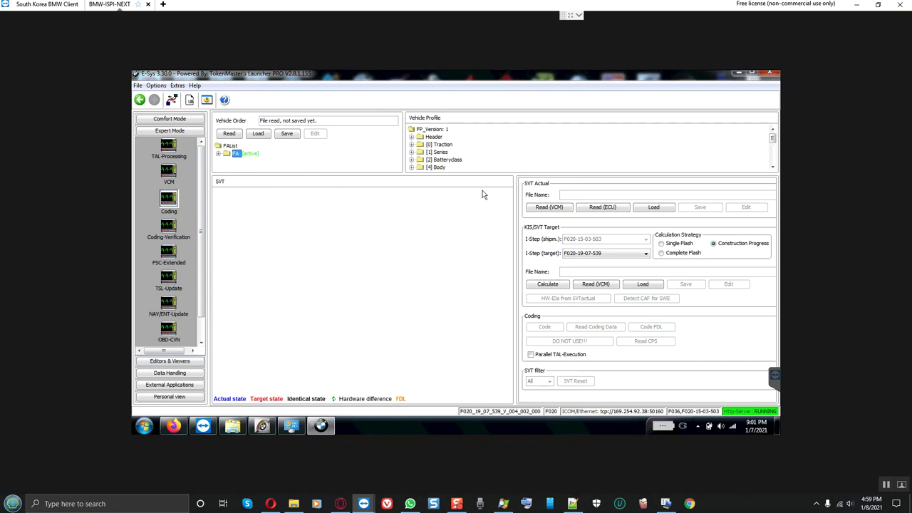
pyautogui.click(591, 255)
pyautogui.click(557, 208)
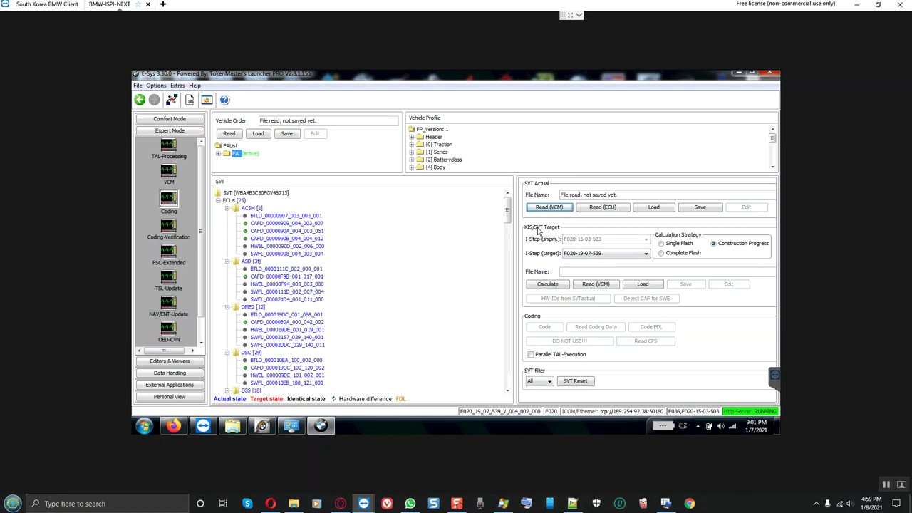
# Save the actual SVT over the existing BMW F36 SVT_ist file in the SVT folder
pyautogui.click(699, 207)
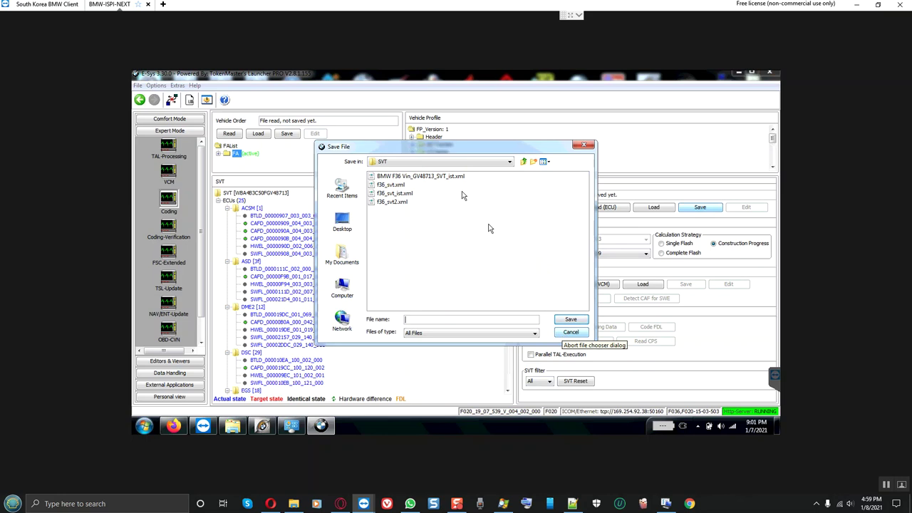
pyautogui.click(447, 179)
pyautogui.click(570, 319)
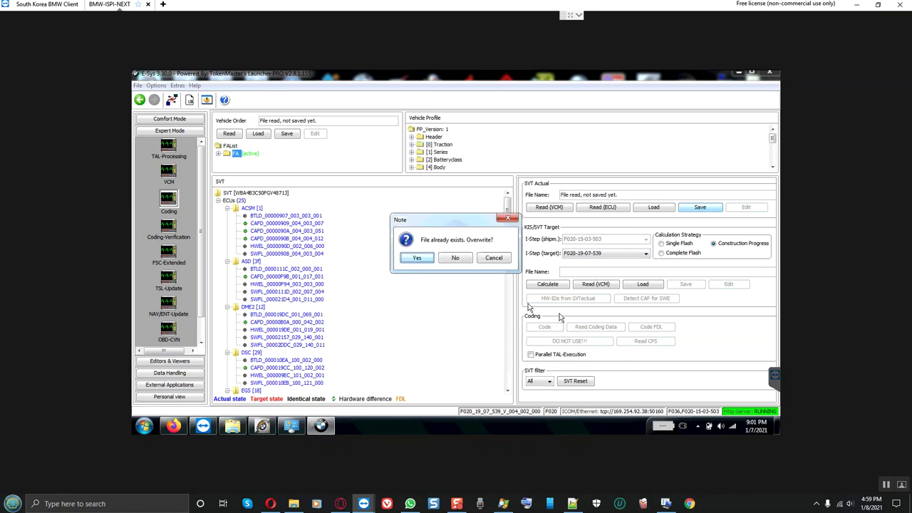
pyautogui.click(420, 260)
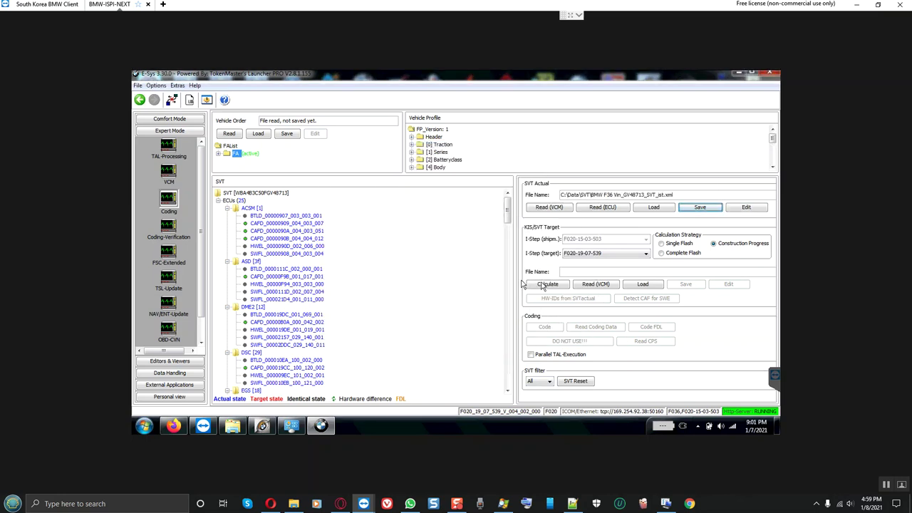
pyautogui.click(294, 247)
pyautogui.scroll(-15, 294, 251)
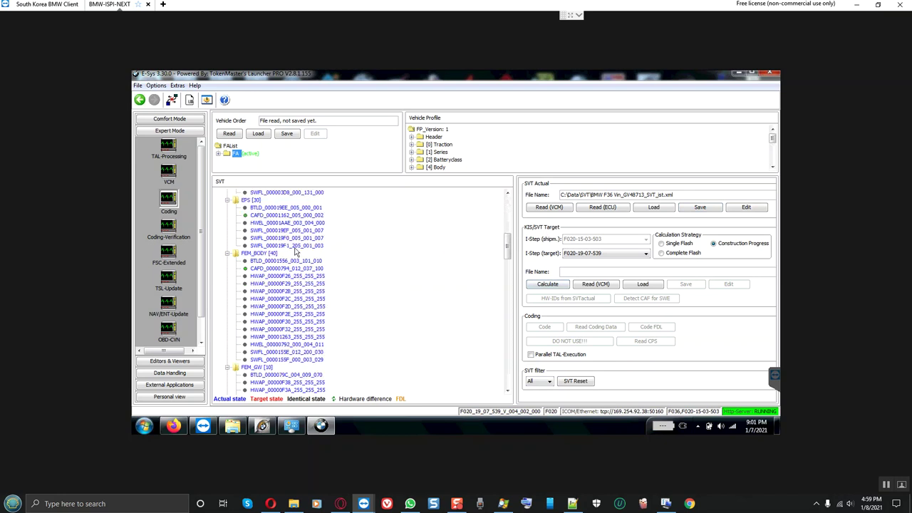
pyautogui.click(662, 254)
pyautogui.click(544, 287)
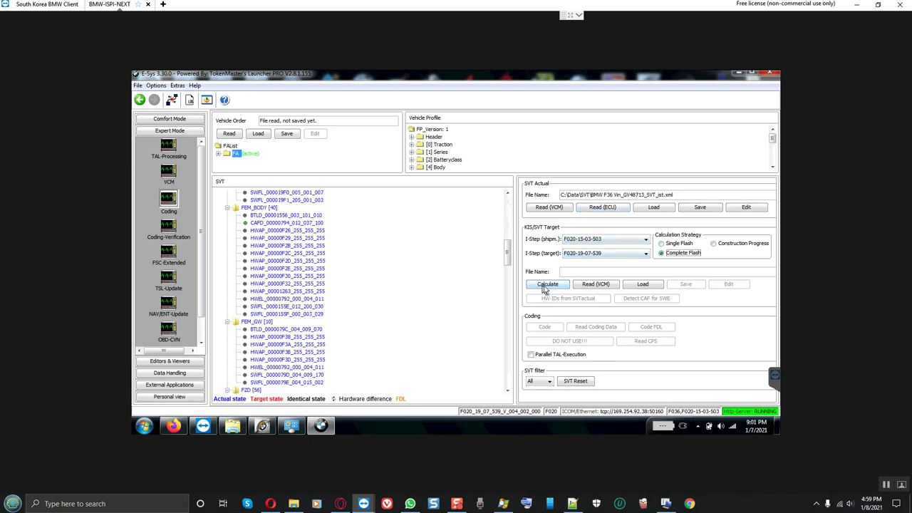
pyautogui.moveTo(508, 251); pyautogui.dragTo(507, 316)
pyautogui.scroll(-1, 292, 253)
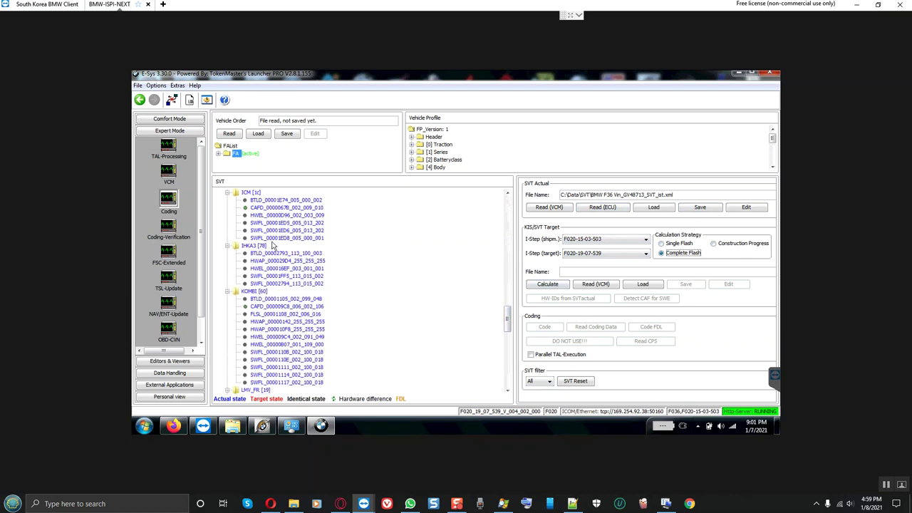
pyautogui.click(259, 246)
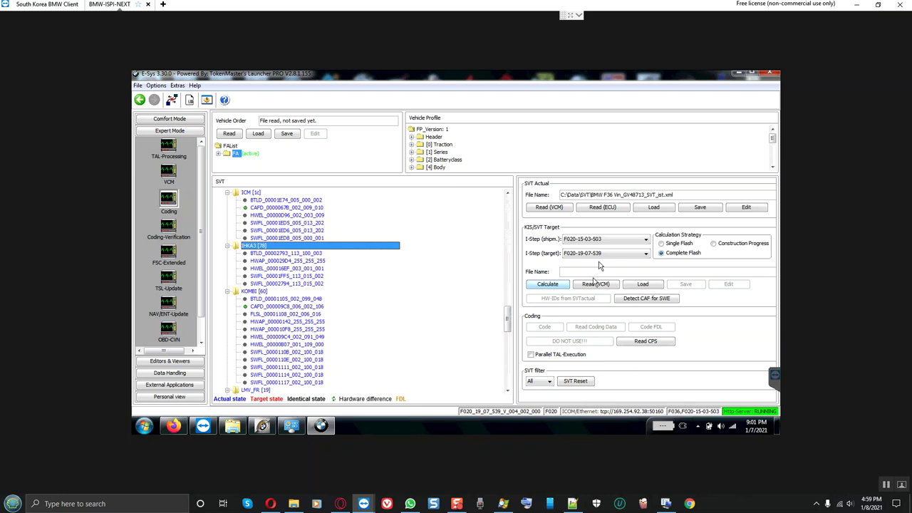
pyautogui.click(547, 284)
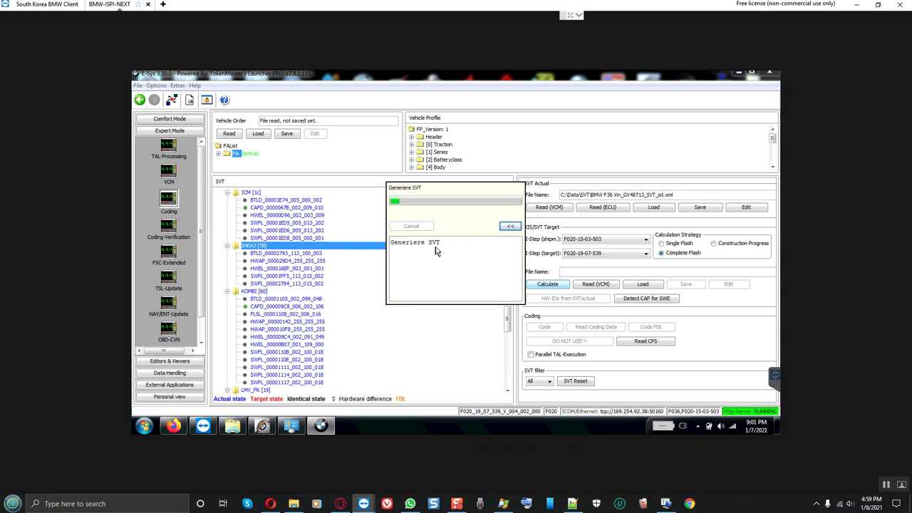
pyautogui.moveTo(819, 431)
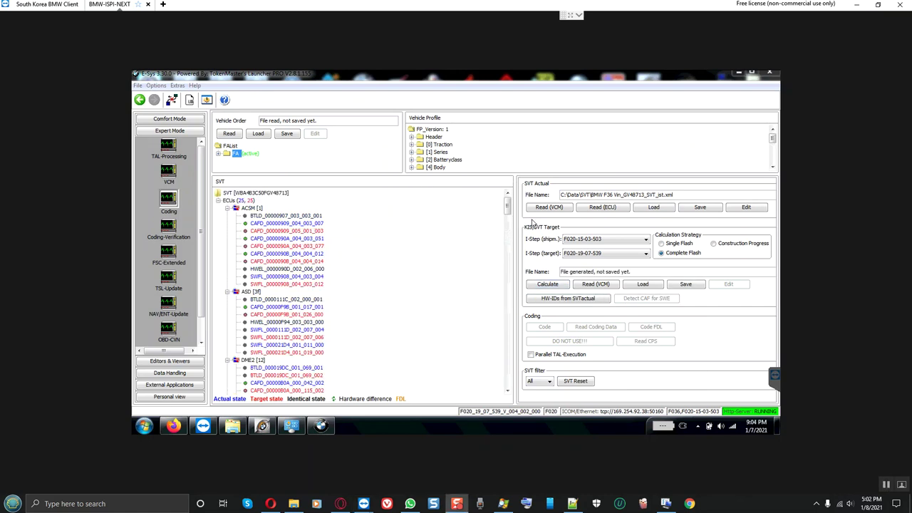
# Examine the KOMBI [60] unit in the SVT, comparing its actual and target HWEL hardware entries
pyautogui.moveTo(508, 211); pyautogui.dragTo(507, 335)
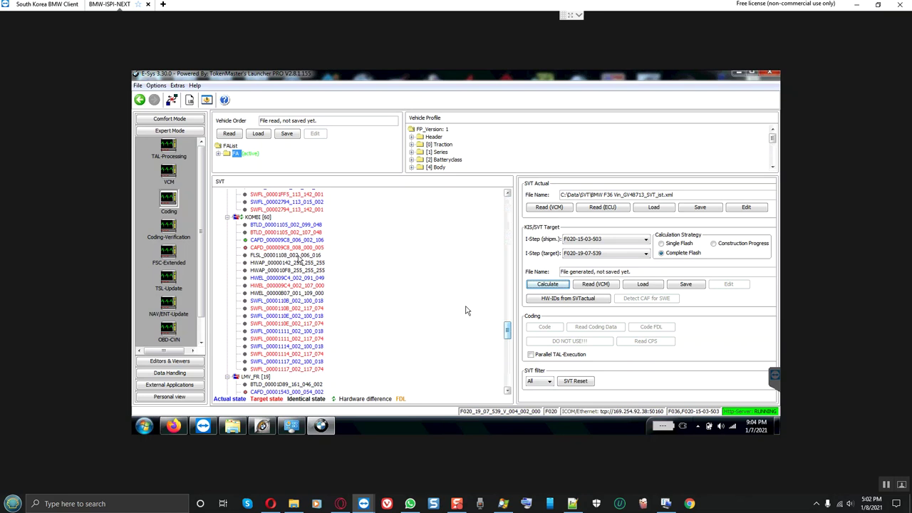
pyautogui.click(262, 220)
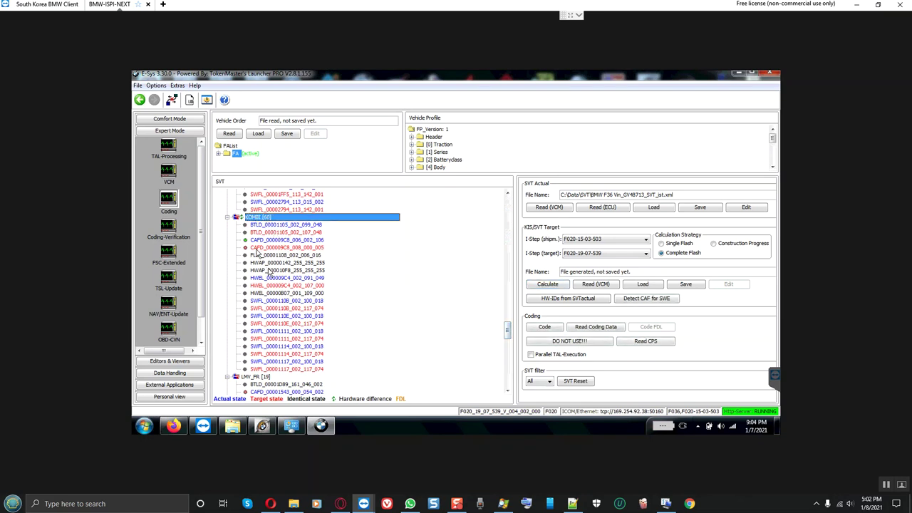
pyautogui.click(271, 286)
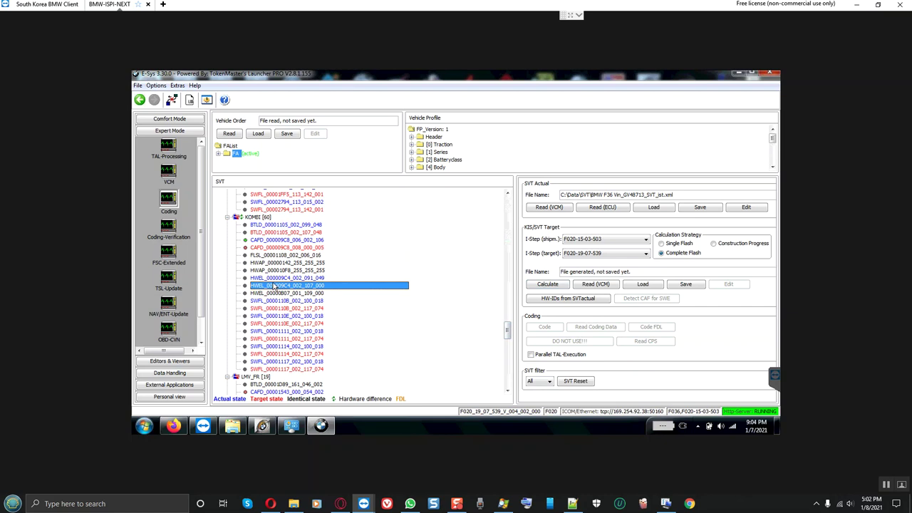
pyautogui.click(273, 279)
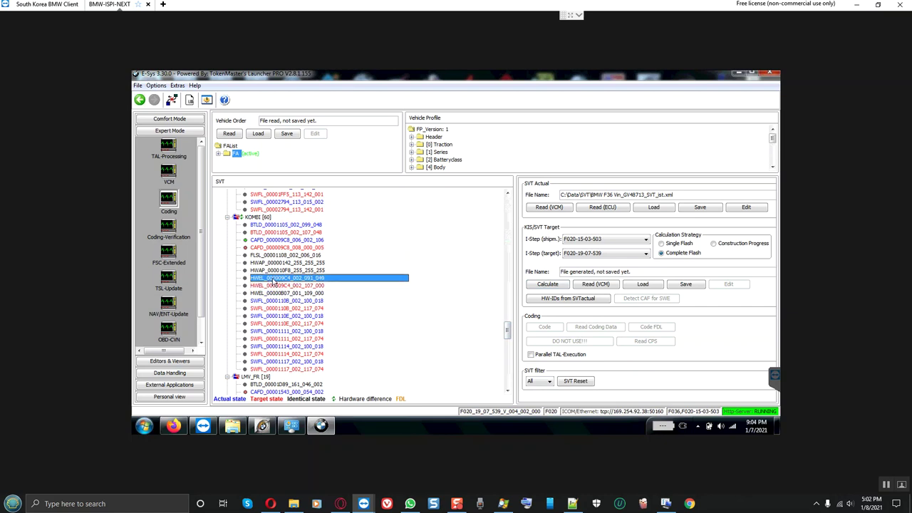
# Compare the actual and target HWEL_000009C4 entries of the KOMBI unit once more
pyautogui.click(281, 286)
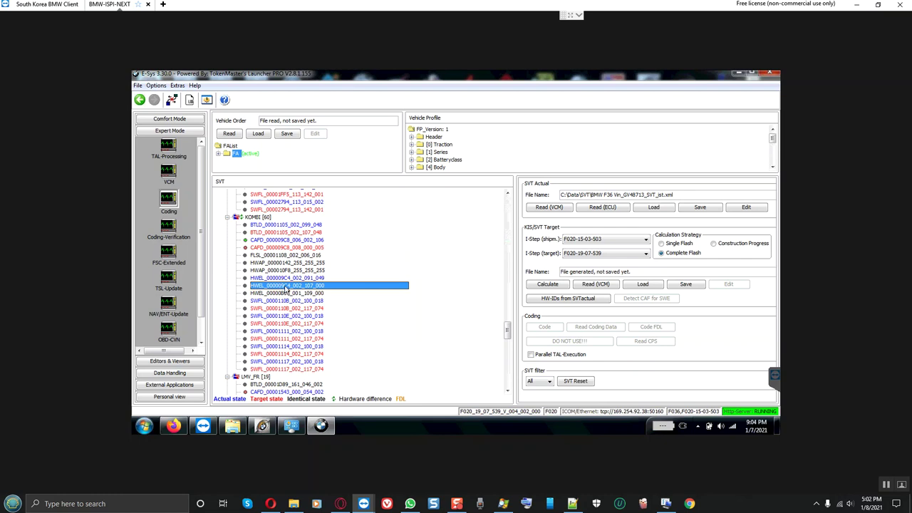
pyautogui.click(272, 278)
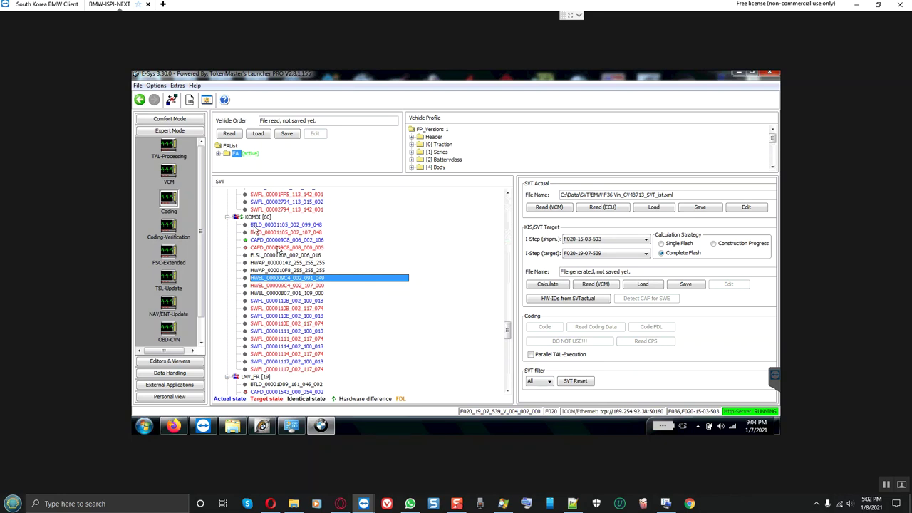
pyautogui.scroll(-6, 277, 248)
pyautogui.scroll(8, 278, 249)
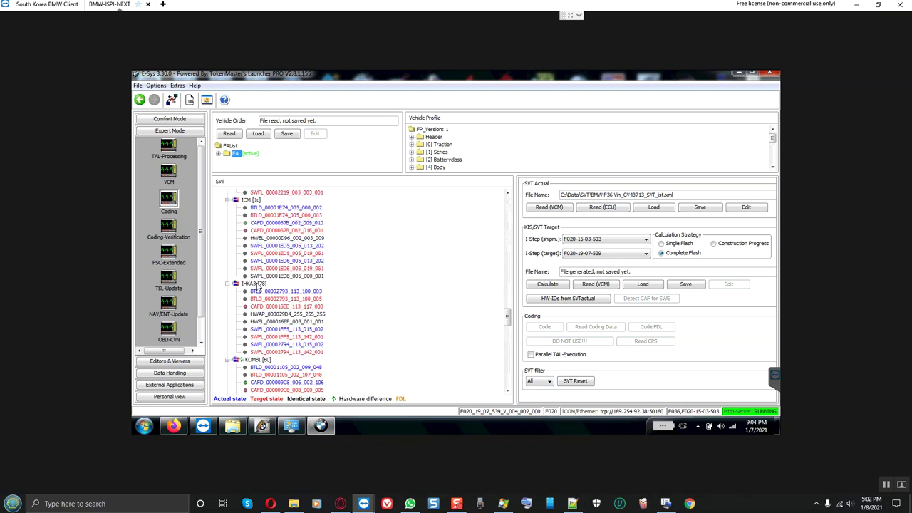
pyautogui.click(259, 286)
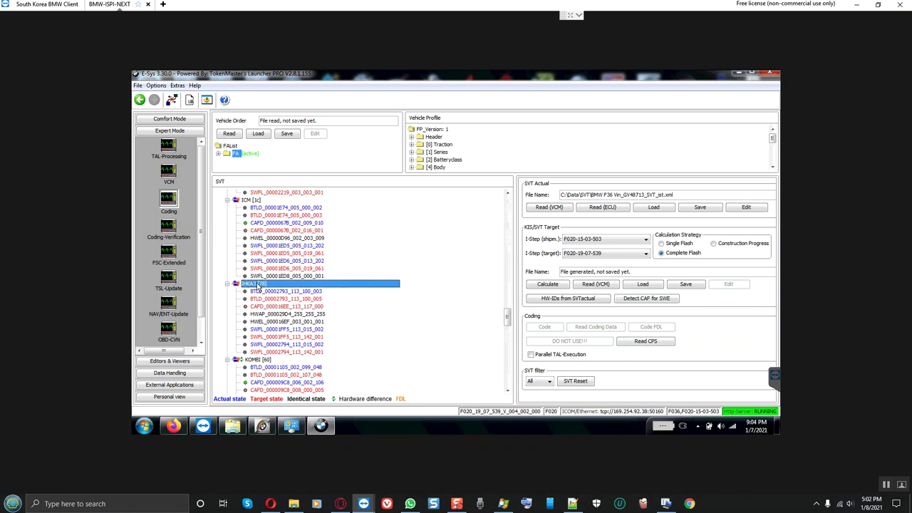
pyautogui.click(646, 300)
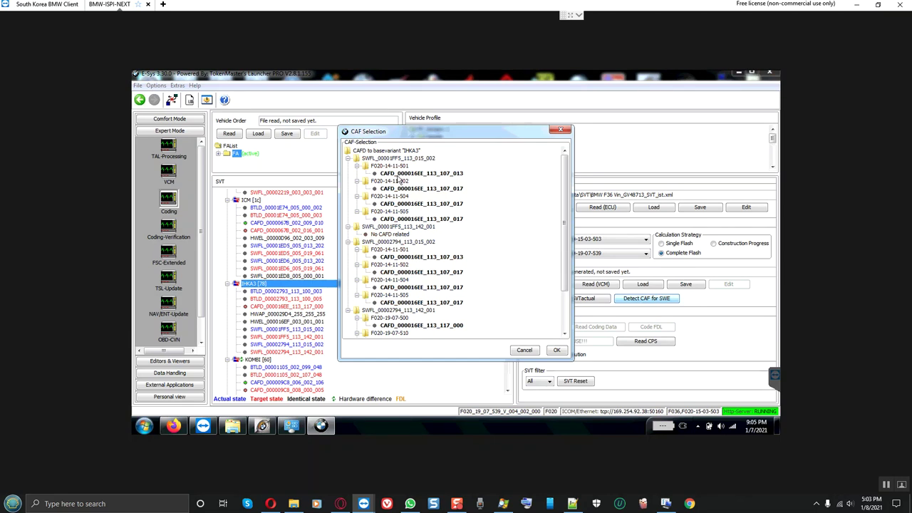
pyautogui.scroll(-3, 432, 240)
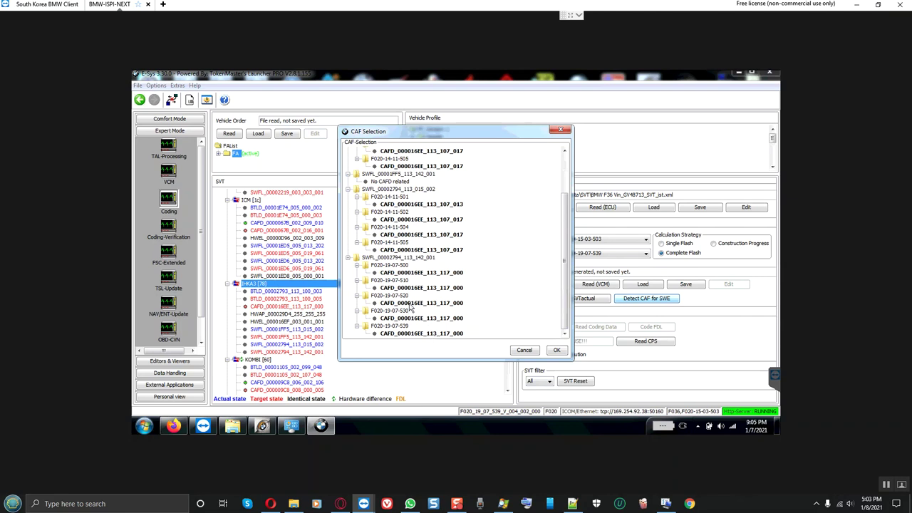
pyautogui.scroll(3, 408, 235)
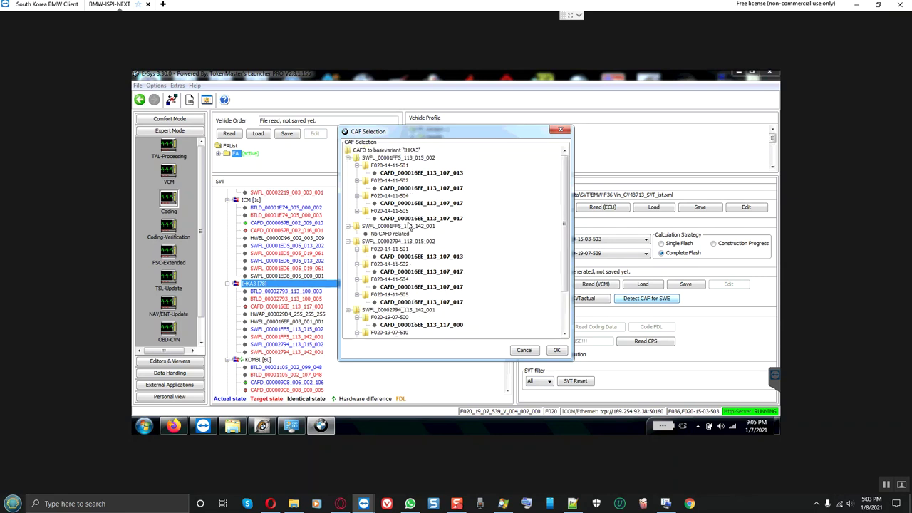
pyautogui.click(419, 174)
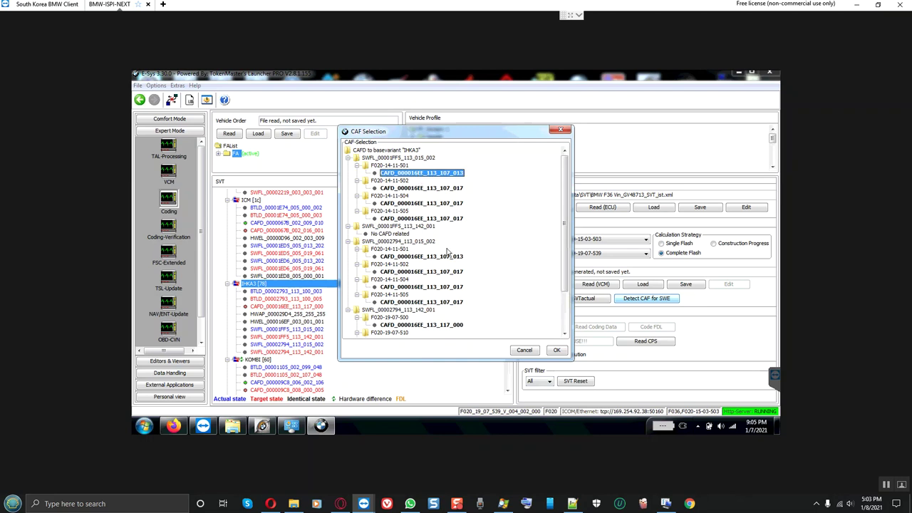
pyautogui.click(557, 350)
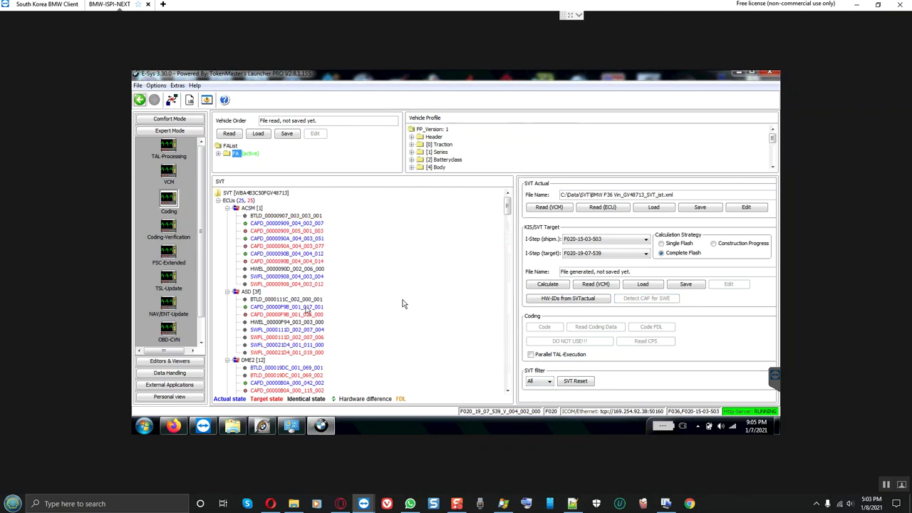
# Examine the IHKA3 [78] unit in the SVT, checking its assigned CAFD entry and the coding commands offered for the unit
pyautogui.scroll(-10, 307, 263)
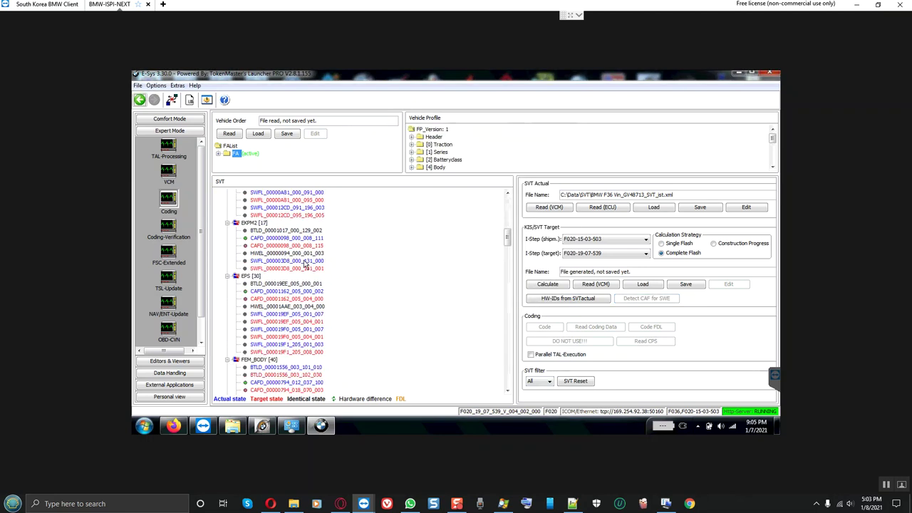
pyautogui.scroll(-18, 304, 262)
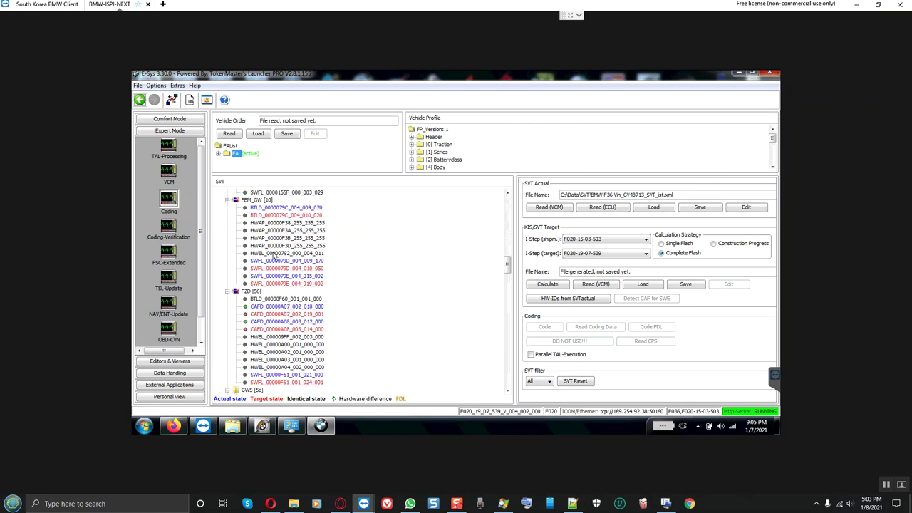
pyautogui.scroll(-20, 273, 258)
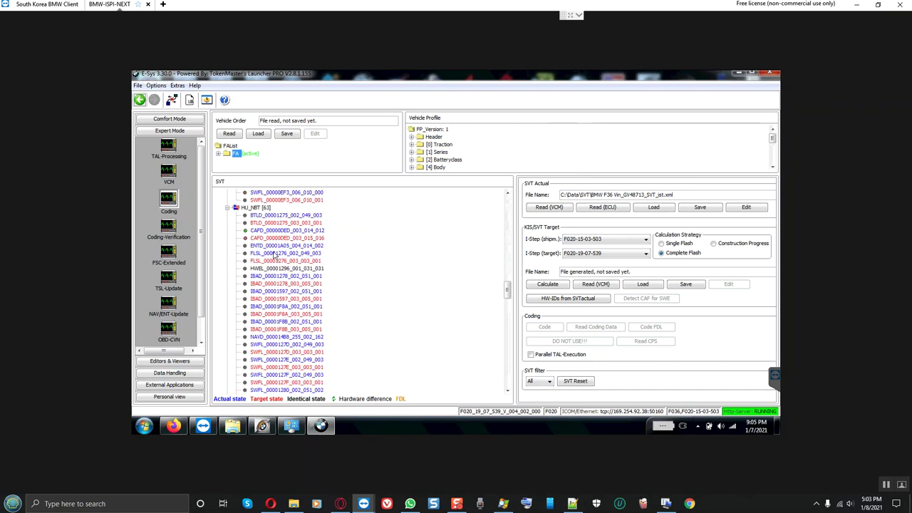
pyautogui.scroll(-12, 274, 257)
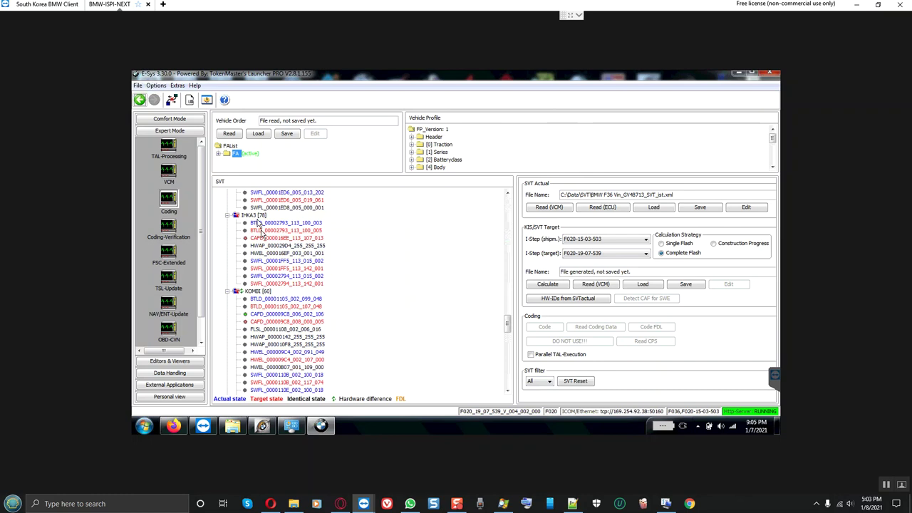
pyautogui.click(255, 215)
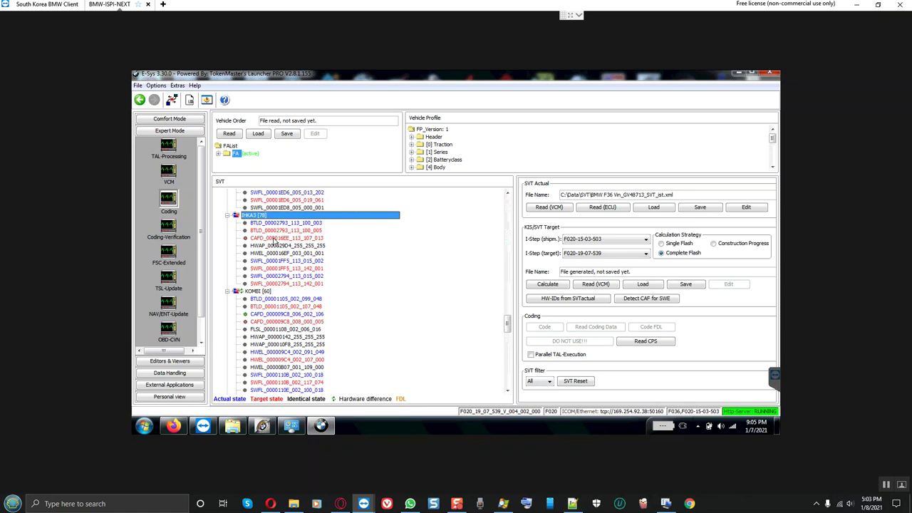
pyautogui.rightClick(261, 218)
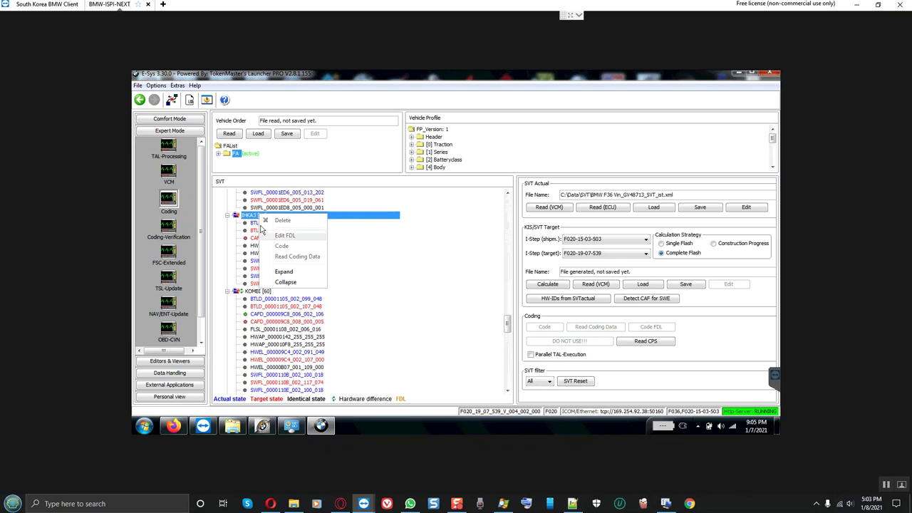
pyautogui.click(249, 218)
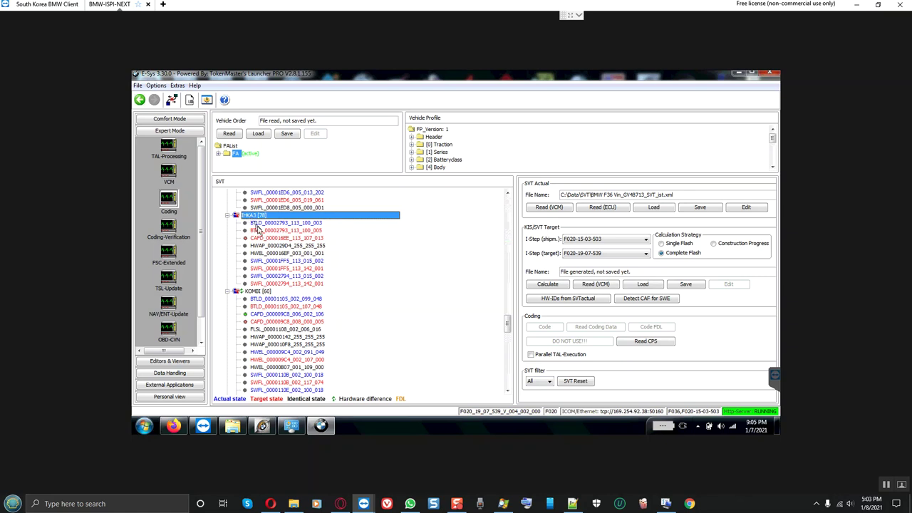
pyautogui.click(264, 238)
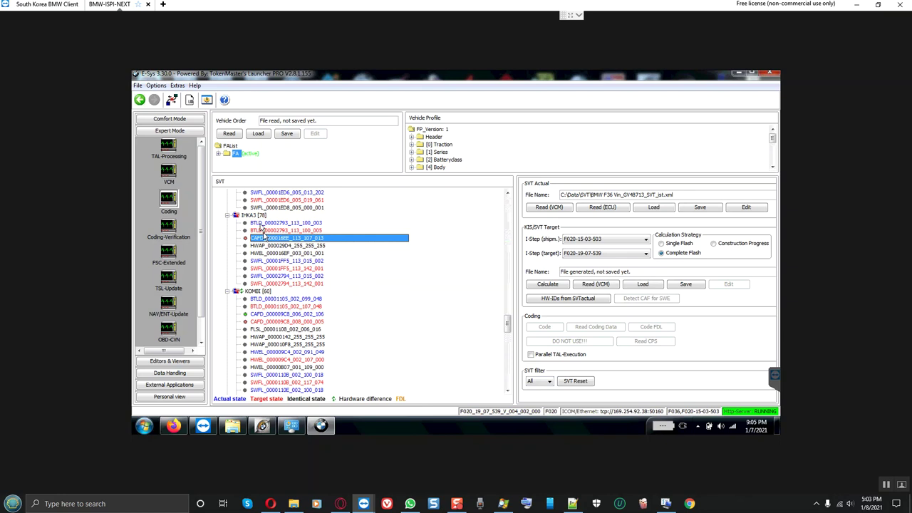
pyautogui.click(255, 217)
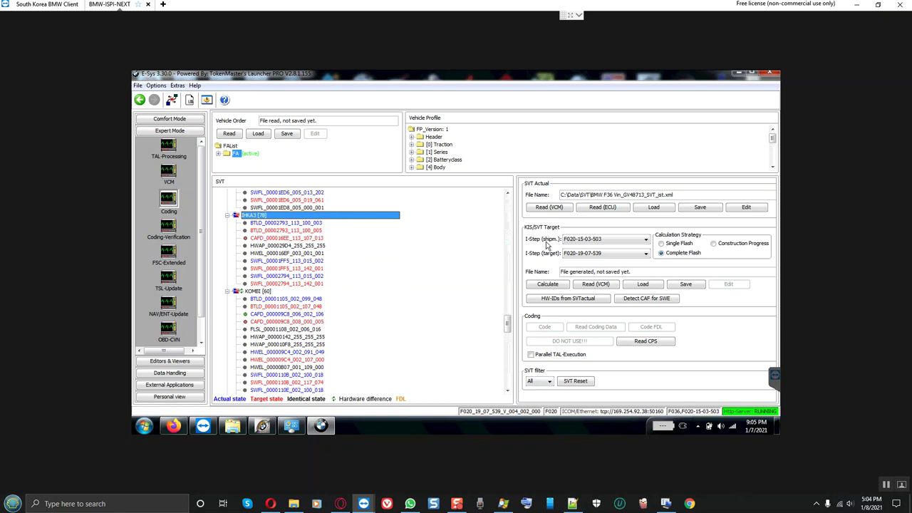
# Save the target SVT in the SVT folder, naming it like the BMW F36 SVT_ist file but ending in sOLL
pyautogui.click(694, 287)
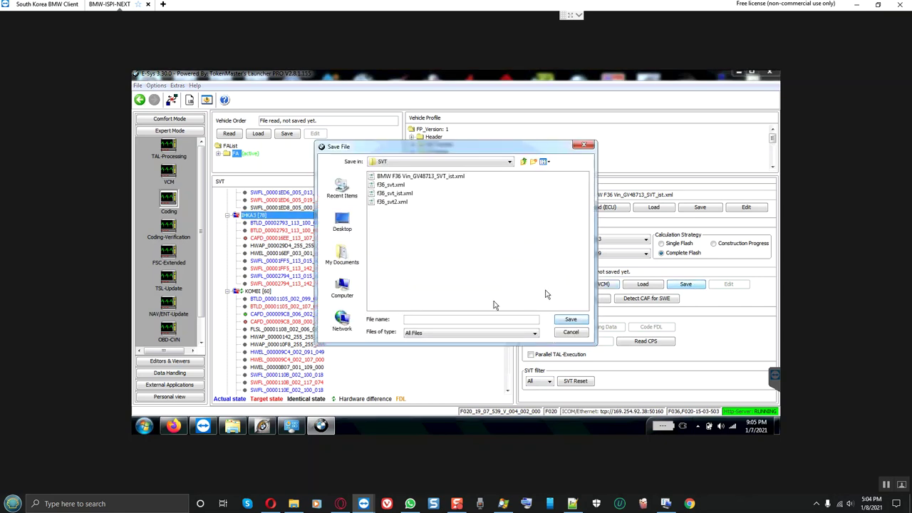
pyautogui.click(440, 177)
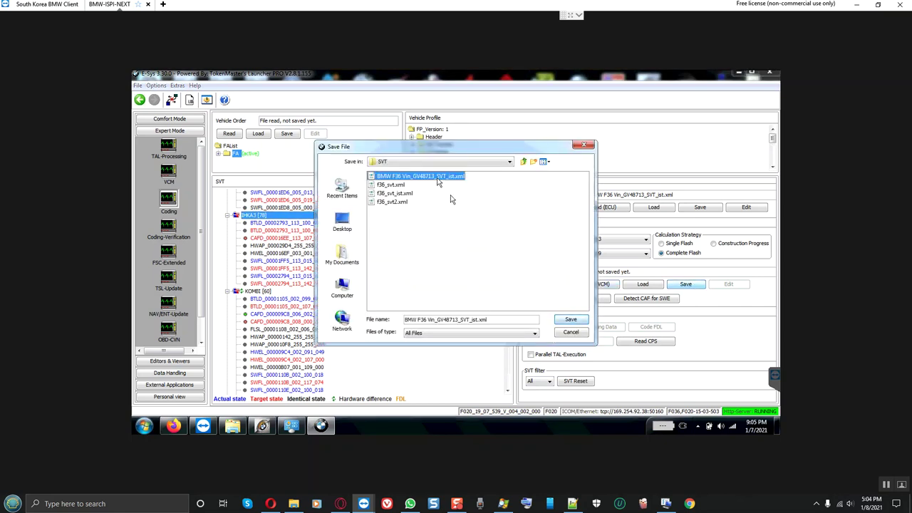
pyautogui.click(477, 320)
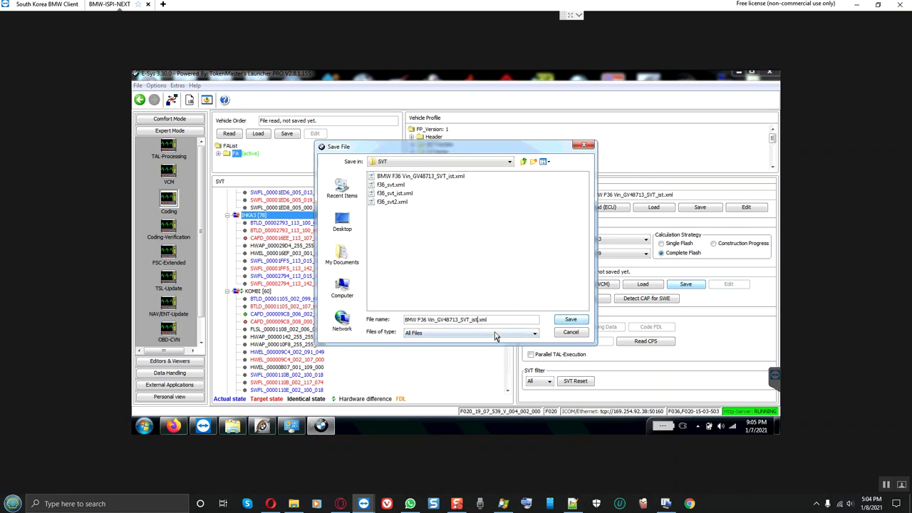
pyautogui.press('BackSpace')
pyautogui.press('BackSpace')
pyautogui.write('sOLL')
pyautogui.press('Return')
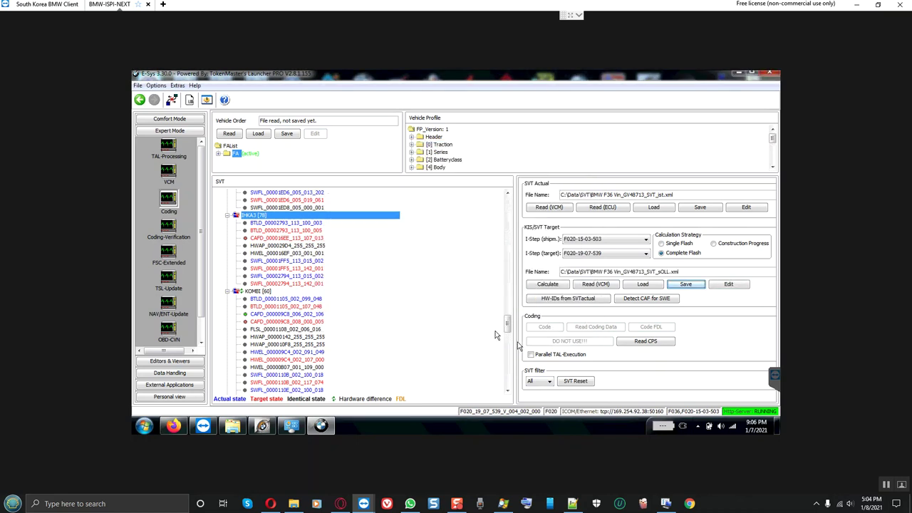
# Compare the coding options available for the KOMBI [60] unit with those for the IHKA3 [78] unit and its CAFD
pyautogui.click(265, 293)
pyautogui.click(545, 327)
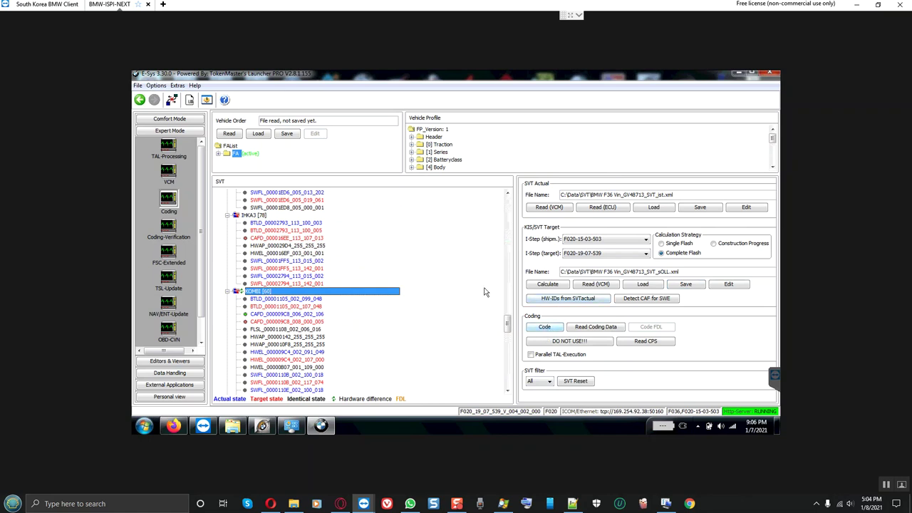
pyautogui.click(253, 216)
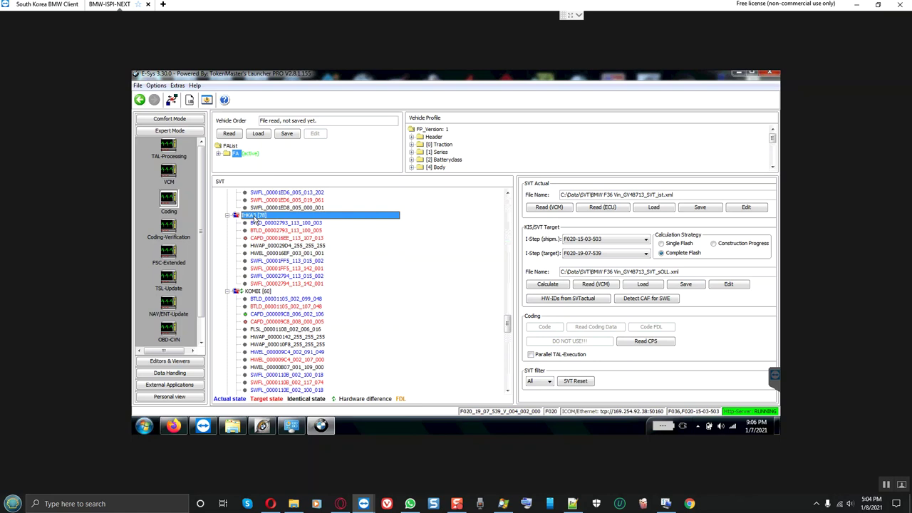
pyautogui.click(276, 238)
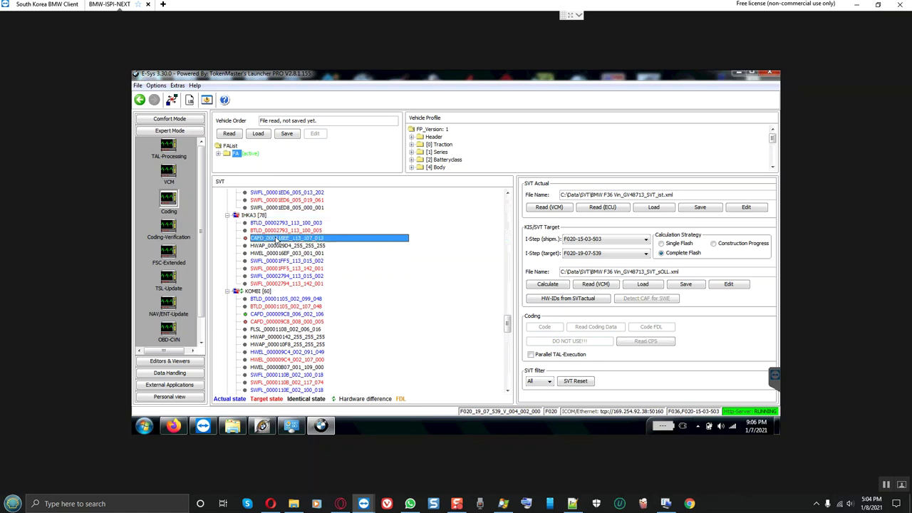
pyautogui.click(262, 218)
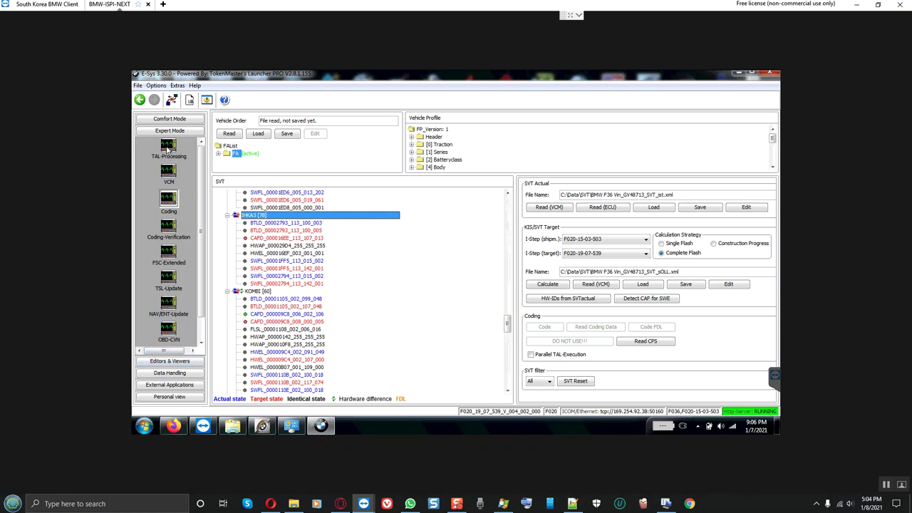
# Read the vehicle order in the TAL-Calculating module of Comfort Mode and activate its FA
pyautogui.click(170, 119)
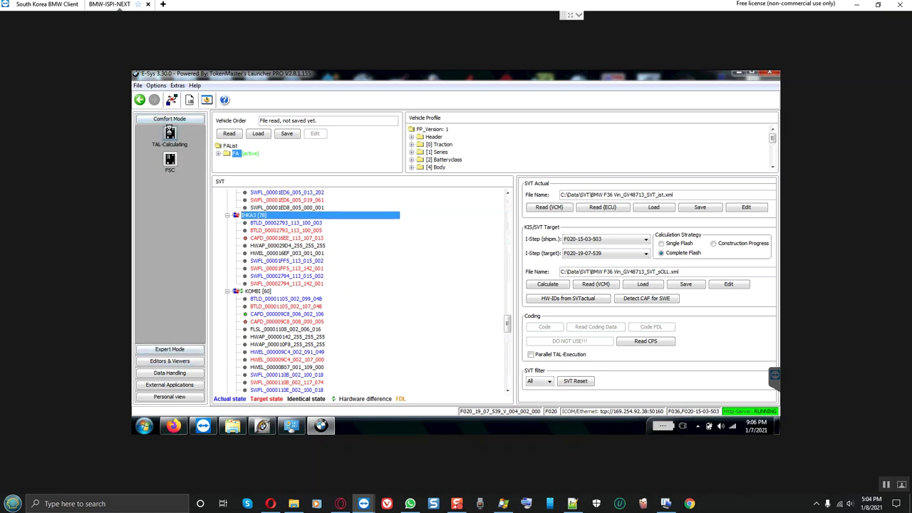
pyautogui.click(172, 142)
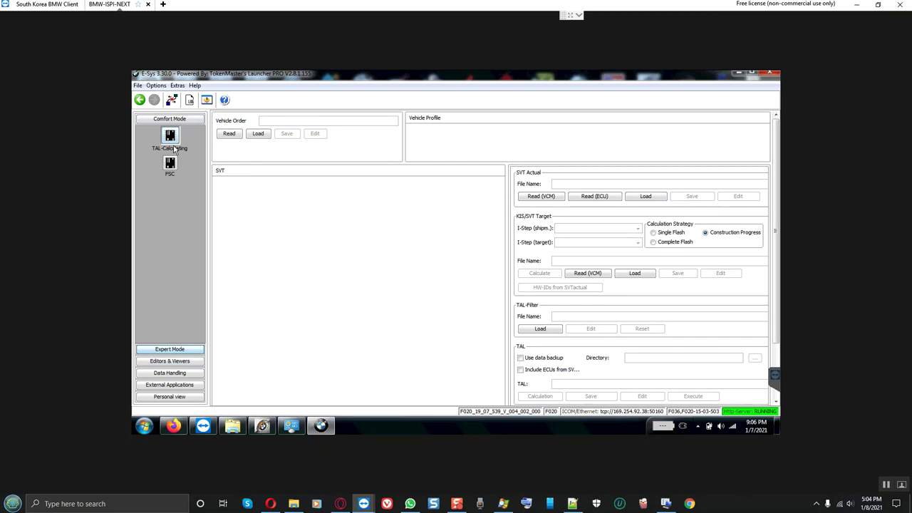
pyautogui.click(237, 134)
pyautogui.rightClick(239, 153)
pyautogui.click(261, 159)
# Read the actual SVT from the VCM and set the calculation strategy to Complete Flash
pyautogui.click(534, 196)
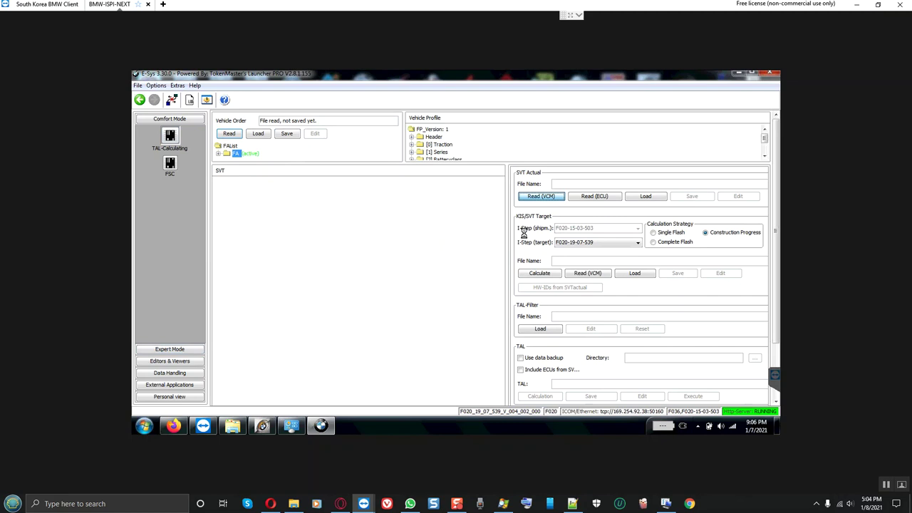
pyautogui.click(652, 243)
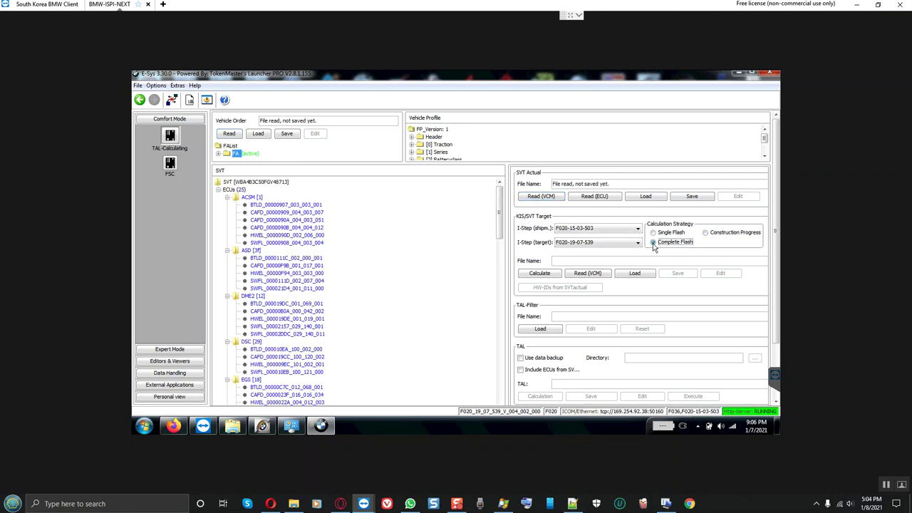
# Try to save the actual SVT over the existing BMW F36 SVT_ist file
pyautogui.click(690, 198)
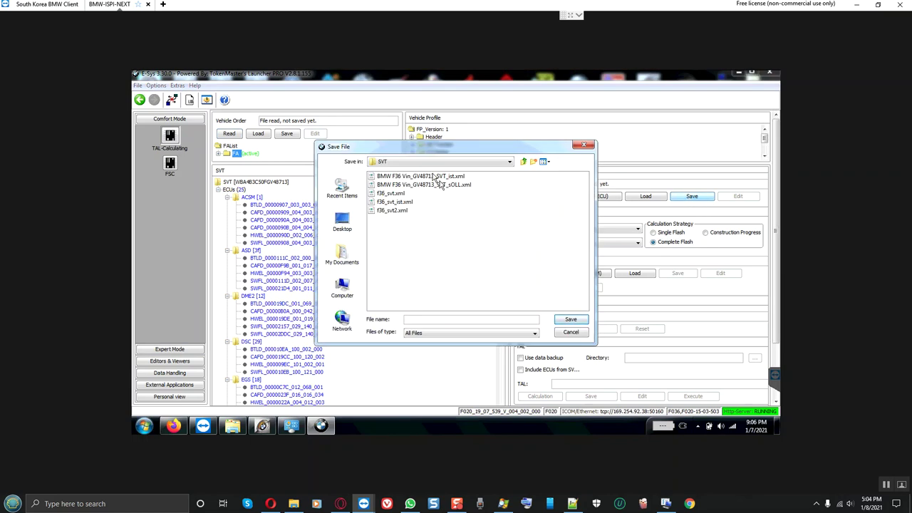
pyautogui.click(434, 176)
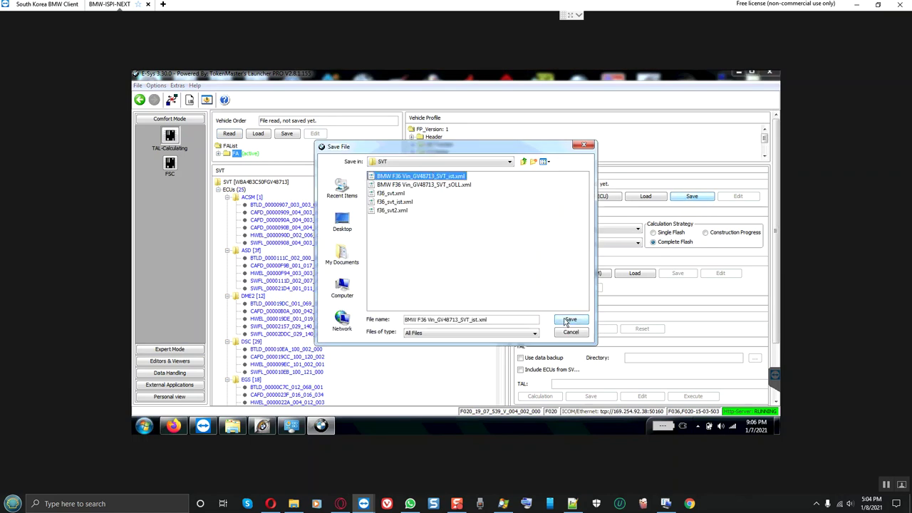
# Open the file selection for loading a saved actual SVT from the SVT folder
pyautogui.click(645, 196)
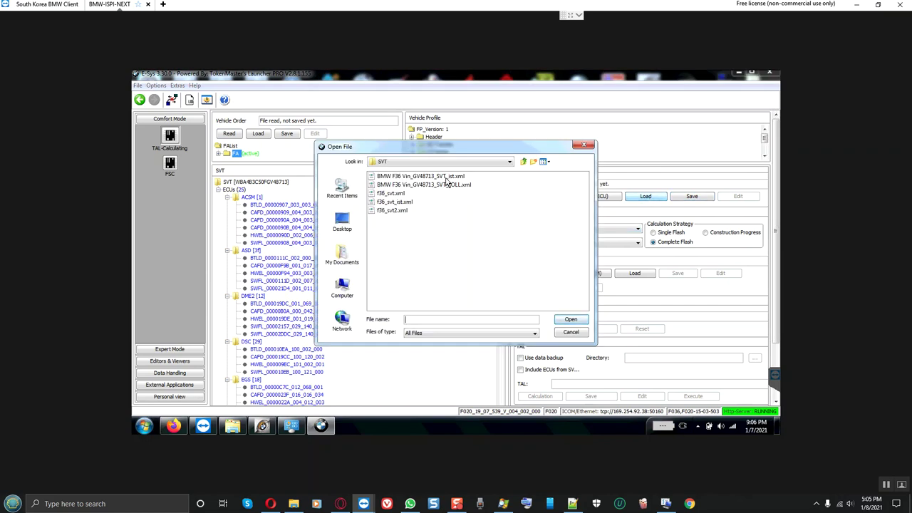
pyautogui.click(443, 177)
pyautogui.click(570, 319)
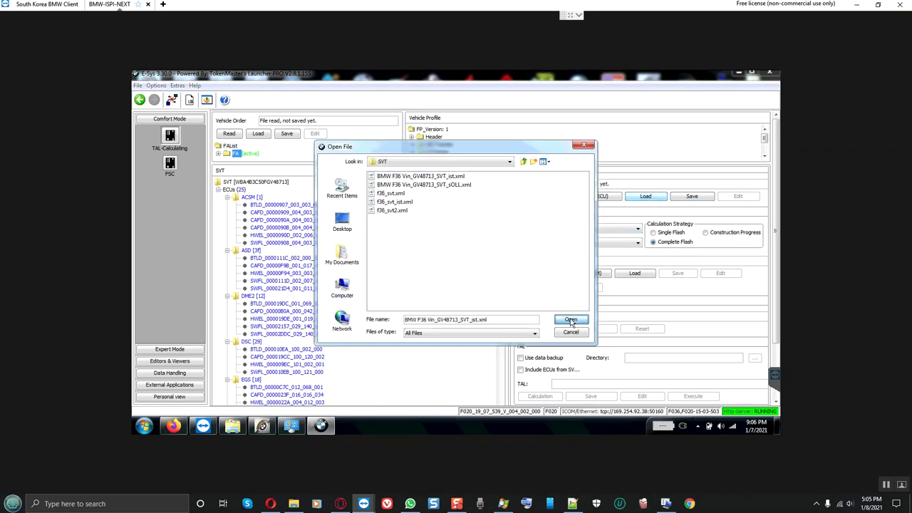
pyautogui.click(633, 274)
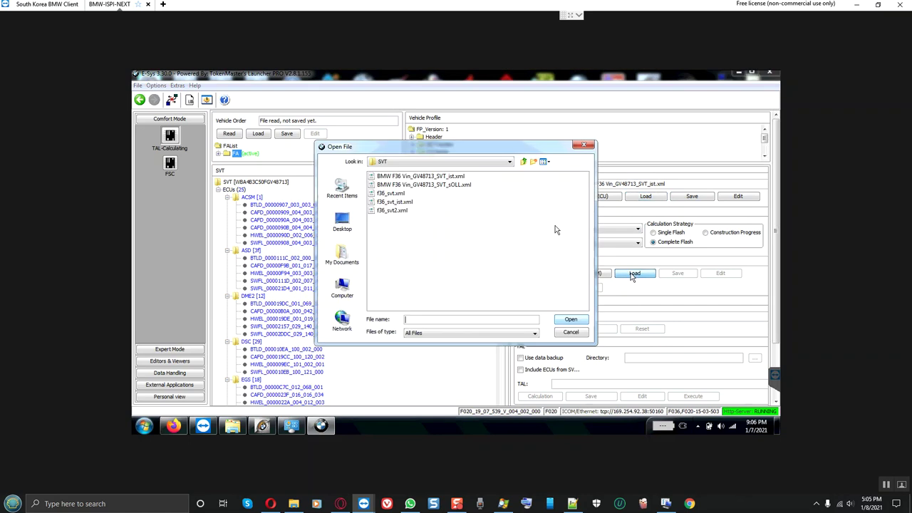
pyautogui.click(454, 185)
pyautogui.click(560, 319)
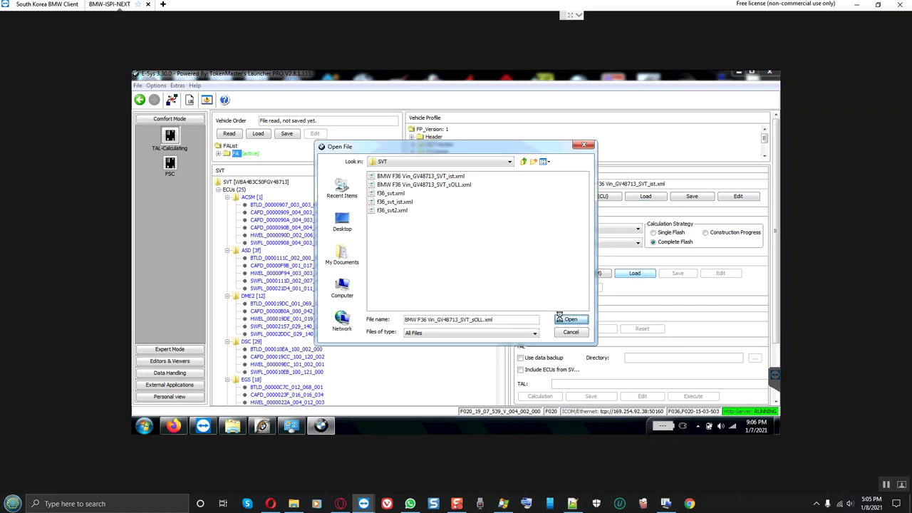
pyautogui.click(778, 359)
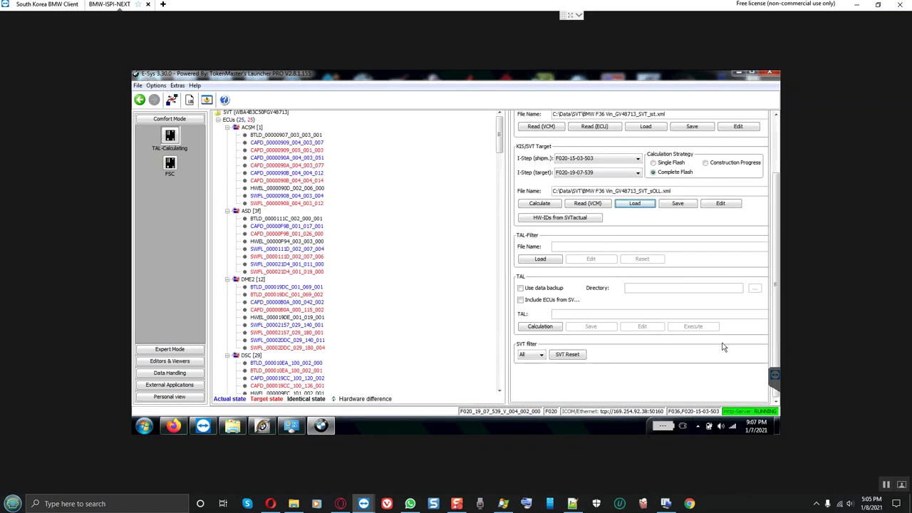
pyautogui.click(539, 326)
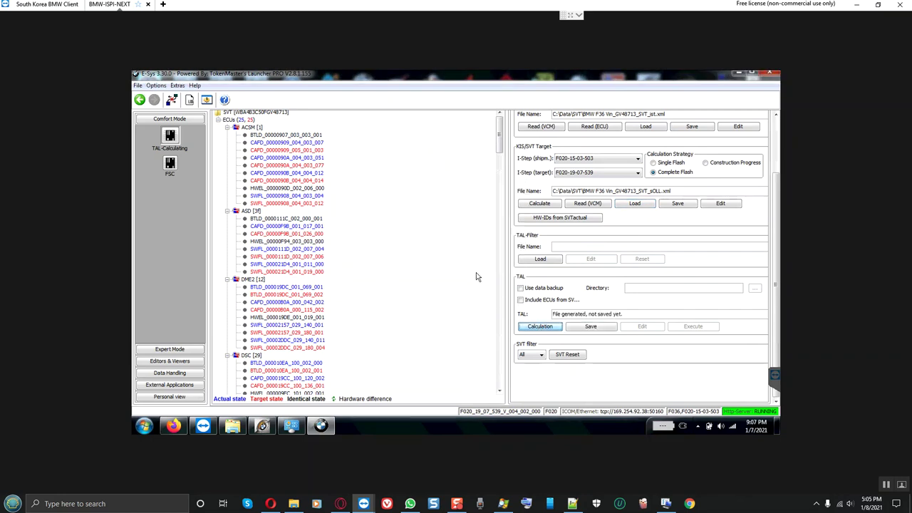
pyautogui.click(591, 327)
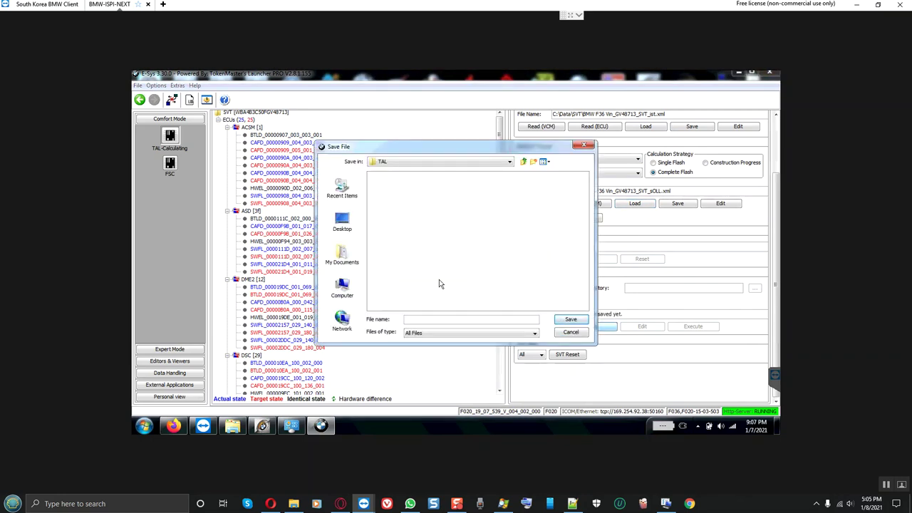
pyautogui.write('BMW F36 Vin_GV48713')
pyautogui.write('_TAL')
pyautogui.press('Return')
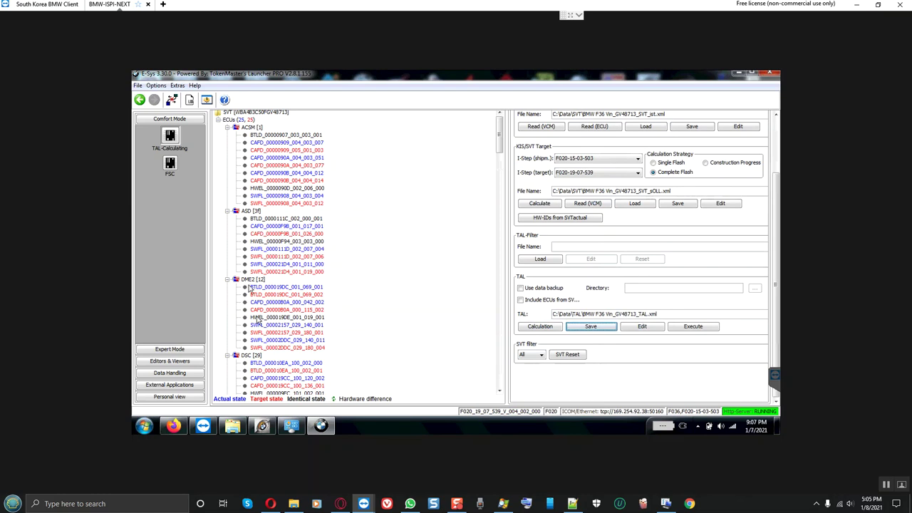
pyautogui.click(164, 349)
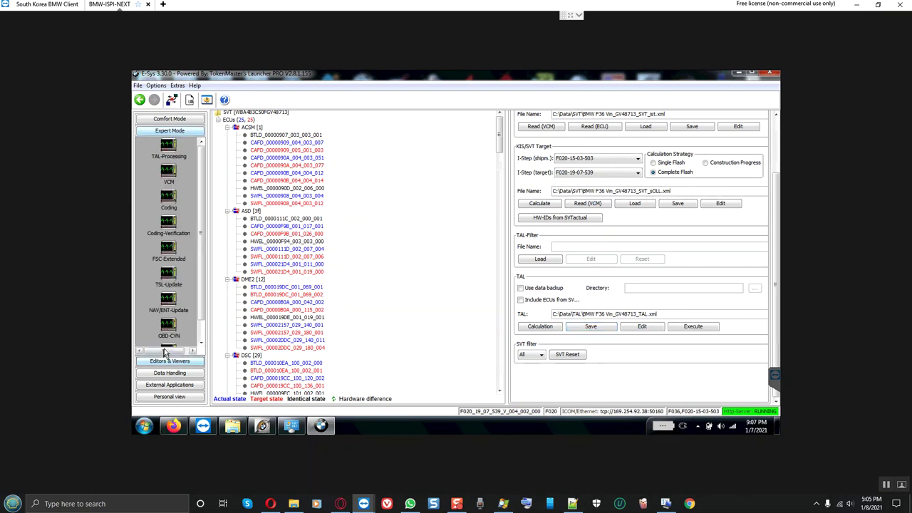
pyautogui.click(165, 146)
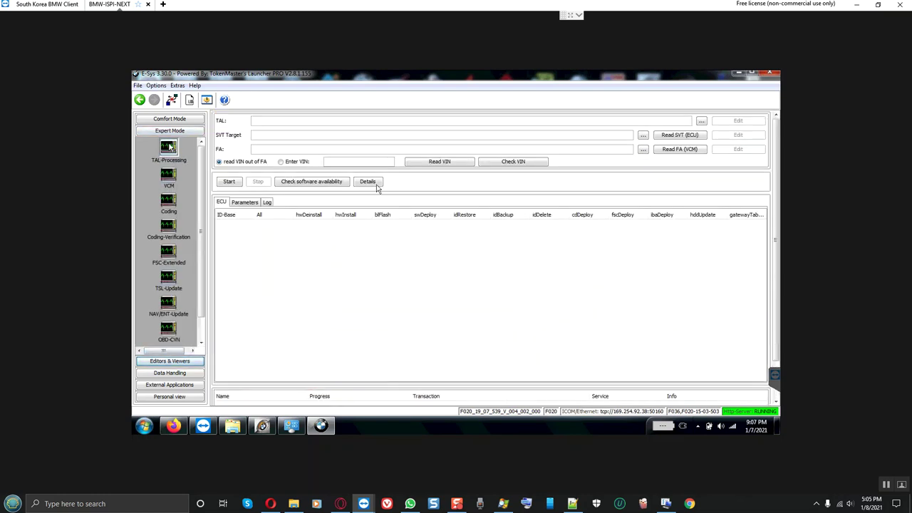
pyautogui.click(701, 121)
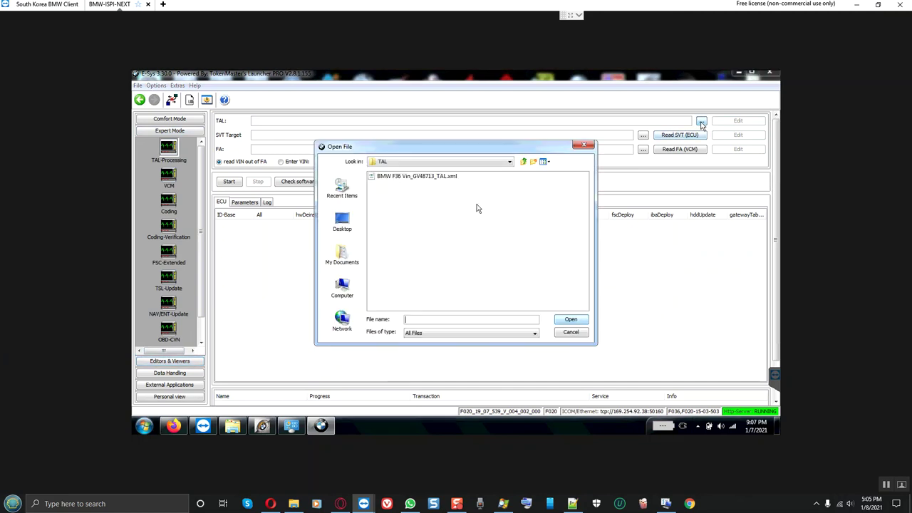
pyautogui.click(417, 176)
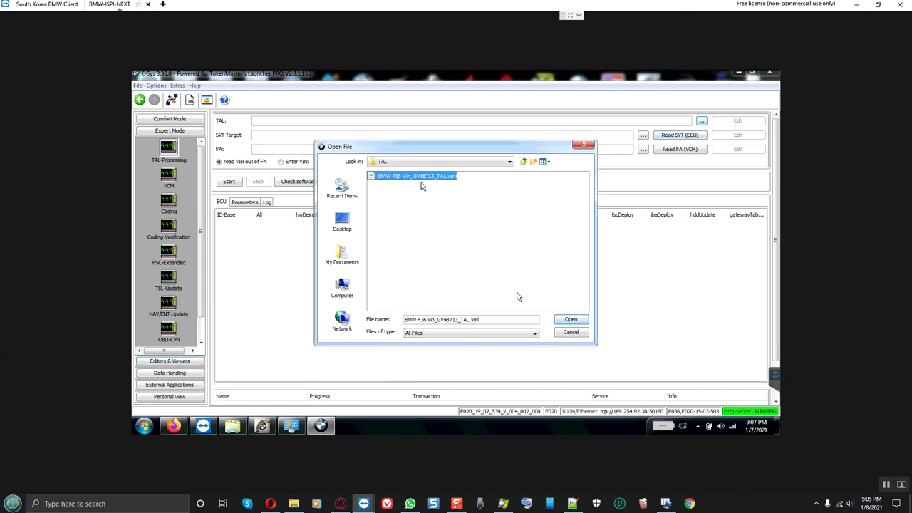
pyautogui.click(571, 319)
pyautogui.click(643, 134)
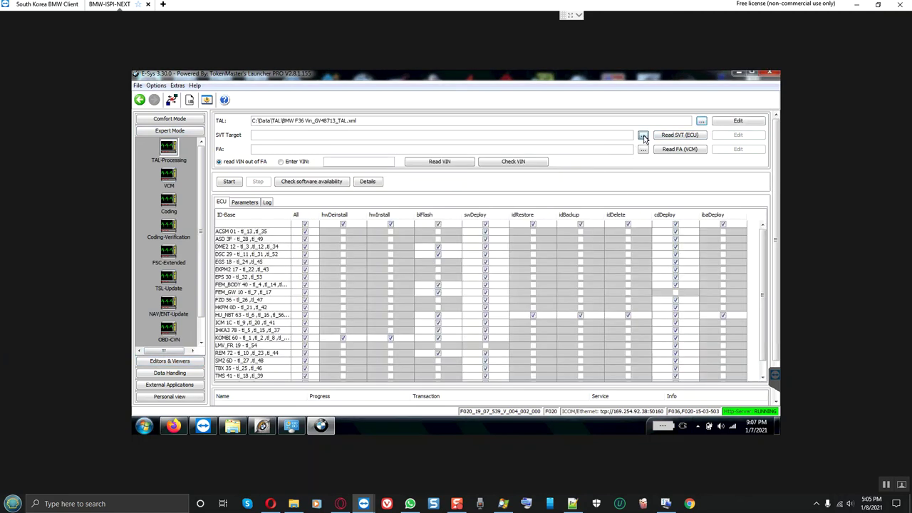
pyautogui.click(457, 187)
pyautogui.click(567, 321)
pyautogui.click(663, 151)
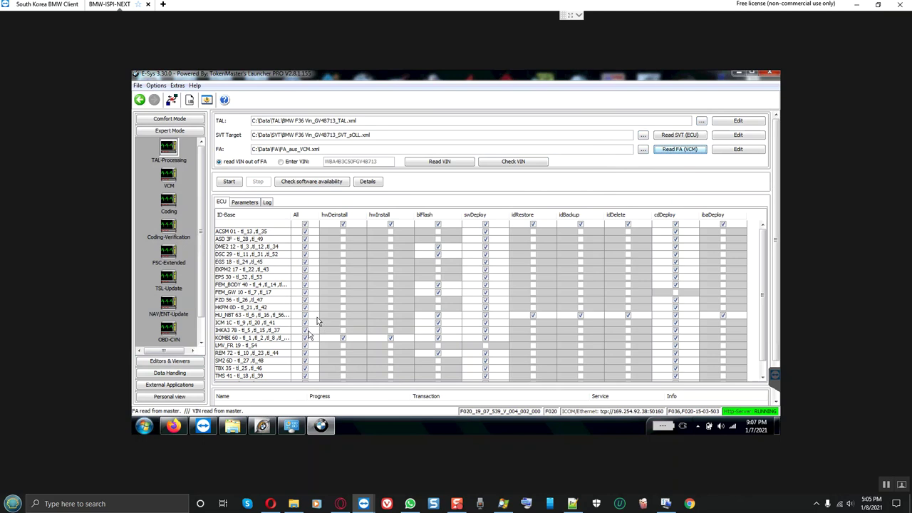
# Deselect every ECU in the TAL list and enable all available actions for only IHKA3 78
pyautogui.click(221, 339)
pyautogui.scroll(-1, 280, 316)
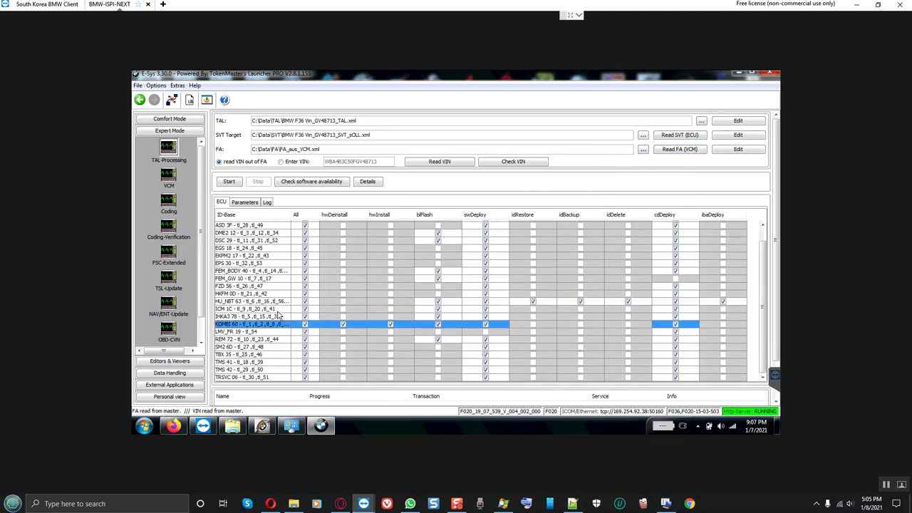
pyautogui.scroll(1, 280, 316)
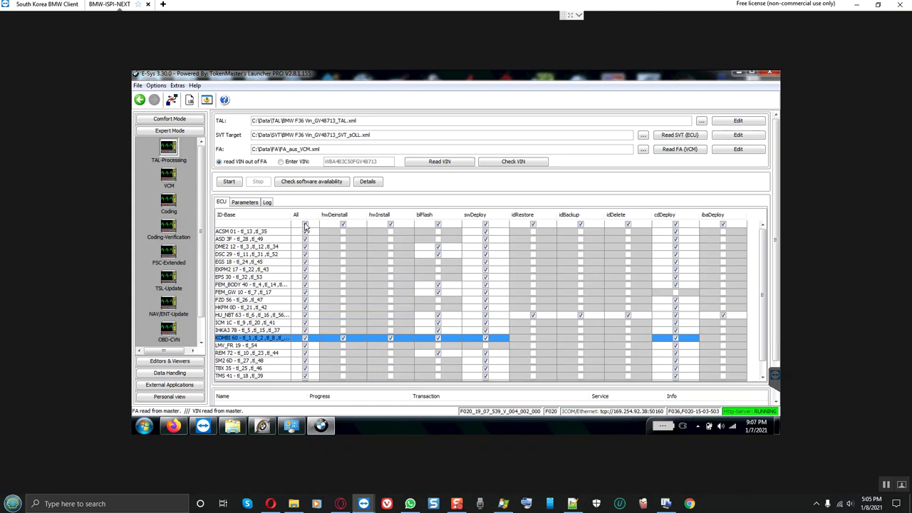
pyautogui.click(304, 225)
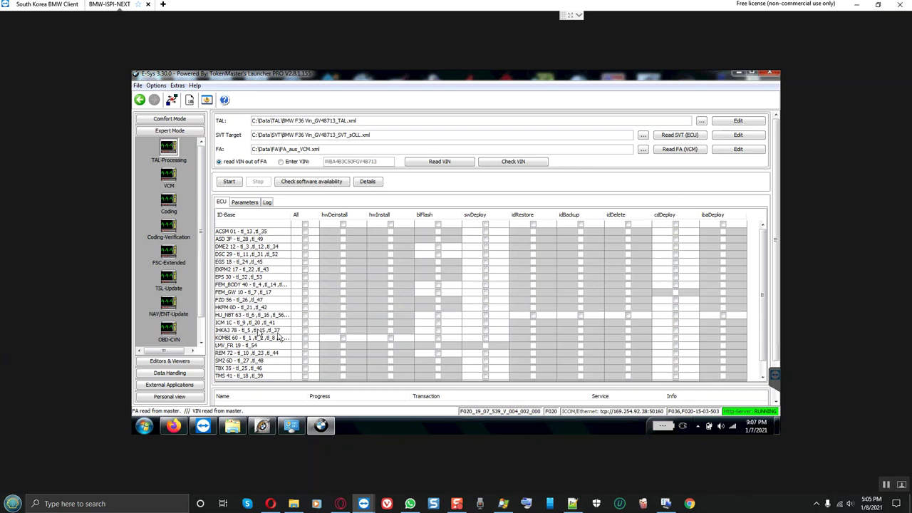
pyautogui.click(305, 331)
pyautogui.click(305, 331)
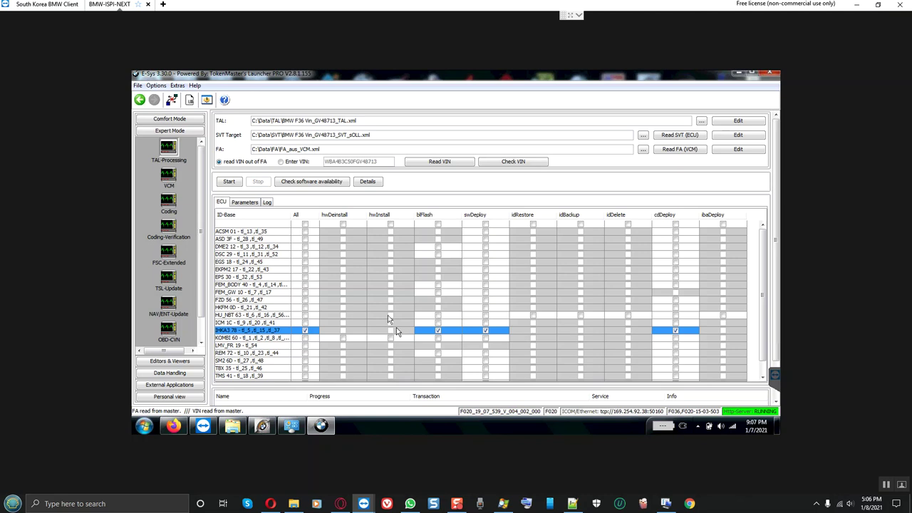
pyautogui.click(300, 181)
pyautogui.click(450, 265)
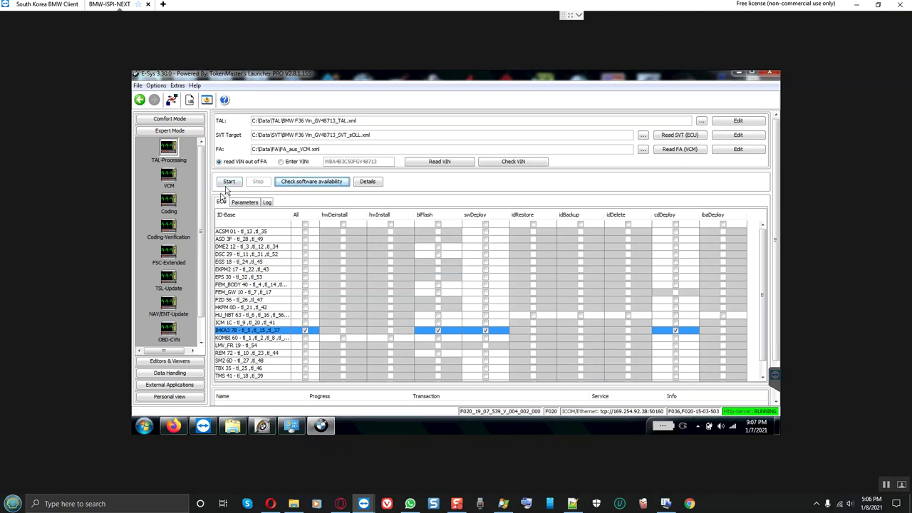
pyautogui.click(228, 183)
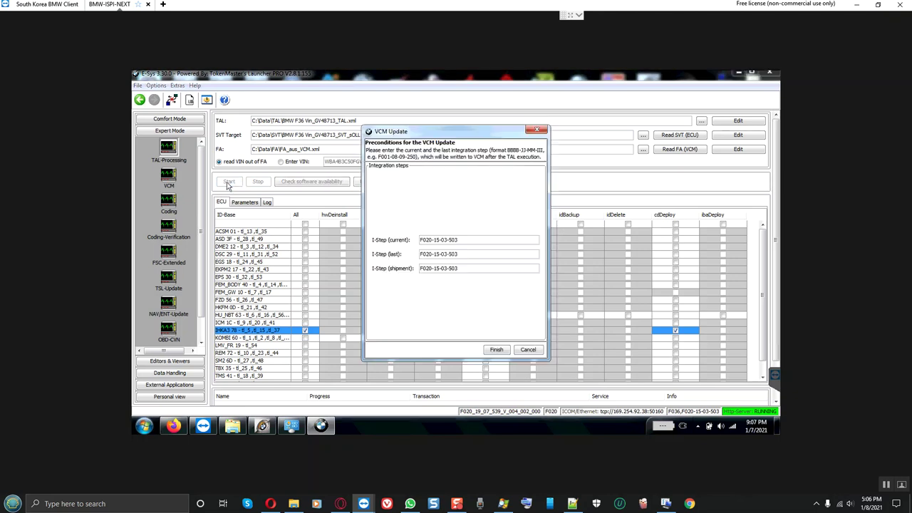
pyautogui.click(494, 351)
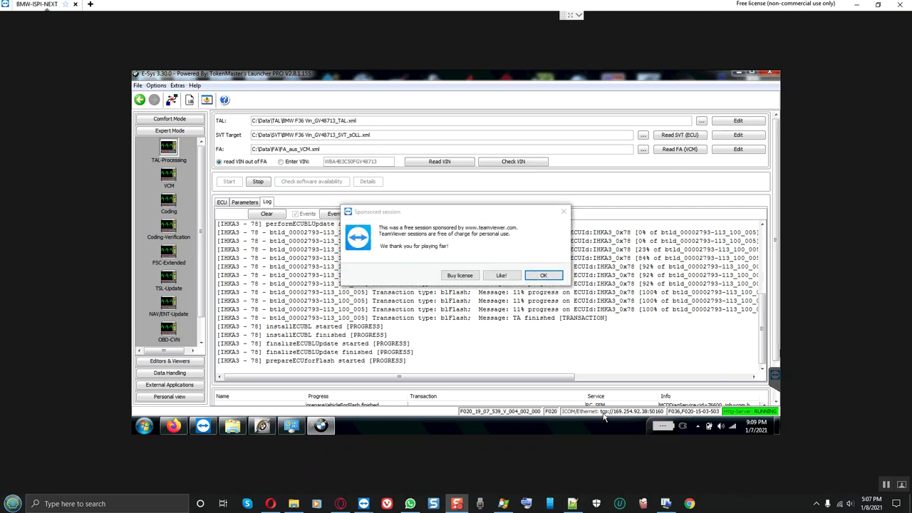
# Close the sponsored-session notice, follow the flashing progress, and acknowledge the end of the TAL execution
pyautogui.click(563, 211)
pyautogui.click(562, 212)
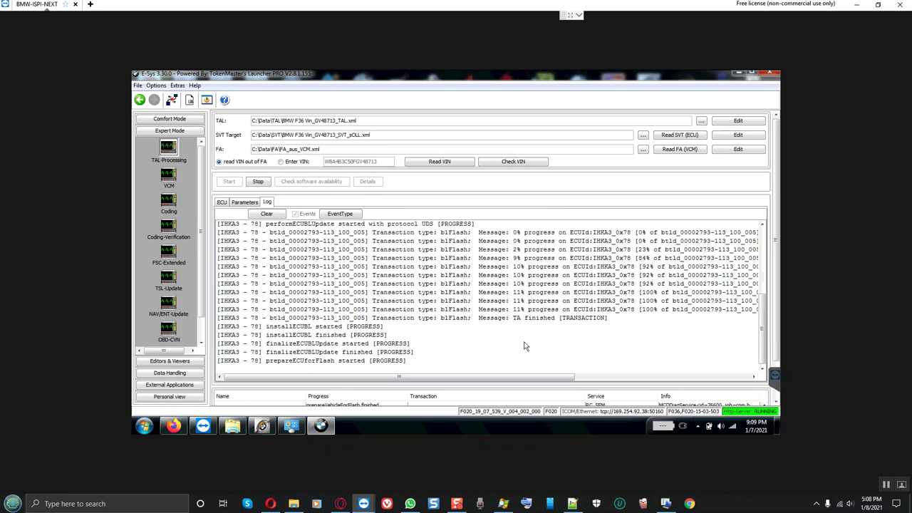
pyautogui.click(778, 401)
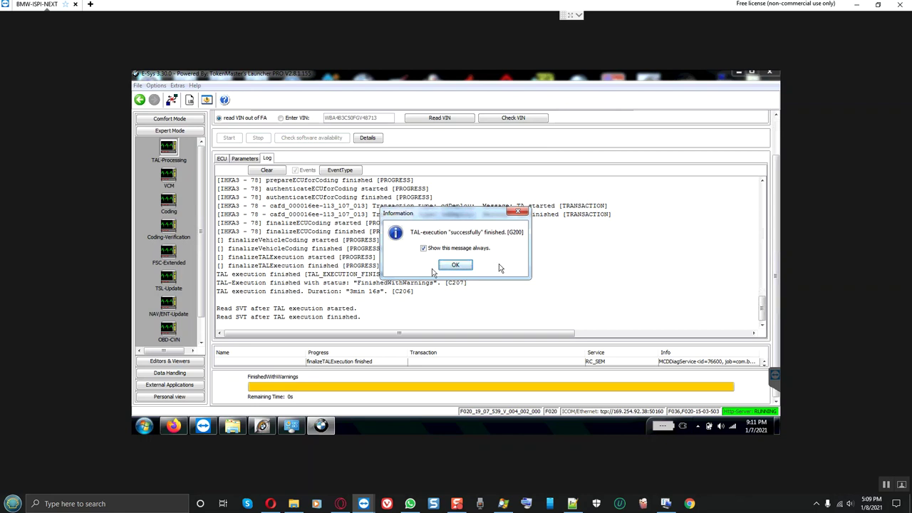
pyautogui.click(453, 267)
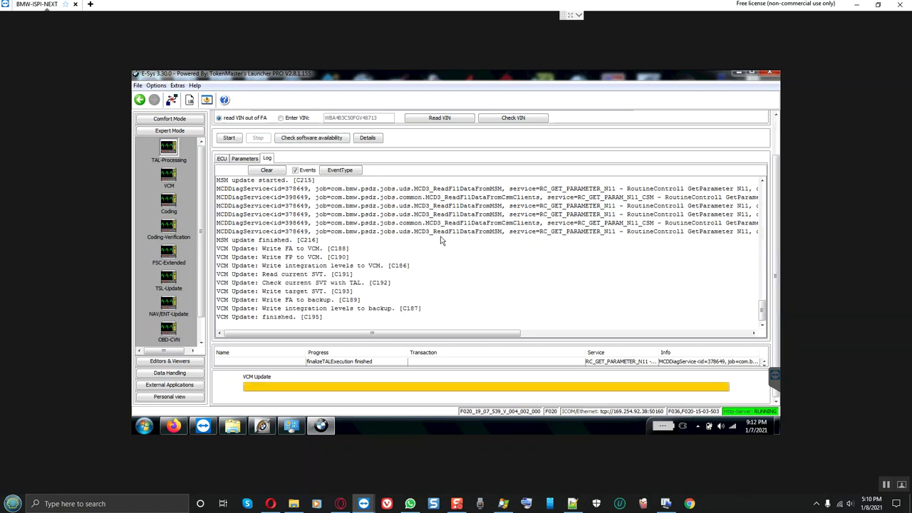
# Copy the entire TAL execution log into a new Notepad document, and clear the log in E-Sys before returning to the ECU list
pyautogui.hotkey('ctrl', 'a')
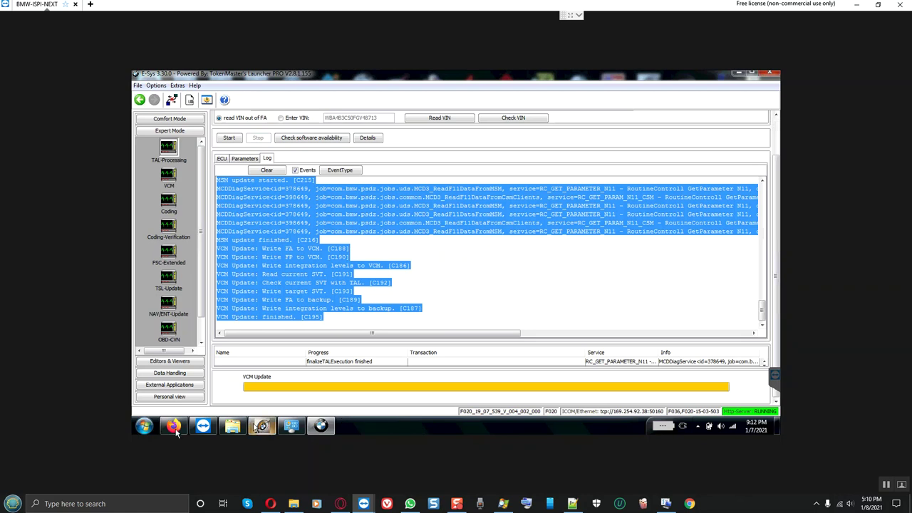
pyautogui.click(144, 426)
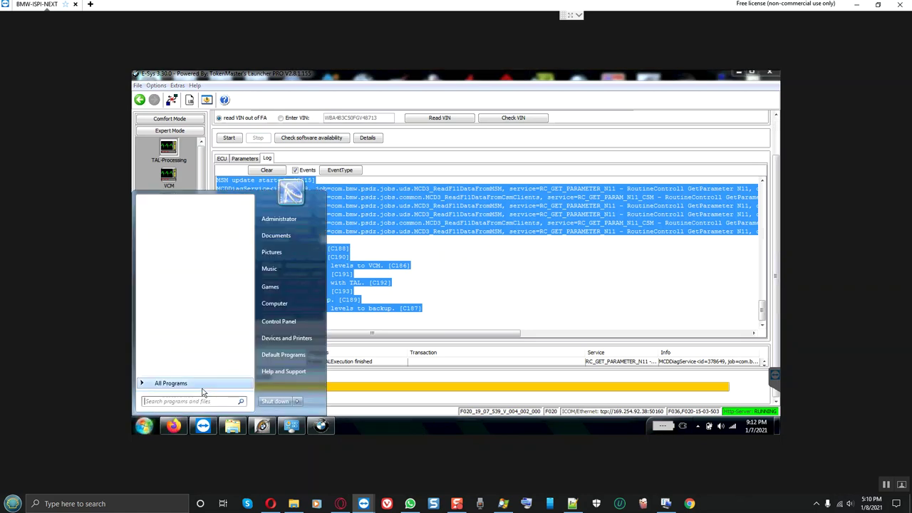
pyautogui.write('NOTE')
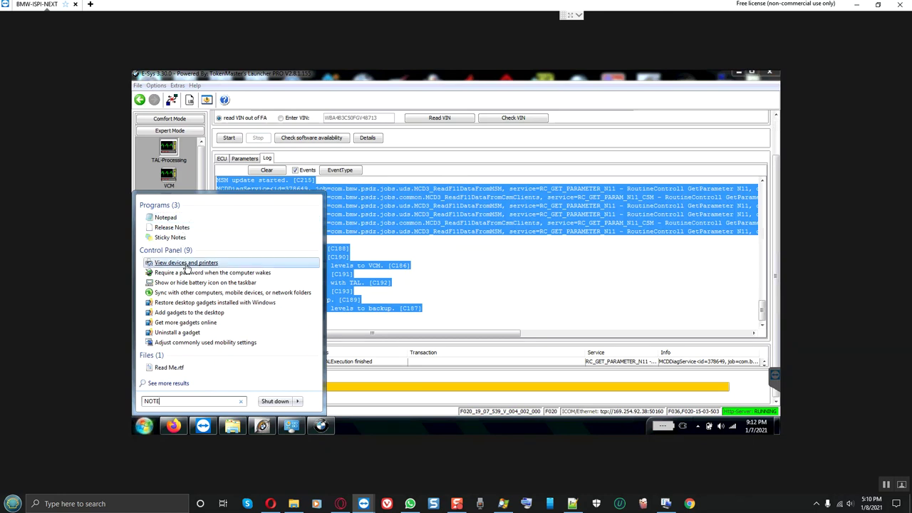
pyautogui.click(167, 220)
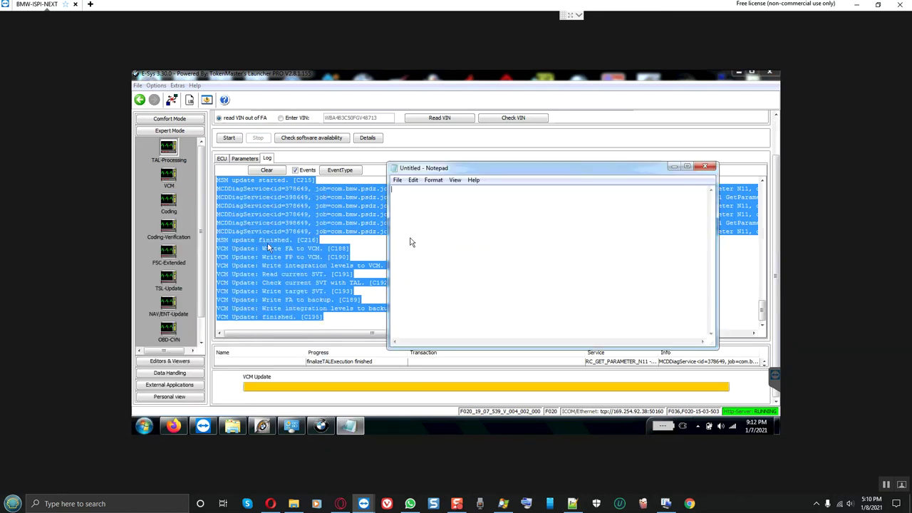
pyautogui.rightClick(508, 204)
pyautogui.click(530, 246)
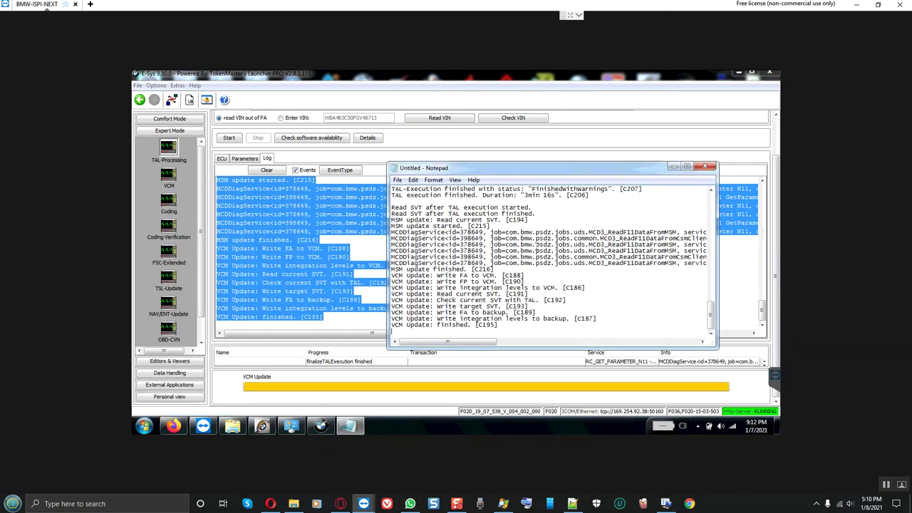
pyautogui.click(674, 166)
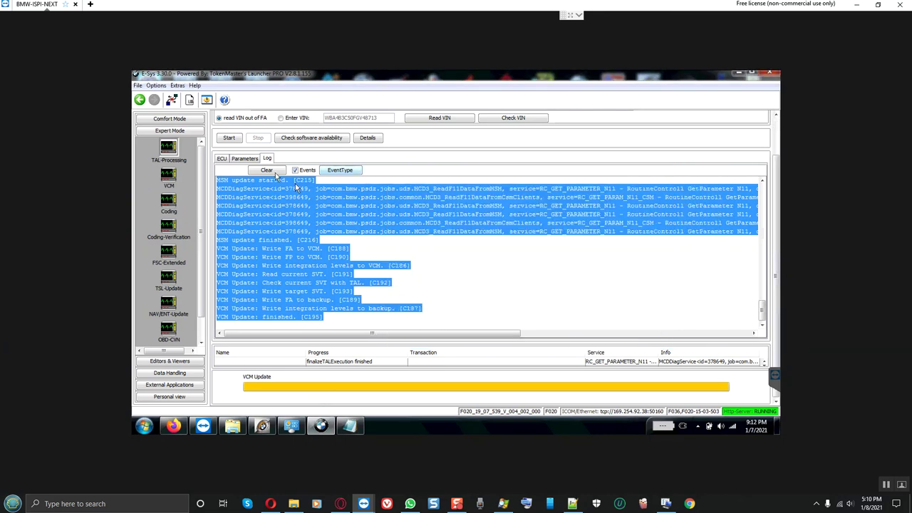
pyautogui.click(273, 172)
pyautogui.click(221, 160)
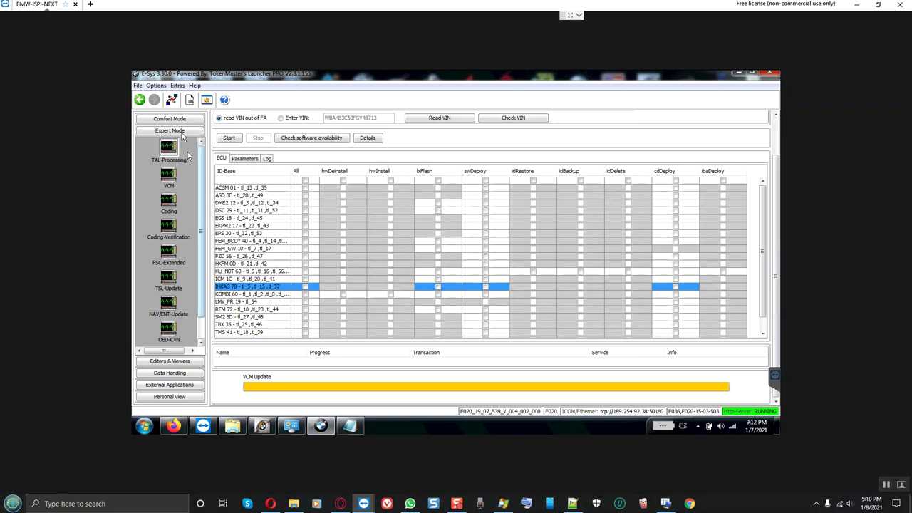
# In Comfort Mode's TAL-Calculating, locate IHKA3 [78] in the SVT tree and reread the actual SVT from the ECUs
pyautogui.click(169, 118)
pyautogui.click(169, 136)
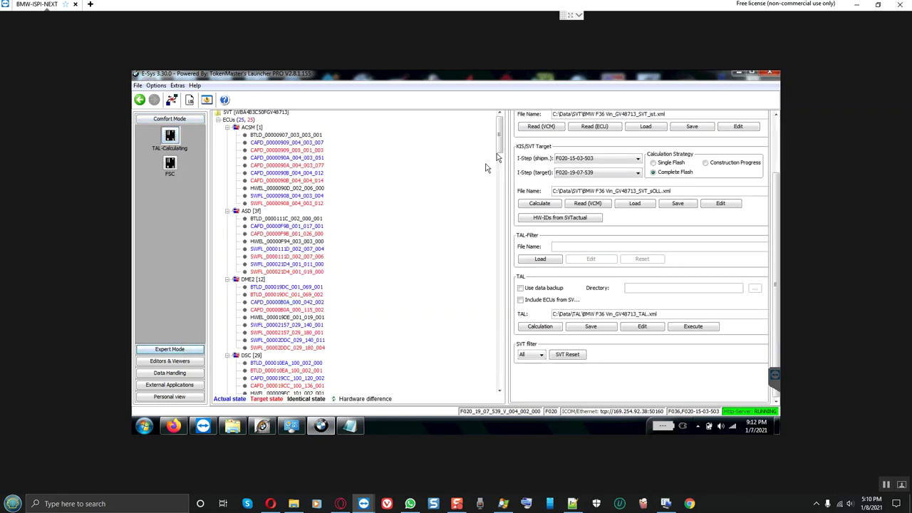
pyautogui.moveTo(500, 157); pyautogui.dragTo(432, 230)
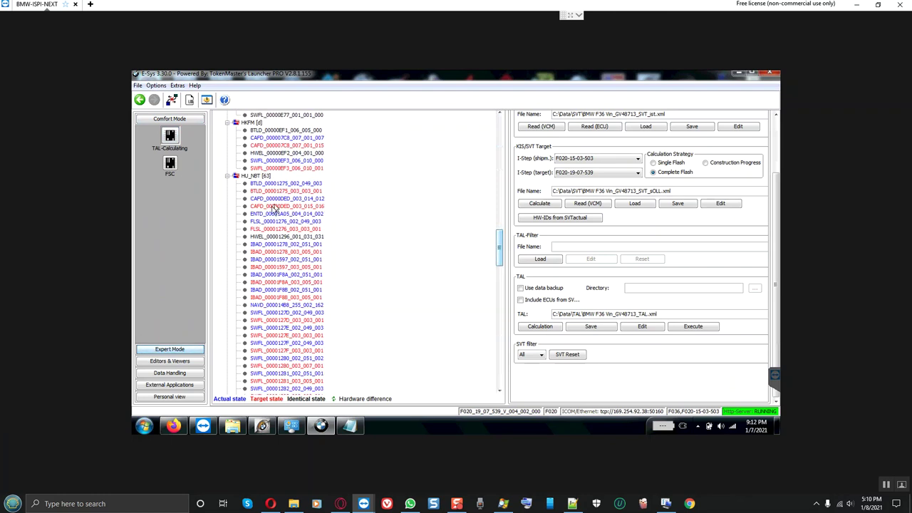
pyautogui.scroll(-15, 274, 216)
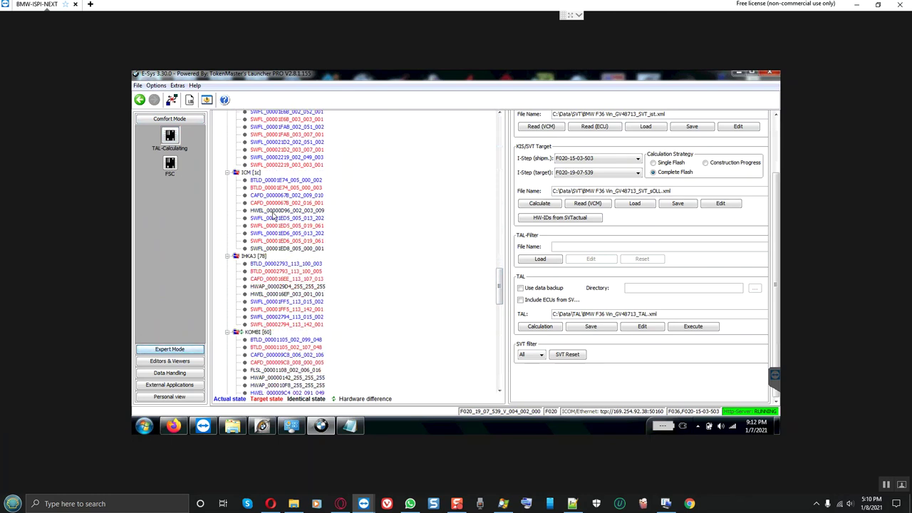
pyautogui.click(261, 256)
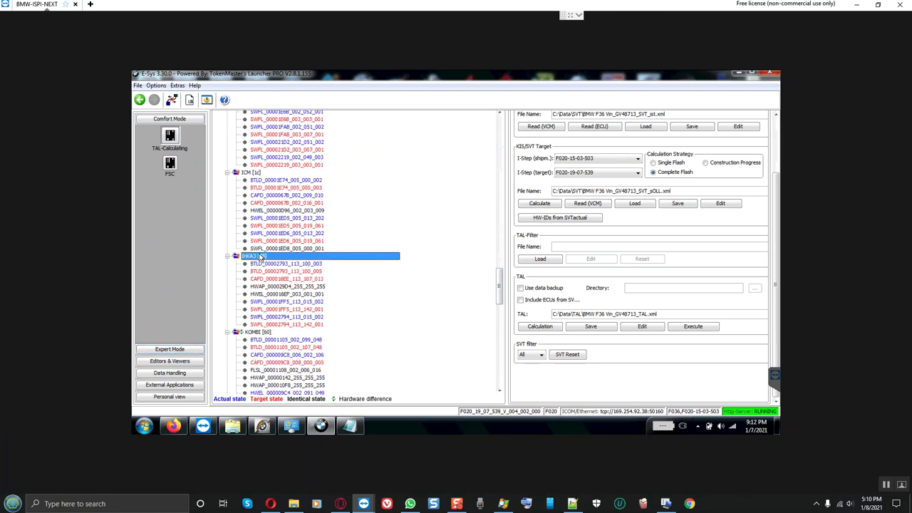
pyautogui.click(594, 127)
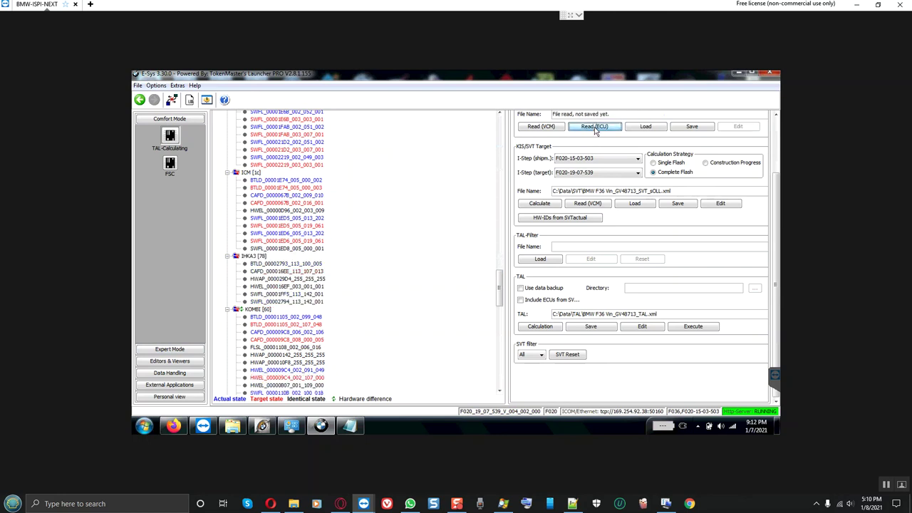
# Examine the reread SVT tree, comparing IHKA3 [78] with the actual and target states of ICM, KOMBI, SM2 and the modules between
pyautogui.click(261, 273)
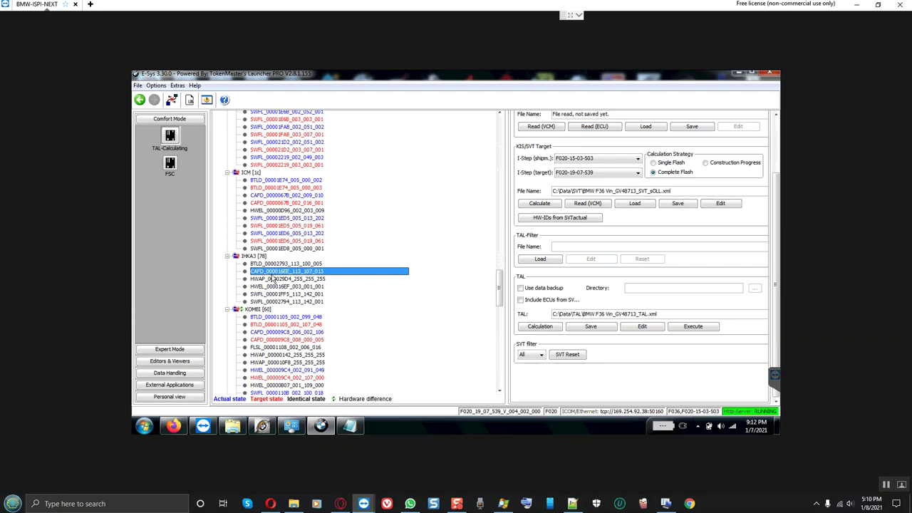
pyautogui.click(261, 256)
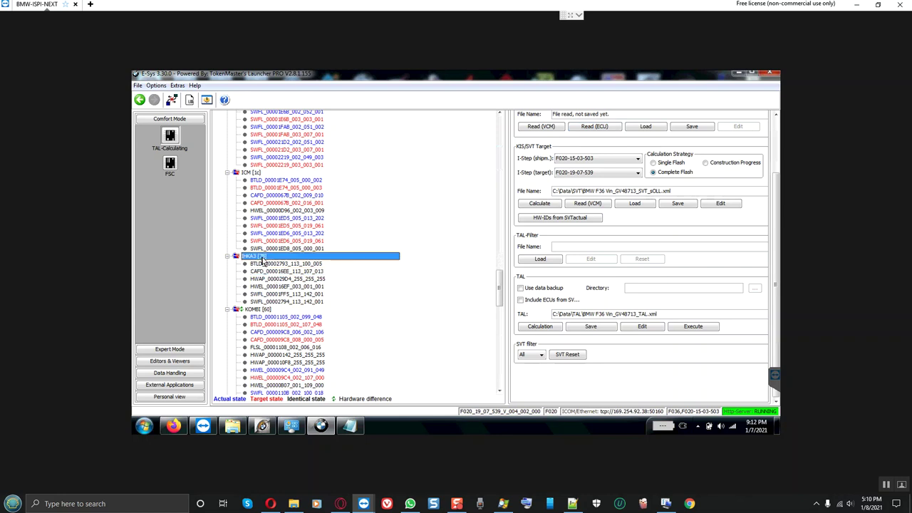
pyautogui.scroll(-1, 263, 258)
pyautogui.click(257, 151)
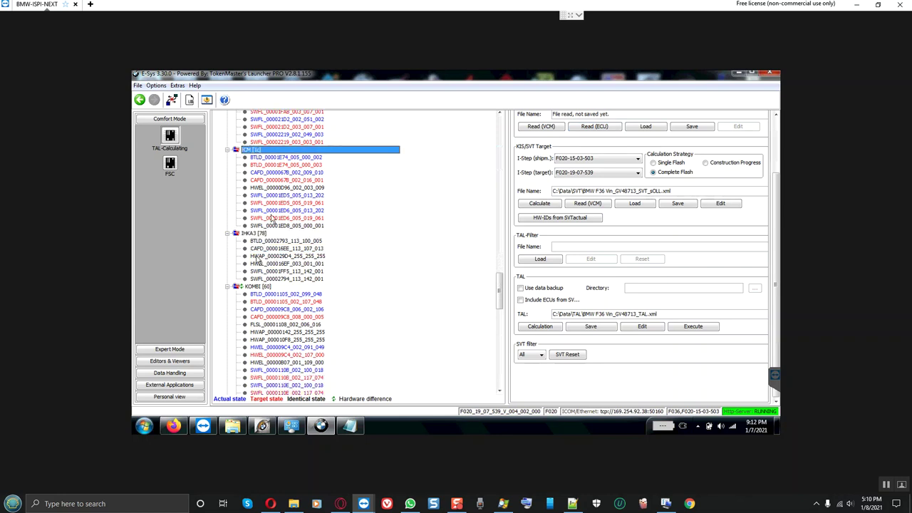
pyautogui.click(262, 287)
pyautogui.scroll(-3, 286, 274)
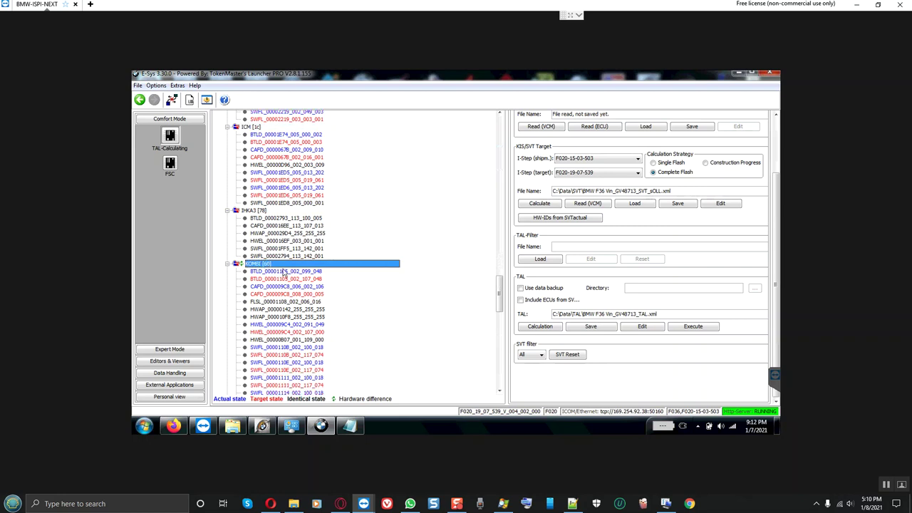
pyautogui.scroll(-7, 287, 273)
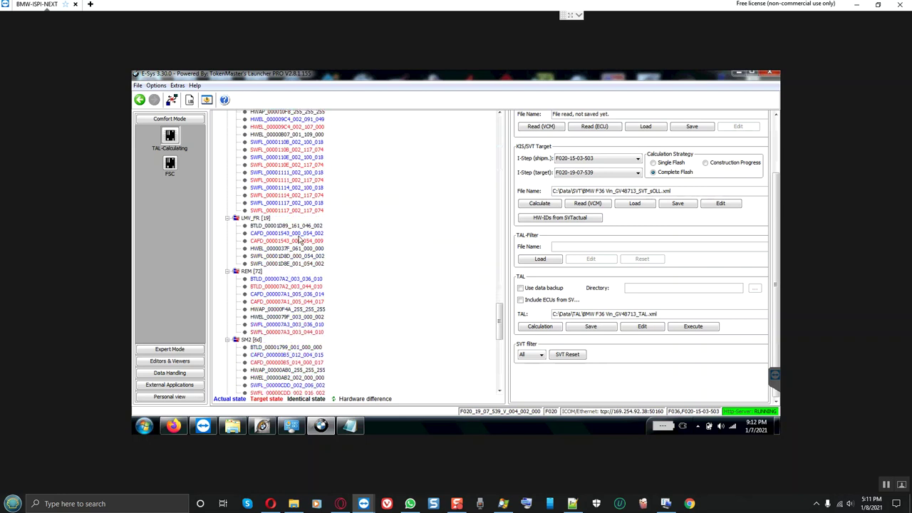
pyautogui.scroll(-2, 285, 233)
pyautogui.scroll(-3, 287, 233)
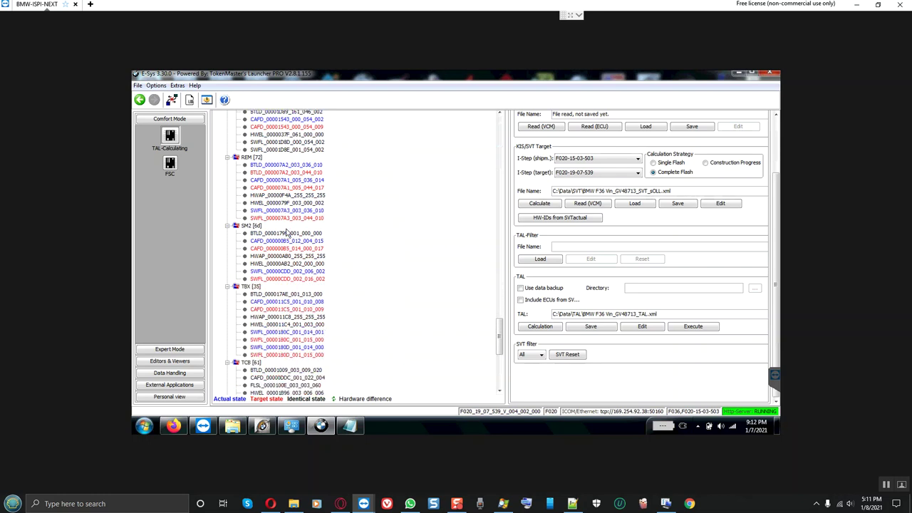
pyautogui.scroll(-2, 290, 233)
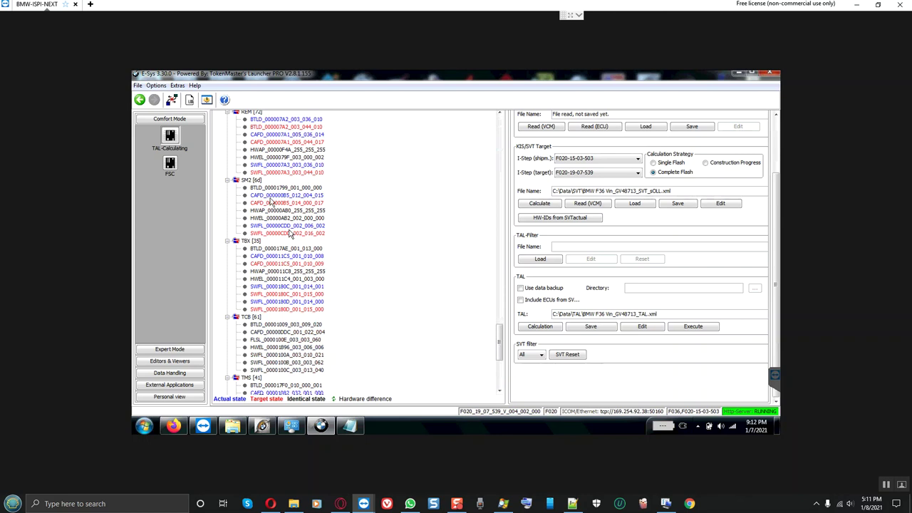
pyautogui.click(259, 182)
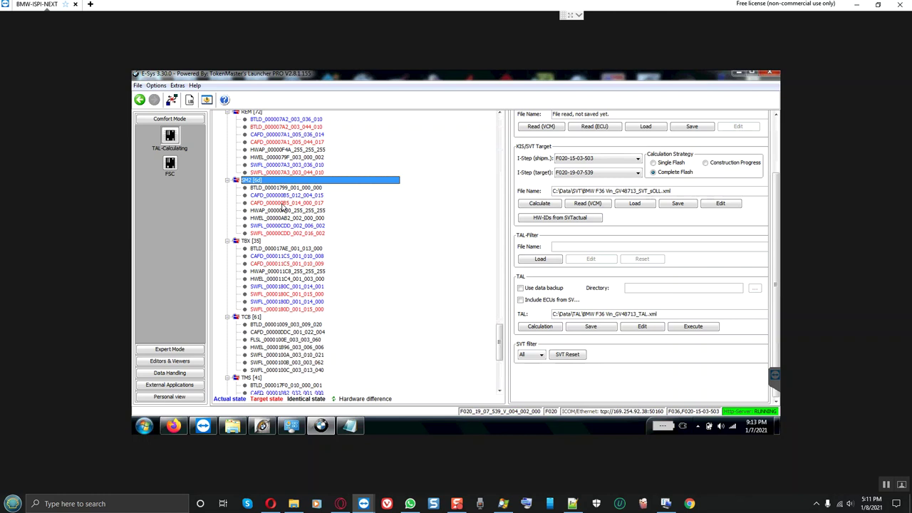
# Switch to Coding in Expert Mode, reread the actual SVT from the ECUs, and check the CAFD entry of IHKA3 [78]
pyautogui.click(175, 349)
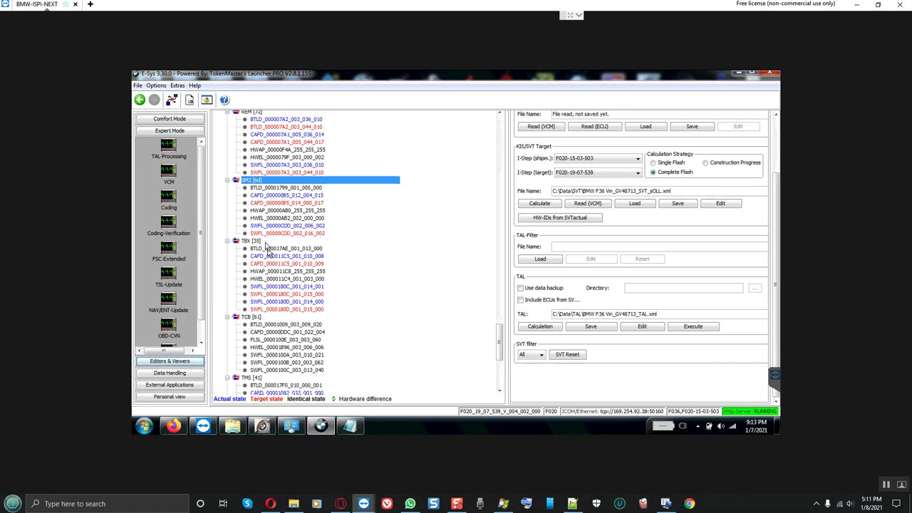
pyautogui.click(169, 205)
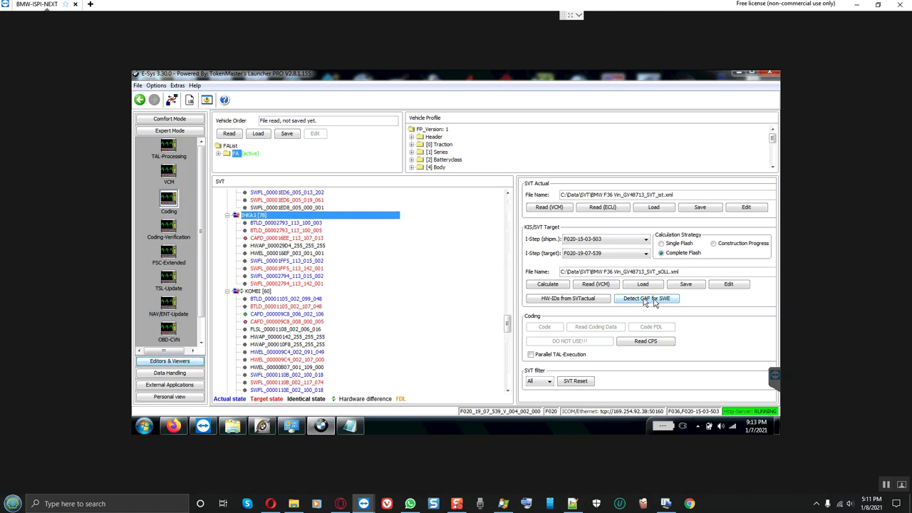
pyautogui.click(265, 291)
pyautogui.click(262, 254)
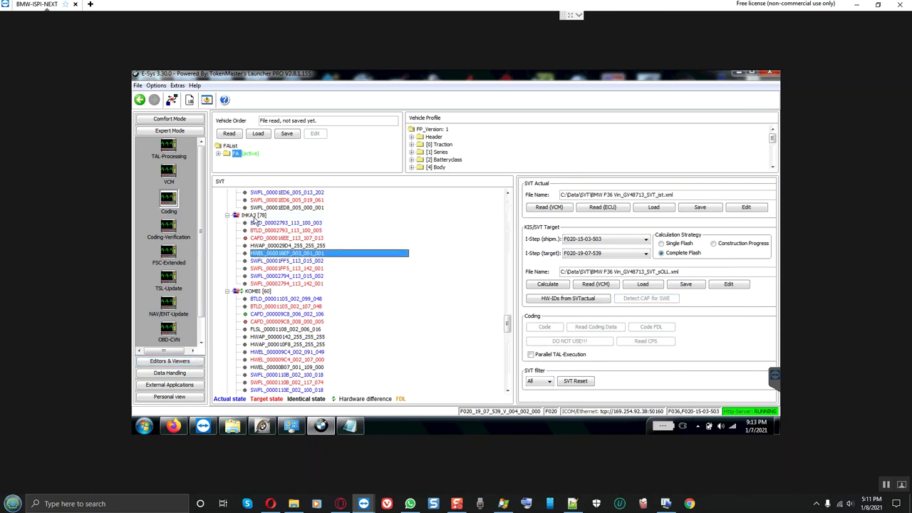
pyautogui.click(254, 216)
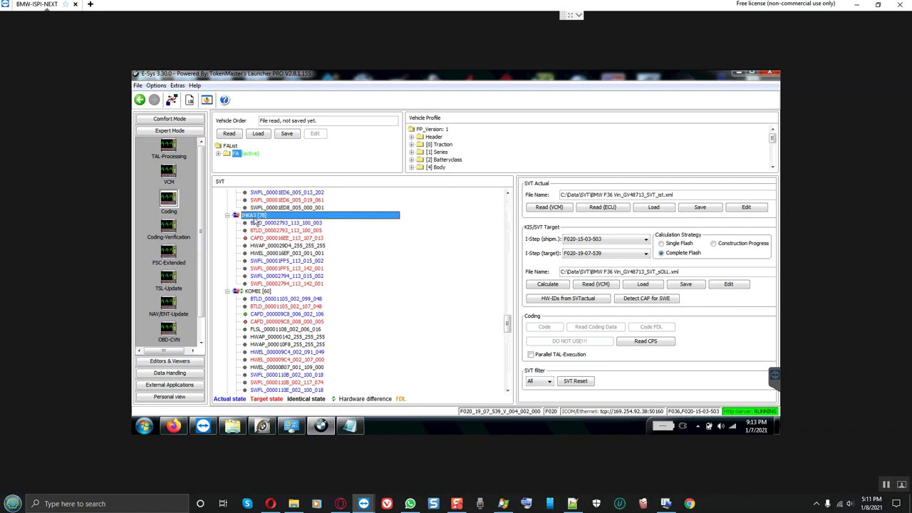
pyautogui.click(593, 207)
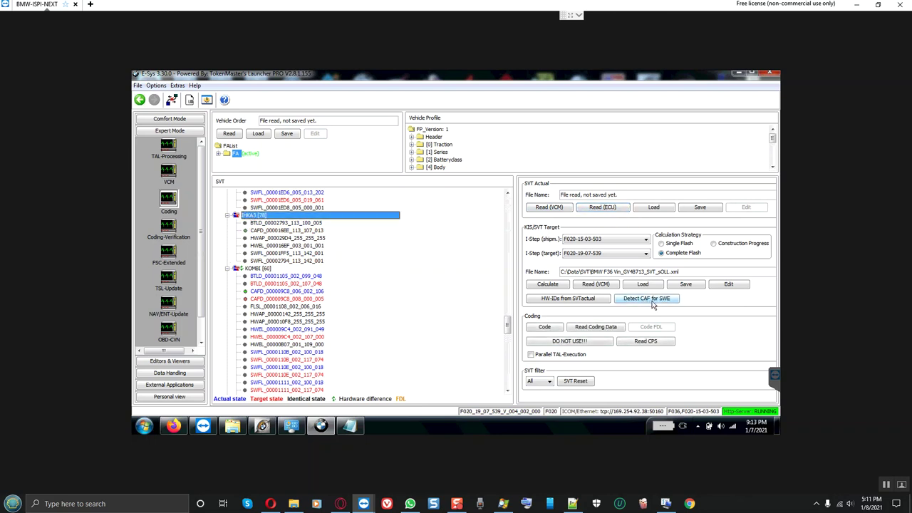
pyautogui.click(270, 230)
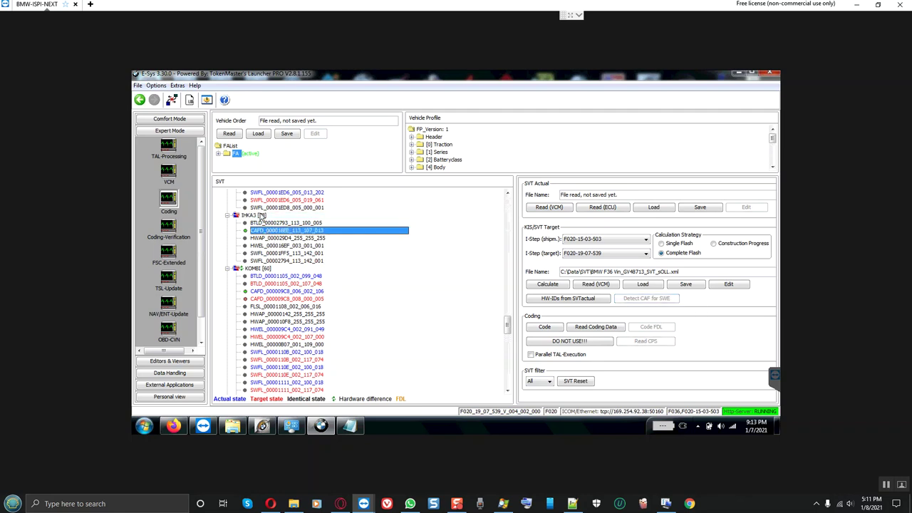
pyautogui.click(262, 215)
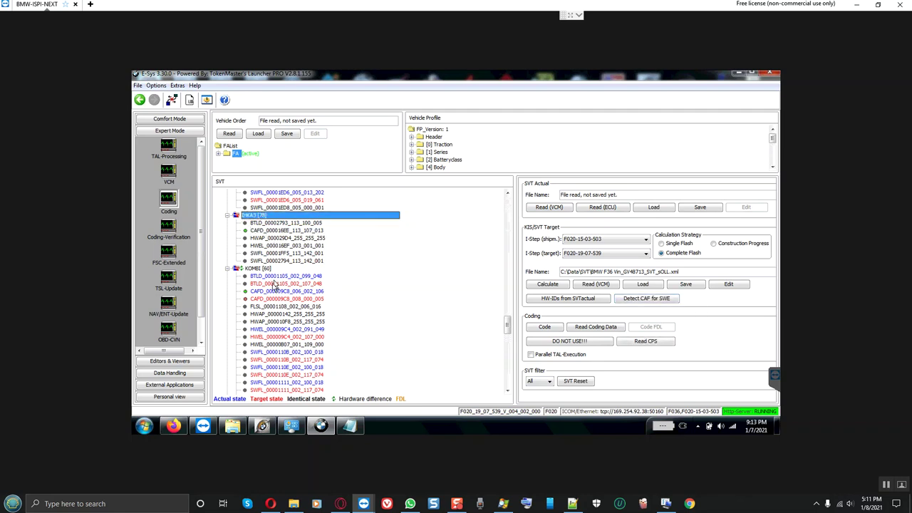
# Apply the hardware IDs from the actual SVT to the target SVT, and review the tree from ACSM to KOMBI [60]
pyautogui.scroll(-3, 275, 285)
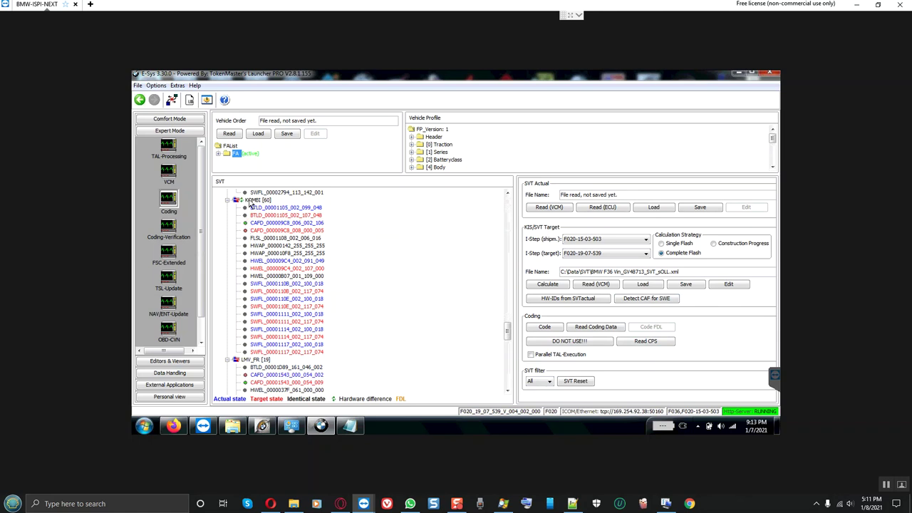
pyautogui.click(253, 201)
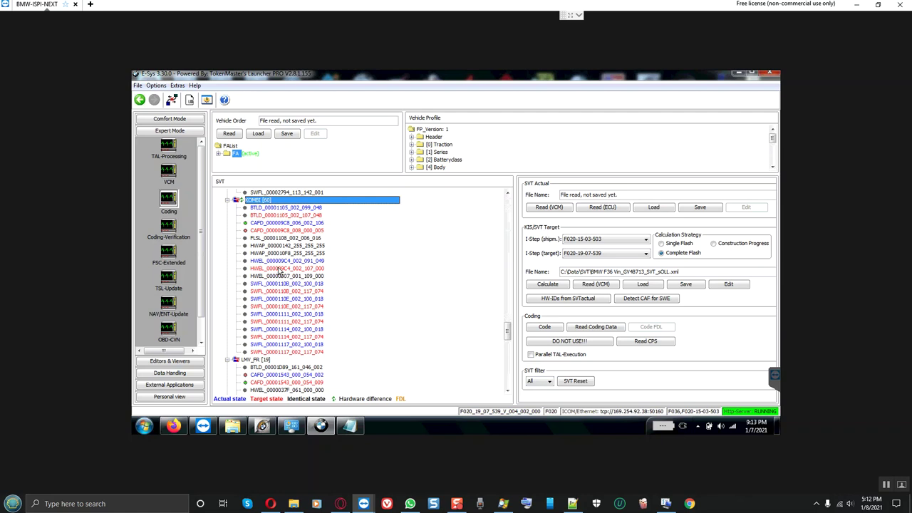
pyautogui.click(554, 298)
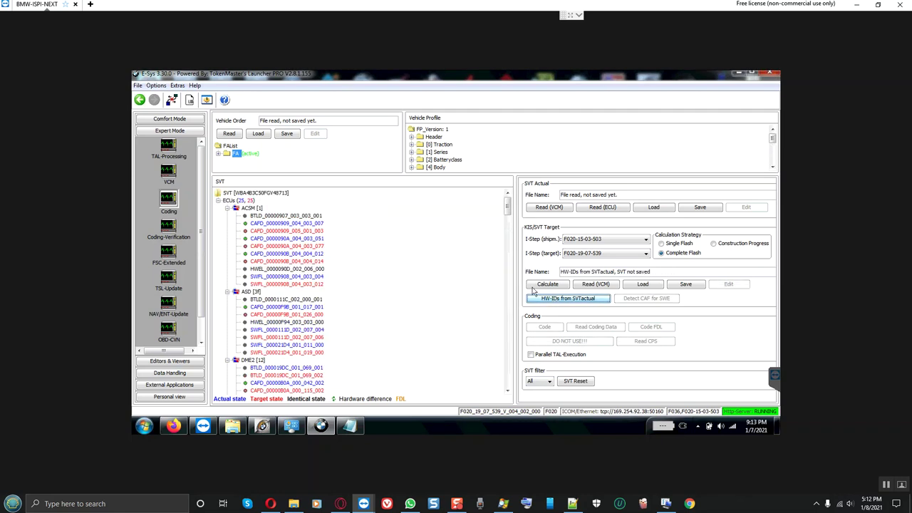
pyautogui.click(260, 216)
pyautogui.scroll(-10, 261, 224)
pyautogui.scroll(-3, 263, 226)
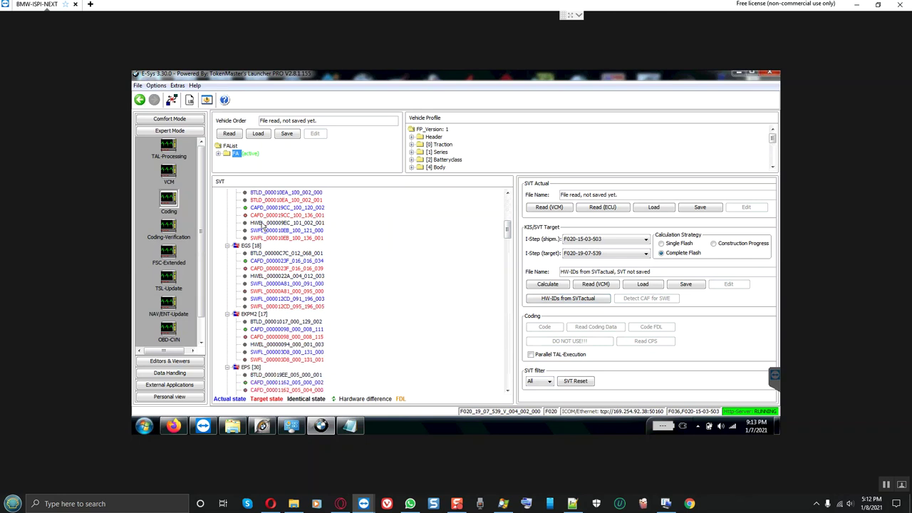
pyautogui.scroll(-5, 288, 245)
pyautogui.scroll(-4, 287, 246)
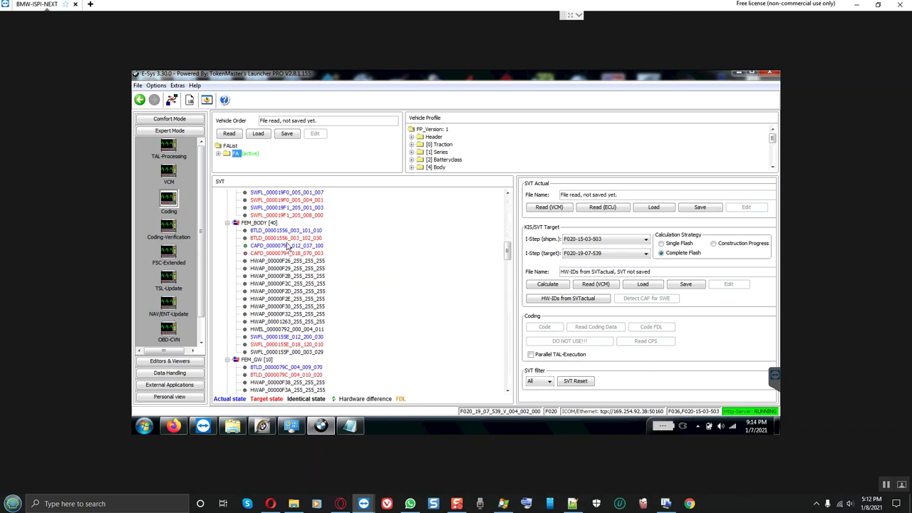
pyautogui.scroll(-8, 287, 246)
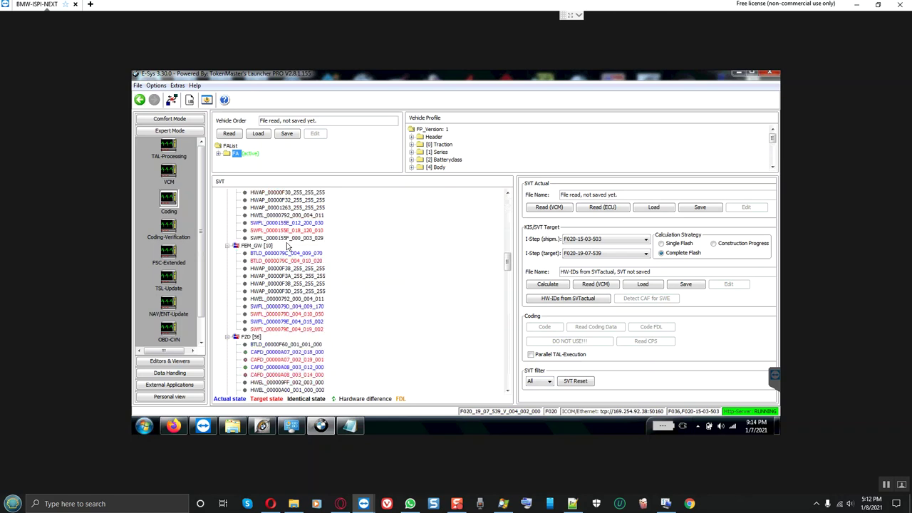
pyautogui.scroll(-1, 287, 246)
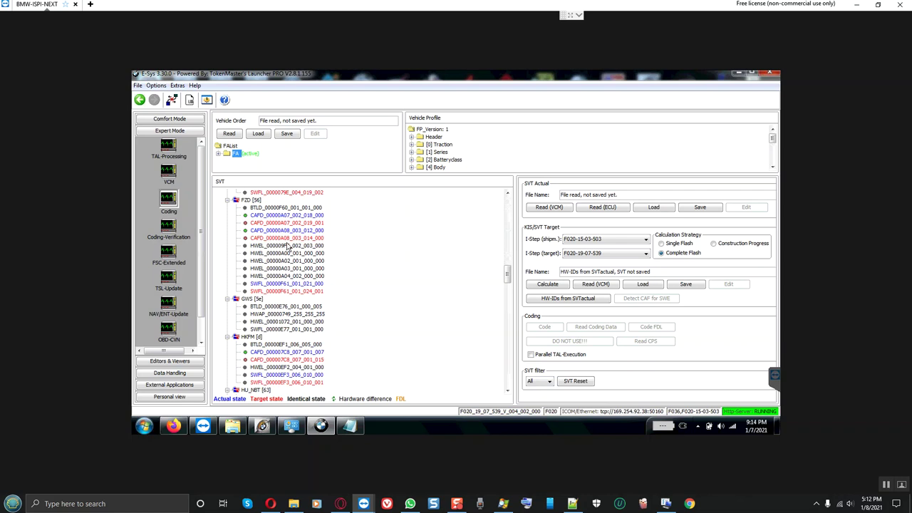
pyautogui.scroll(-15, 287, 245)
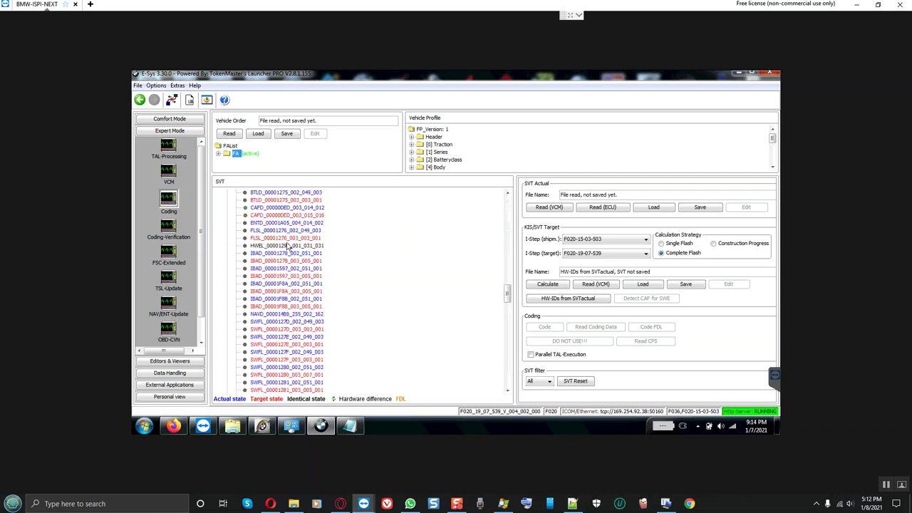
pyautogui.scroll(-7, 287, 246)
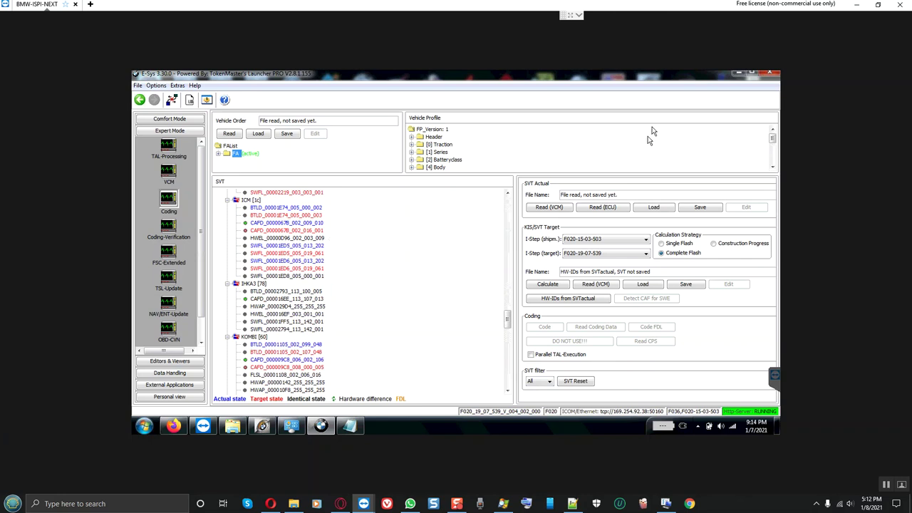
# Switch to ITool Radar, release the reserved bmw-vci@ICOM interface, and minimize both ITool Radar and E-Sys
pyautogui.click(262, 427)
pyautogui.click(434, 172)
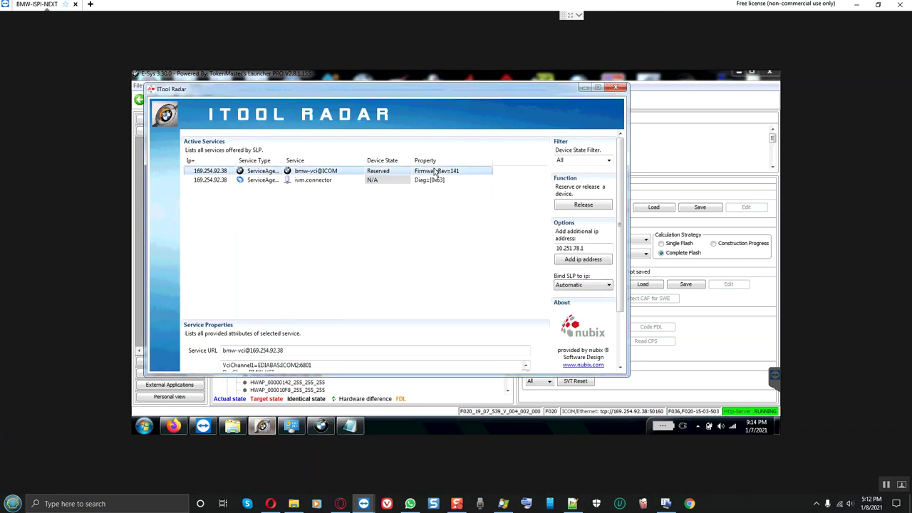
pyautogui.click(575, 206)
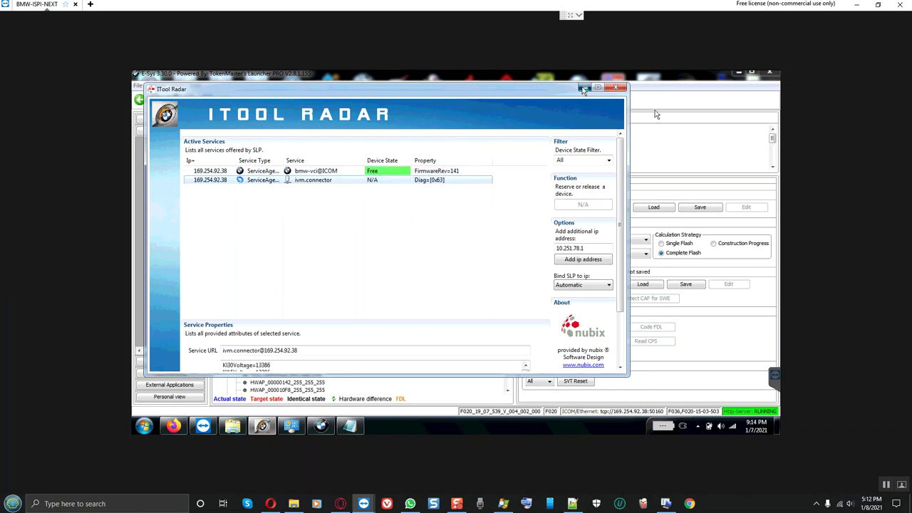
pyautogui.click(585, 87)
pyautogui.click(738, 73)
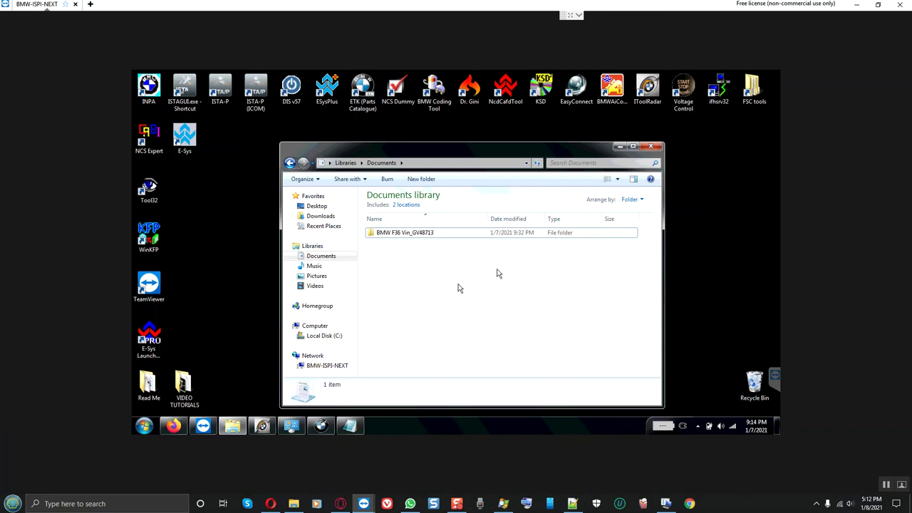
# Launch ISTA+ from its ISTAGUI.exe desktop shortcut and bring its window to the front at full size
pyautogui.rightClick(192, 97)
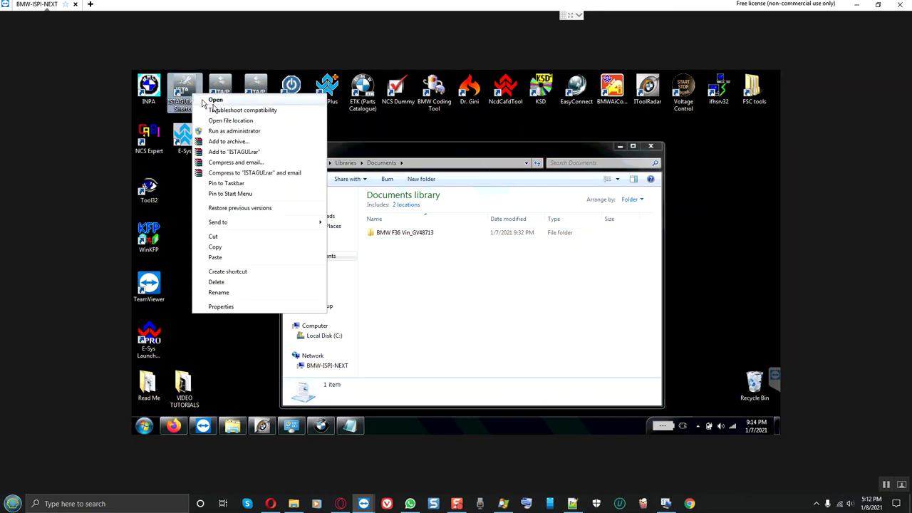
pyautogui.click(215, 102)
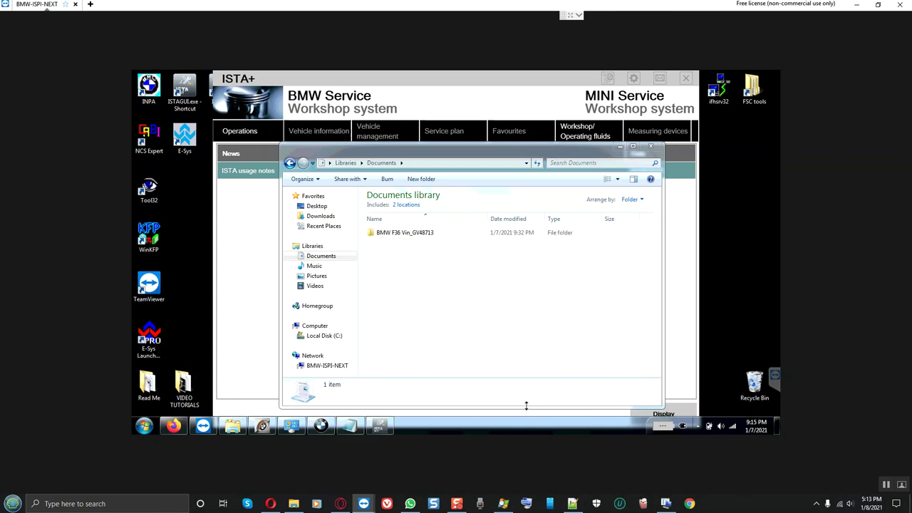
pyautogui.click(466, 84)
pyautogui.doubleClick(397, 77)
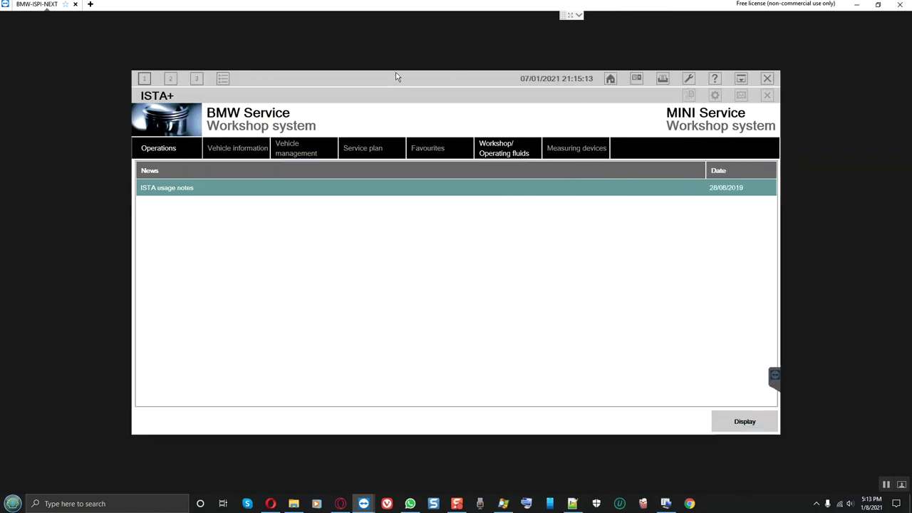
# Connect ISTA+ to the vehicle through its diagnostic interface
pyautogui.click(636, 78)
pyautogui.click(505, 152)
pyautogui.click(645, 421)
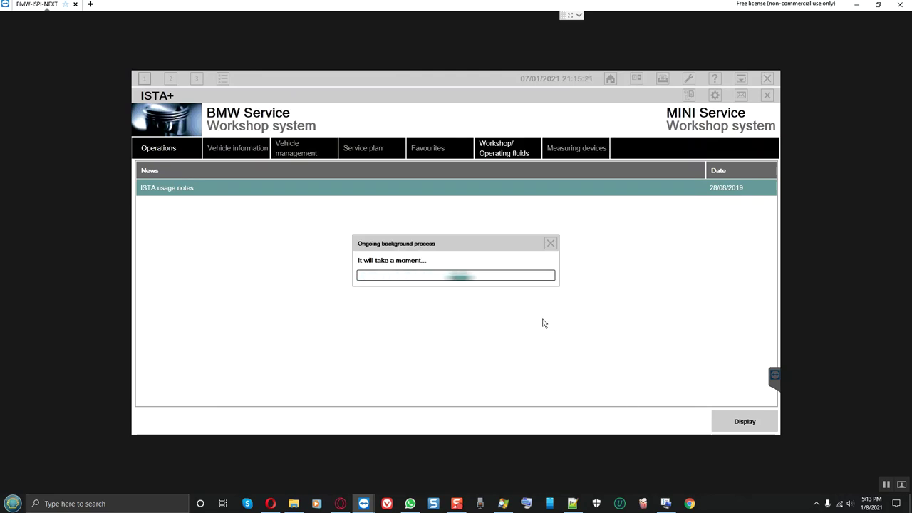
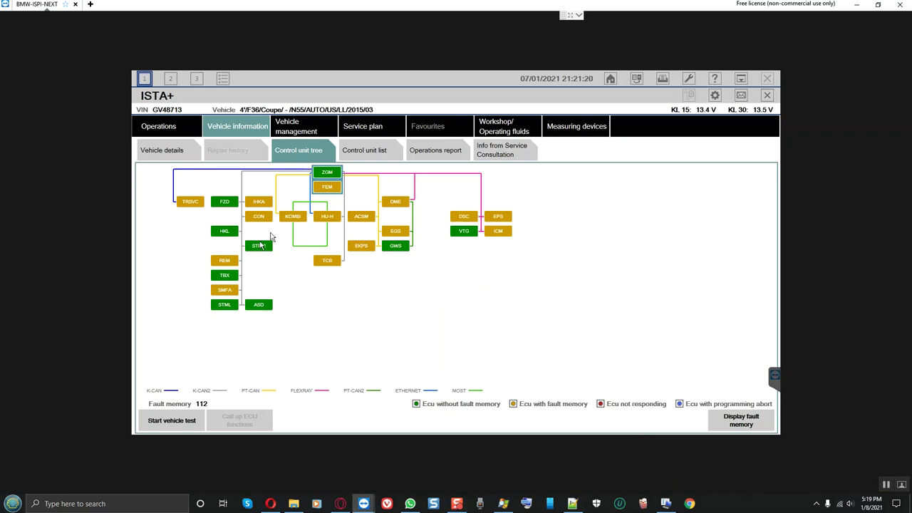
# Inspect the IHKA control unit in the control unit tree and select fault 8041BA in the fault memory list
pyautogui.click(259, 203)
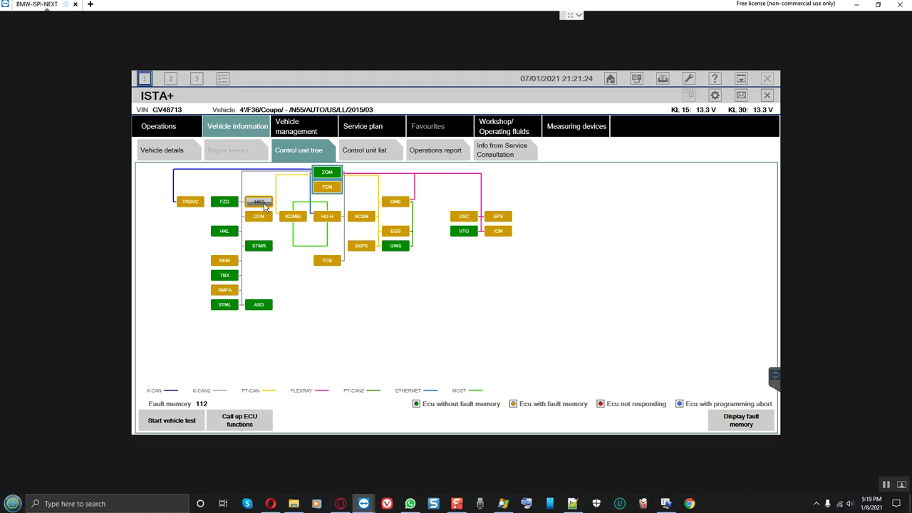
pyautogui.moveTo(264, 205)
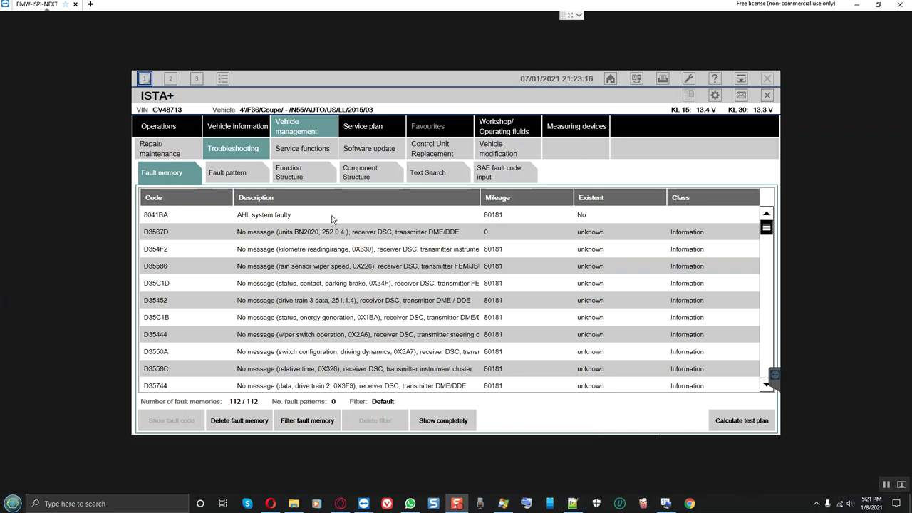
pyautogui.click(317, 215)
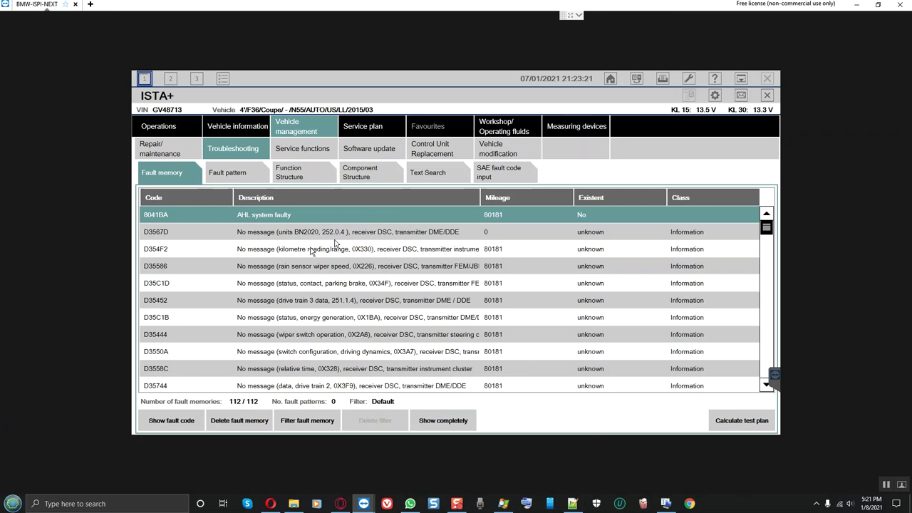
# Review the fault memory list and select fault 021200 (DME: Transport mode active)
pyautogui.scroll(-5, 361, 266)
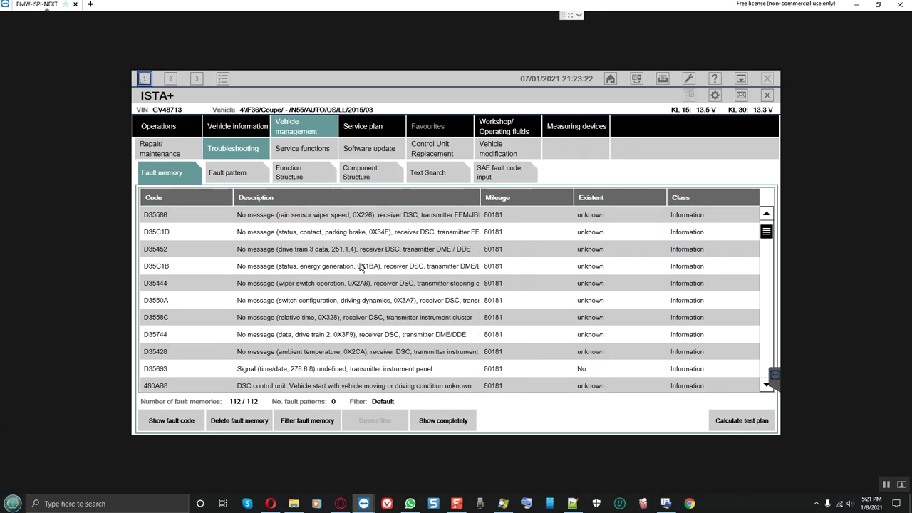
pyautogui.scroll(-1, 361, 266)
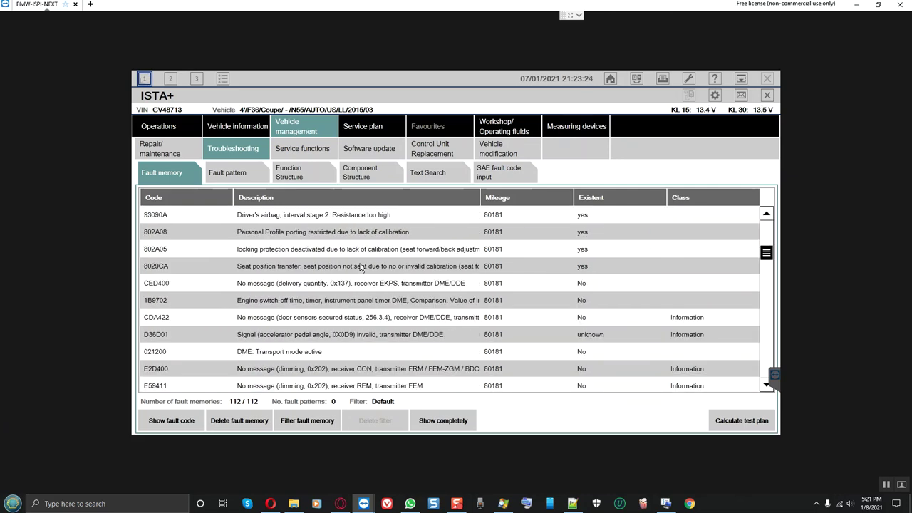
pyautogui.click(326, 352)
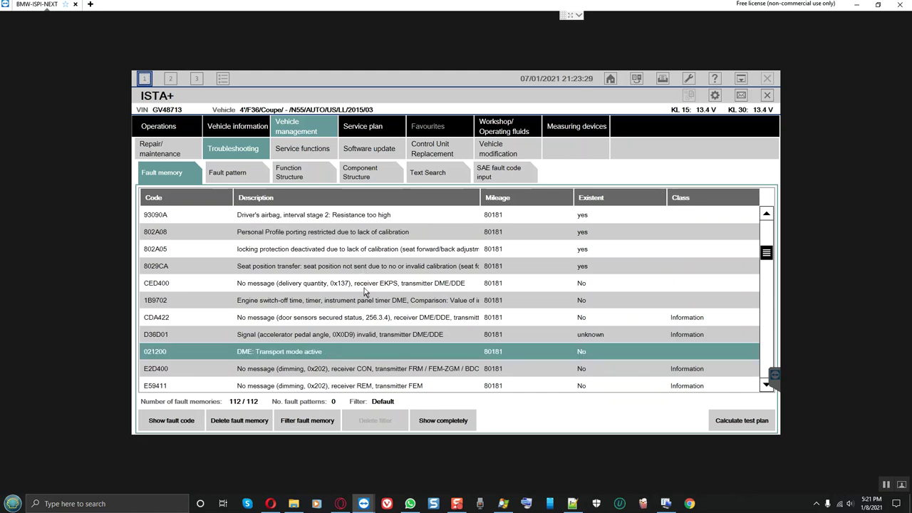
pyautogui.scroll(-1, 365, 291)
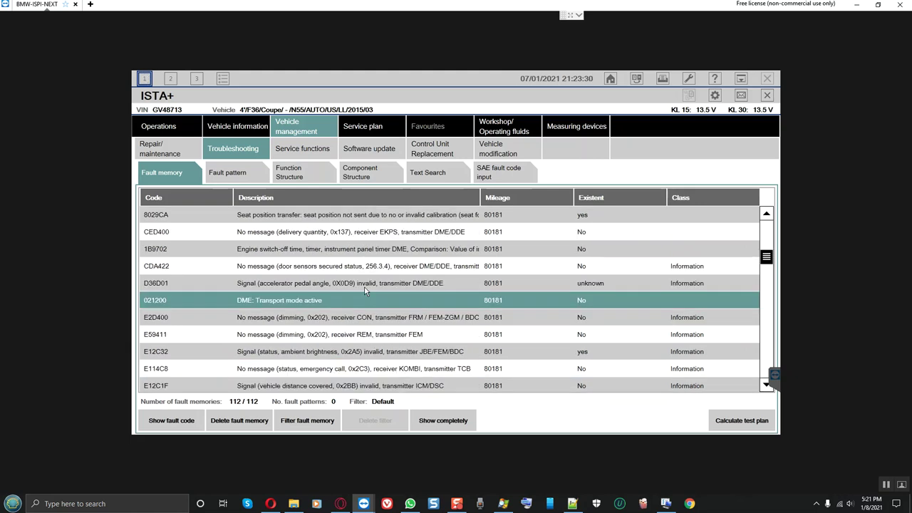
pyautogui.scroll(-2, 365, 292)
pyautogui.scroll(-2, 365, 291)
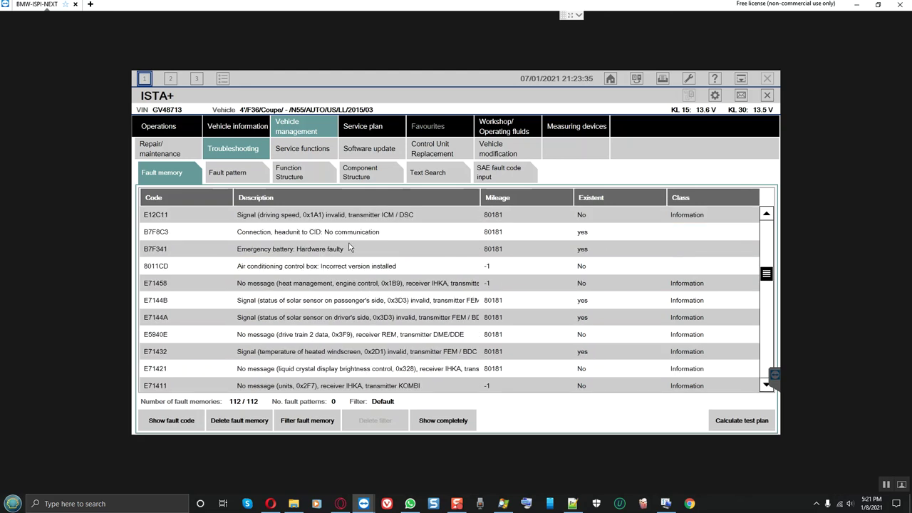
# Examine head unit fault B7F8C3 and emergency battery fault B7F341 among the neighbouring fault memory entries
pyautogui.click(299, 237)
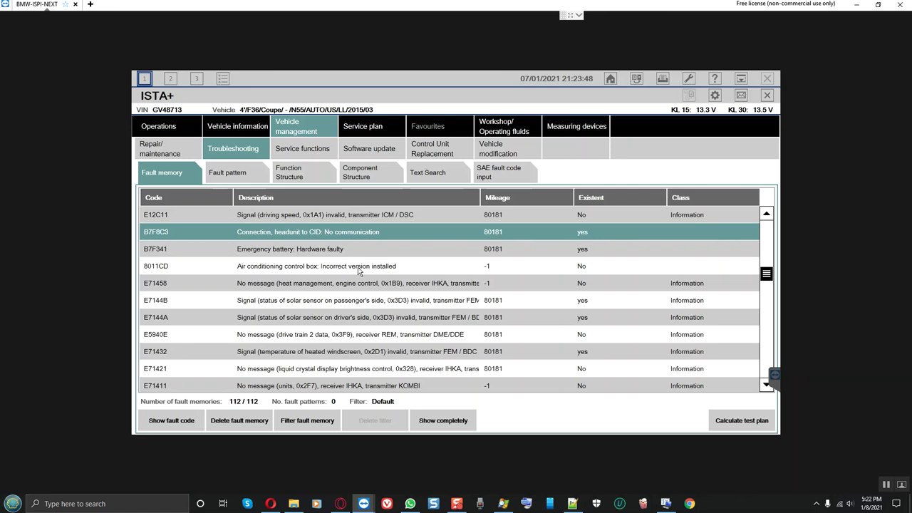
pyautogui.click(317, 254)
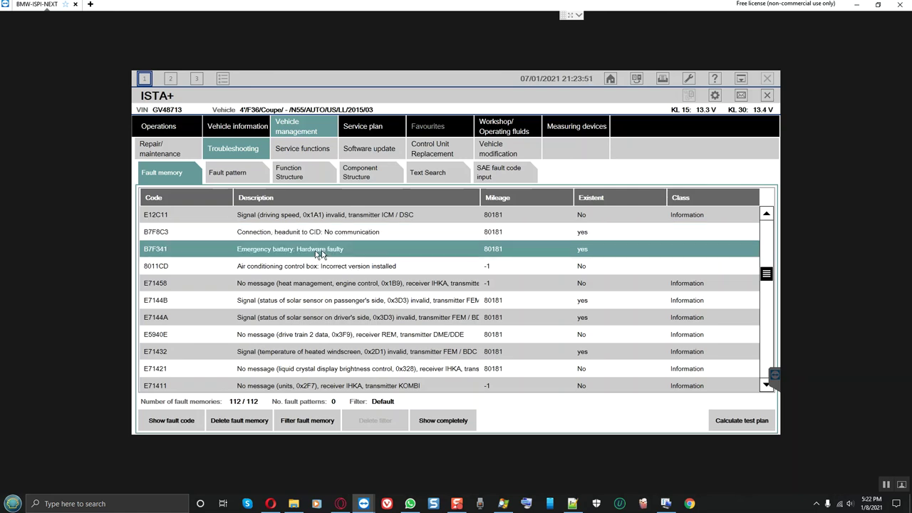
pyautogui.scroll(2, 317, 258)
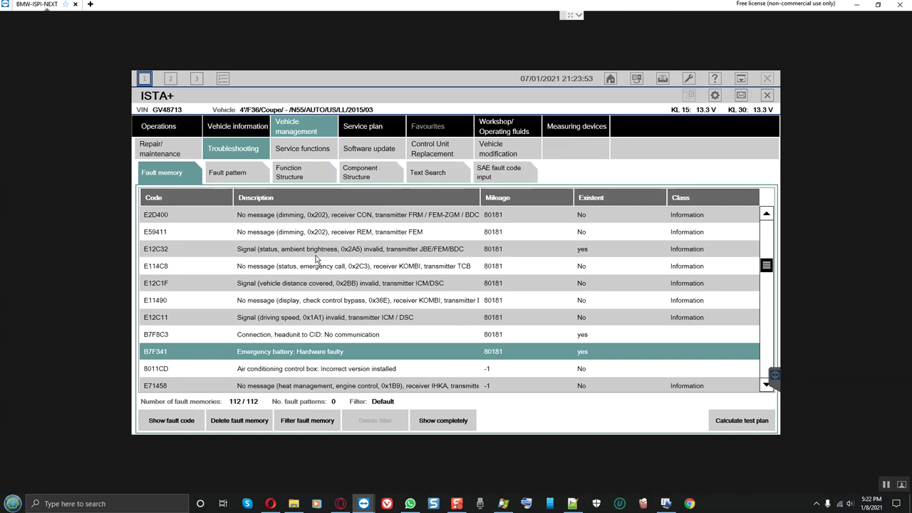
pyautogui.scroll(-4, 317, 258)
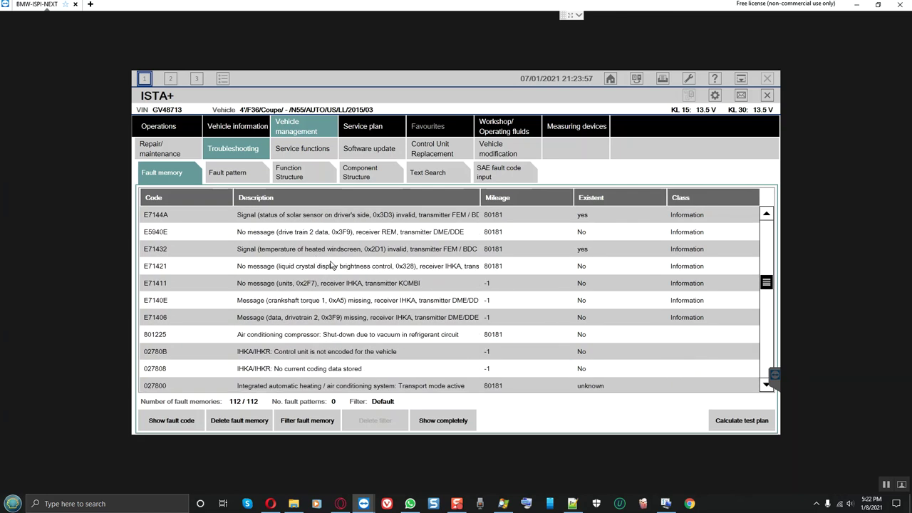
# Examine IHKA/IHKR coding faults 027808 and 02780B, and review the remaining fault memory entries
pyautogui.scroll(-1, 330, 265)
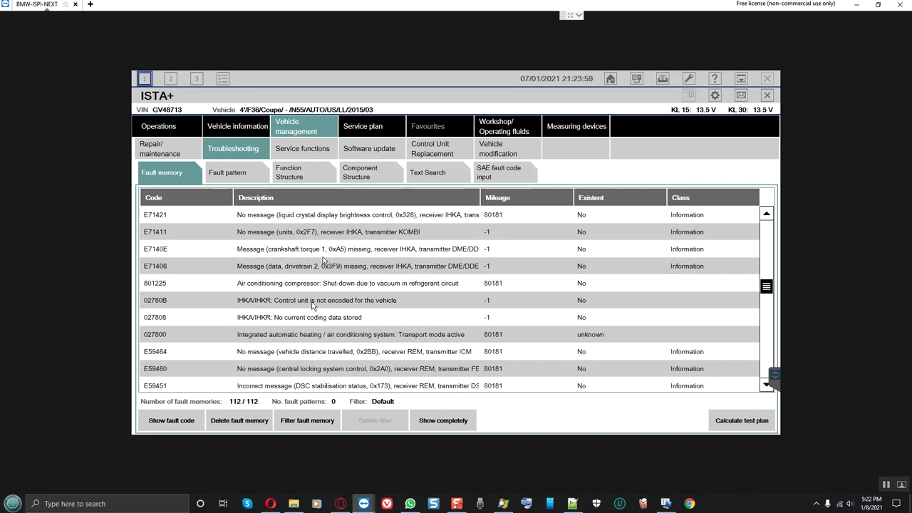
pyautogui.click(298, 319)
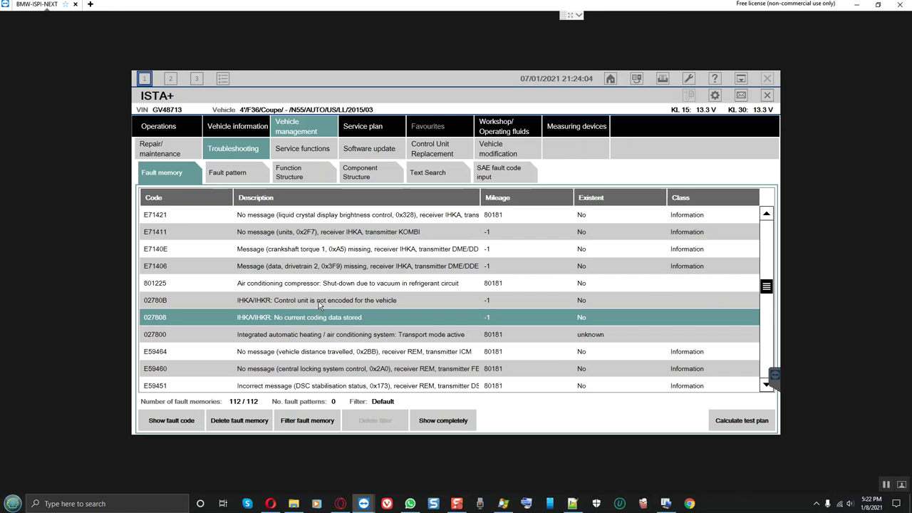
pyautogui.click(319, 301)
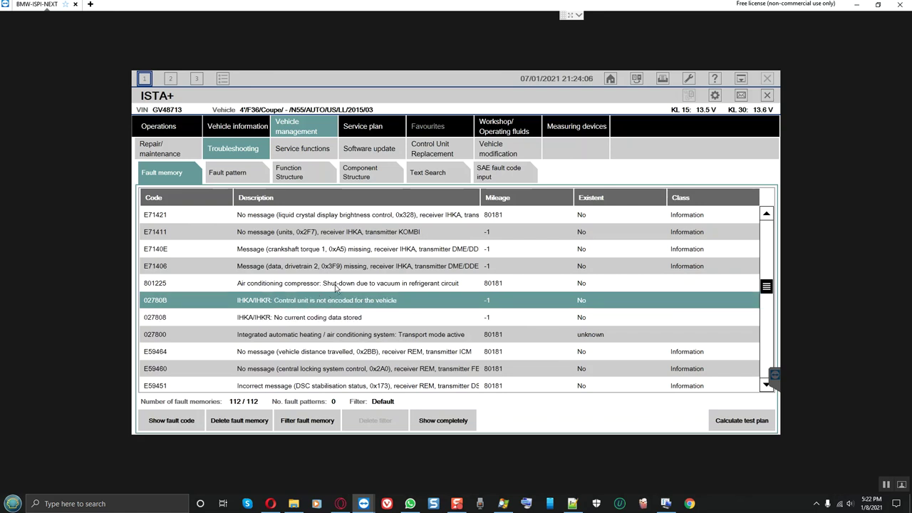
pyautogui.scroll(-2, 349, 289)
pyautogui.scroll(-6, 348, 289)
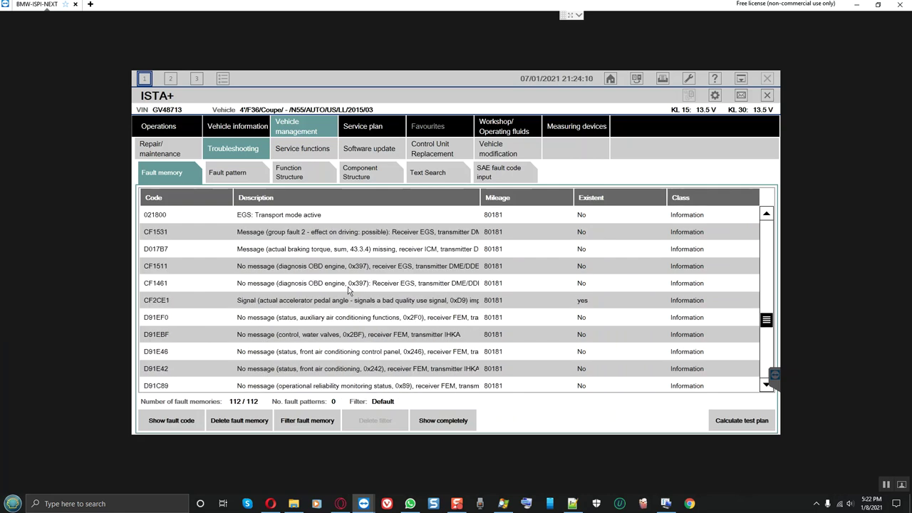
pyautogui.scroll(1, 347, 286)
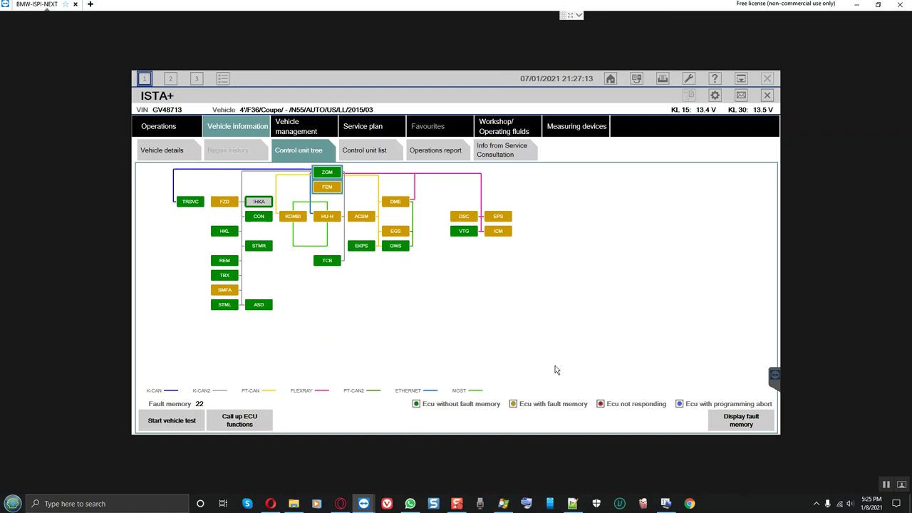
# Display the fault memory from the control unit tree and examine central sensor faults 930A74 and 930A67 and airbag faults 930910 and 93090A
pyautogui.click(733, 421)
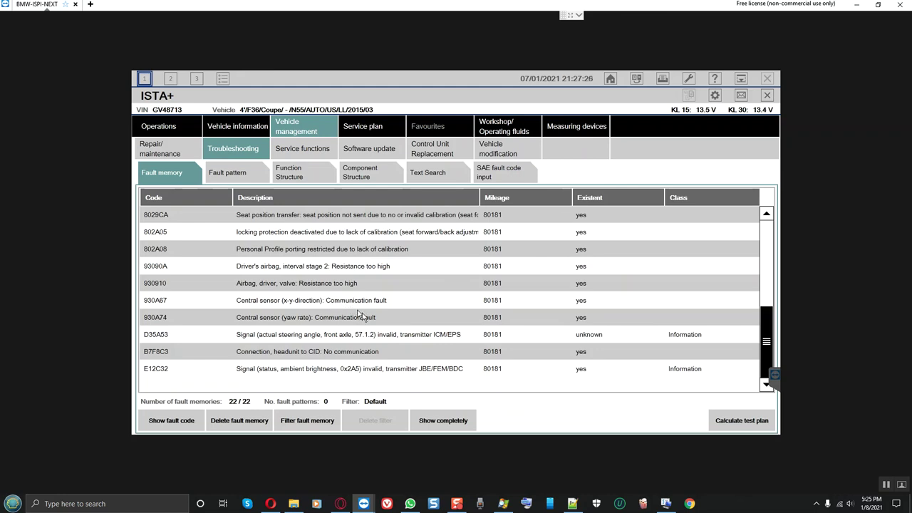
pyautogui.click(282, 320)
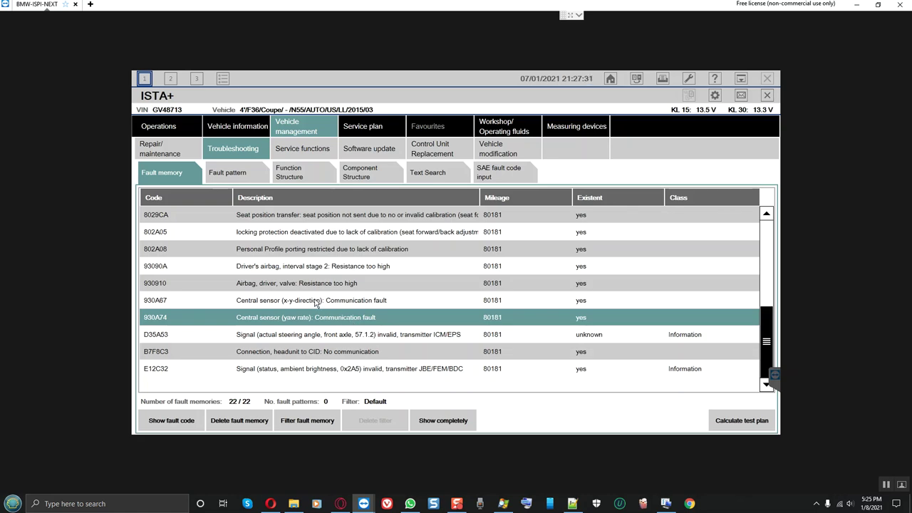
pyautogui.click(337, 304)
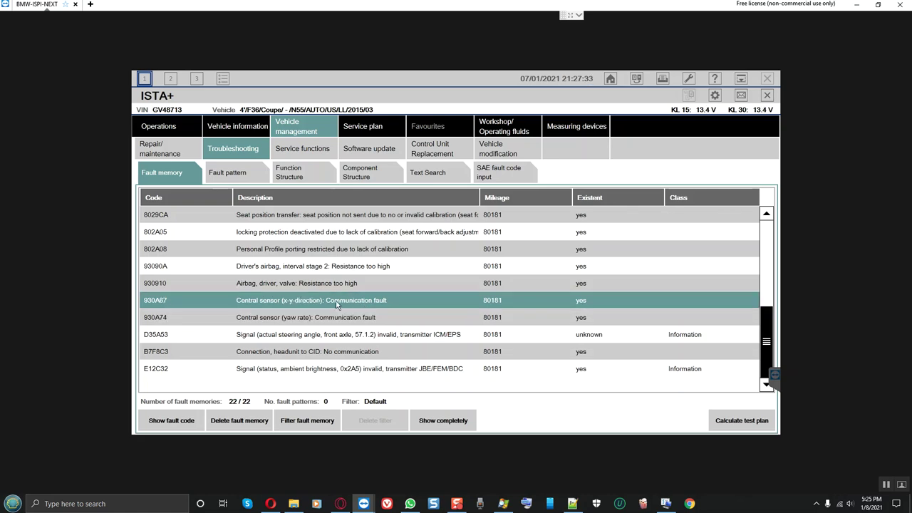
pyautogui.click(291, 287)
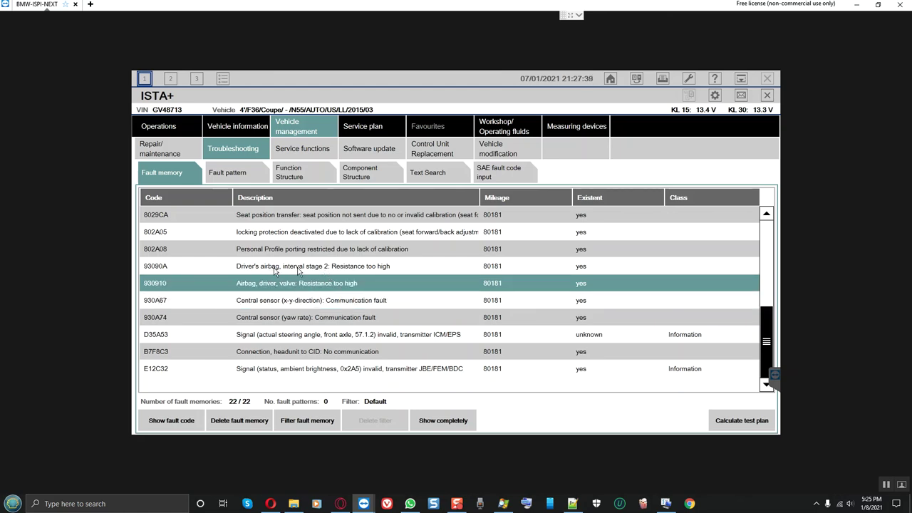
pyautogui.click(342, 272)
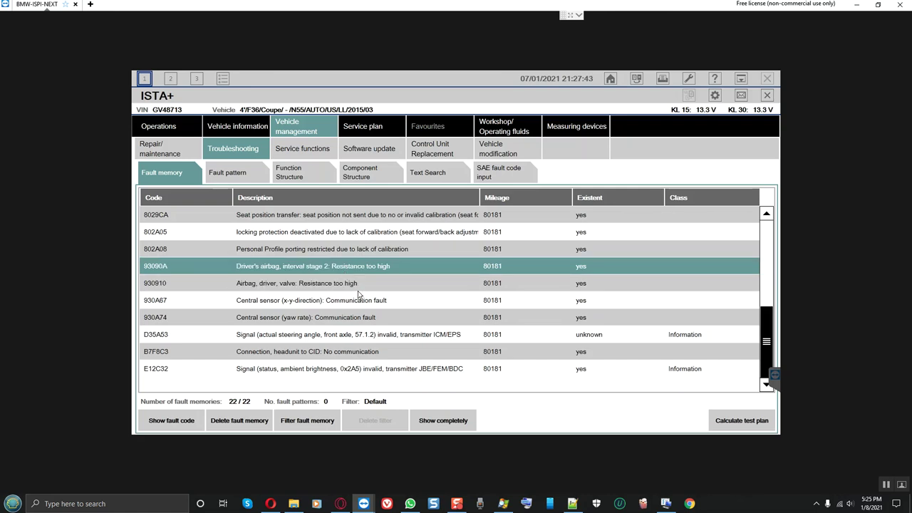
# Examine the engine-related faults 1F1A90, 104402 and 135608 in the fault memory list
pyautogui.scroll(1, 357, 290)
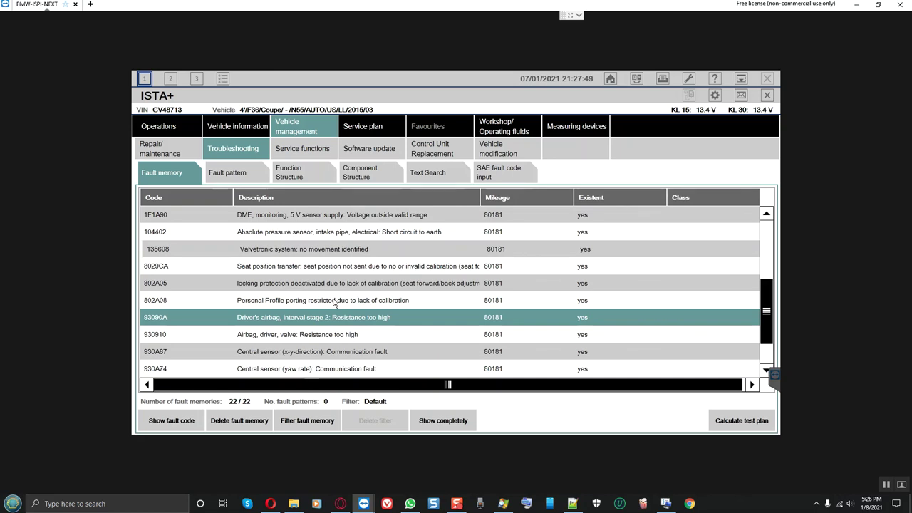
pyautogui.scroll(-1, 335, 302)
pyautogui.scroll(3, 335, 302)
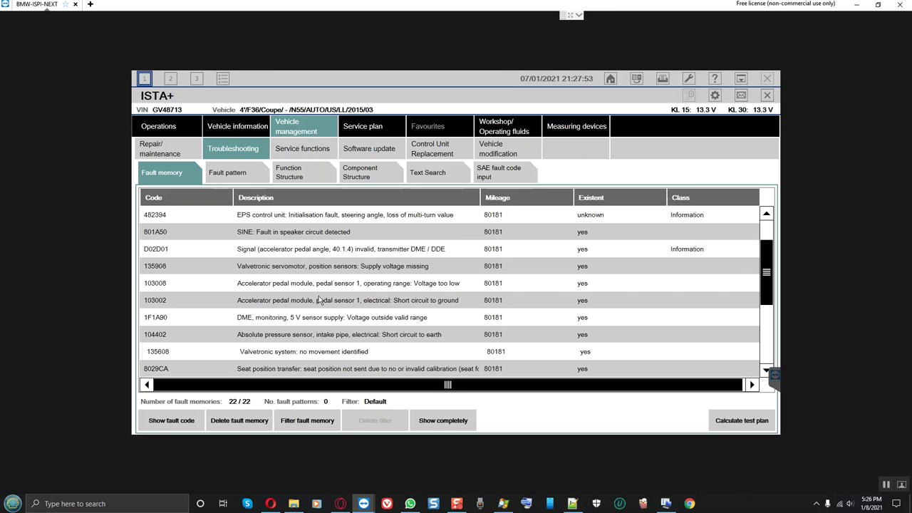
pyautogui.click(279, 320)
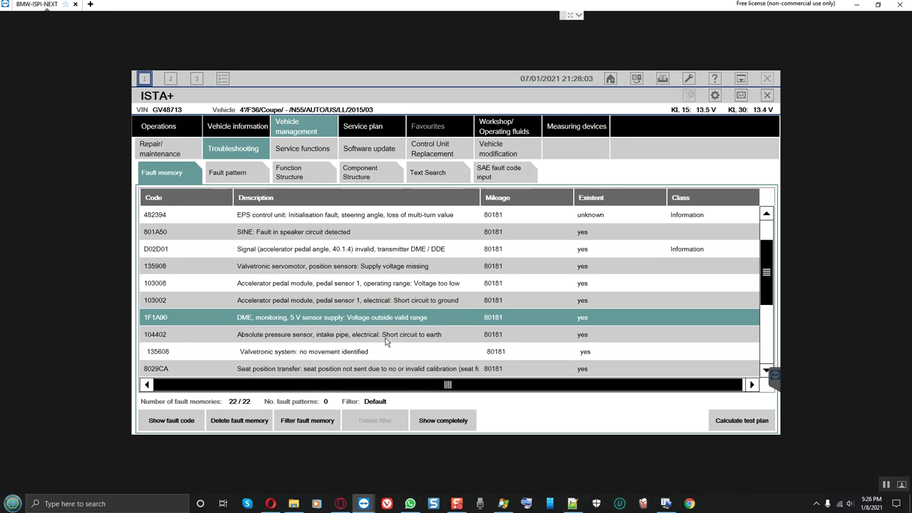
pyautogui.click(251, 339)
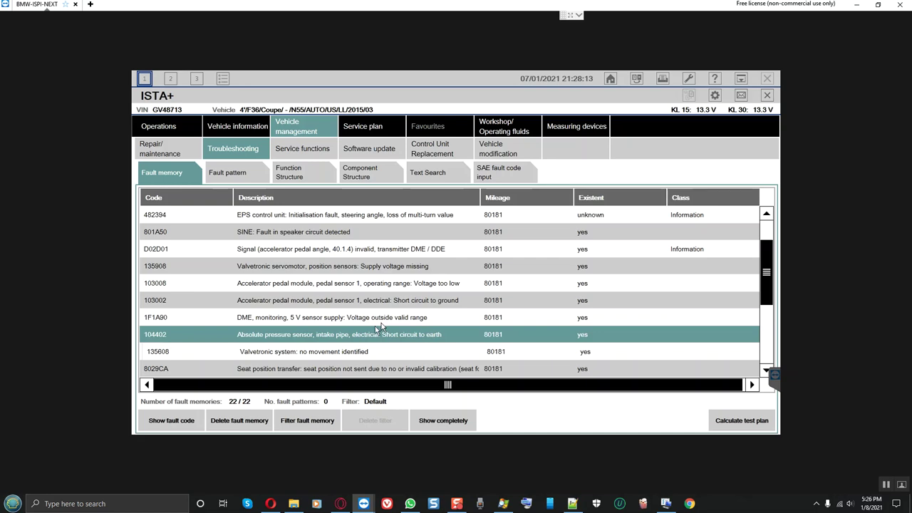
pyautogui.click(299, 355)
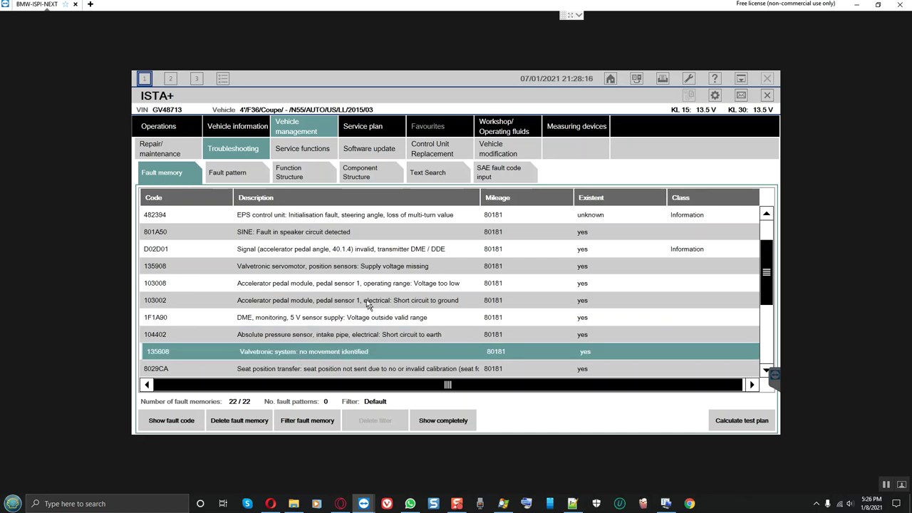
# Select EPS initialisation fault 482394 and calculate the test plan from the fault memory
pyautogui.scroll(1, 354, 269)
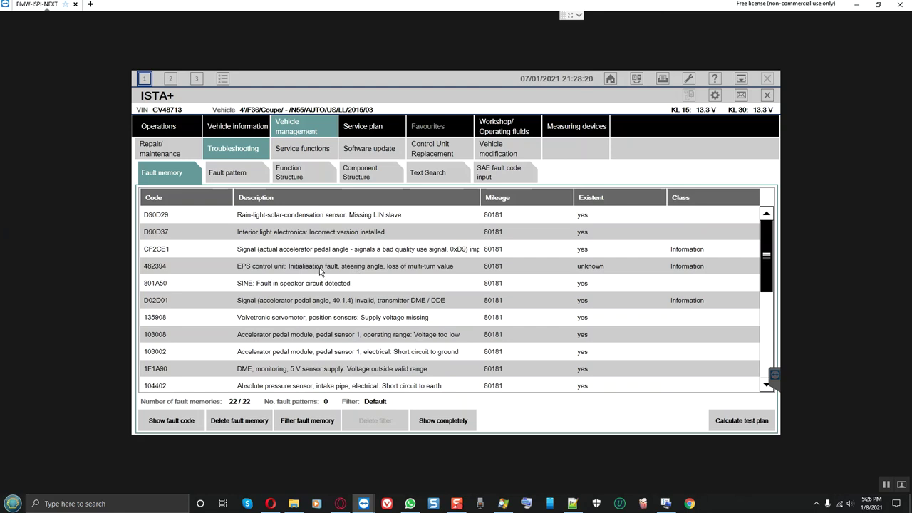
pyautogui.click(280, 268)
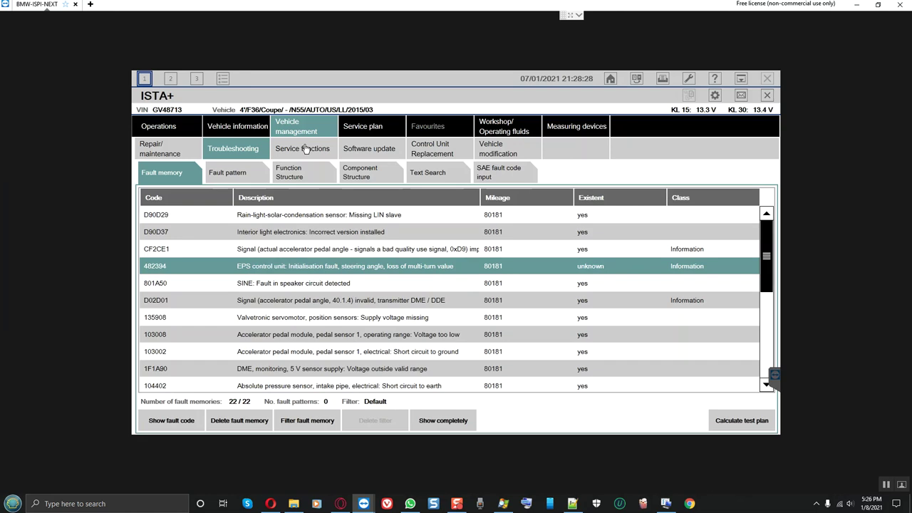
pyautogui.click(738, 423)
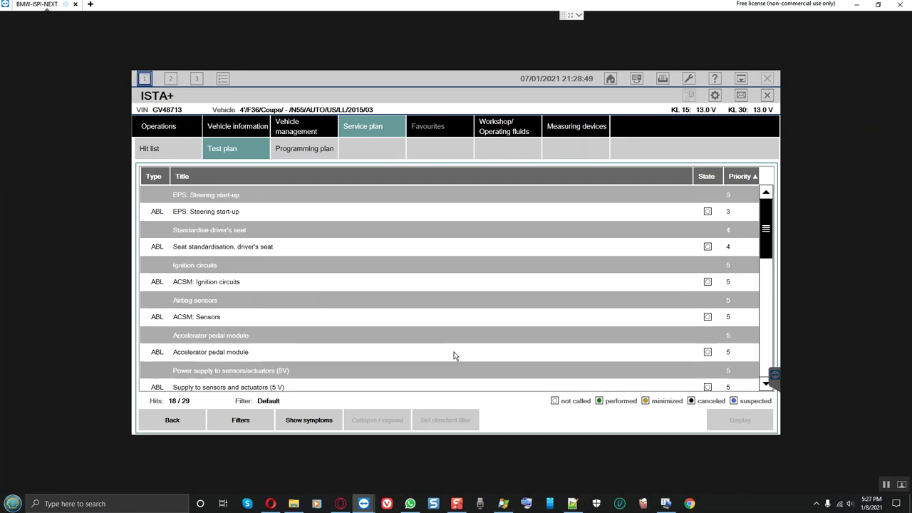
# Open the EPS: Steering start-up procedure from the test plan and continue past its introduction
pyautogui.click(254, 211)
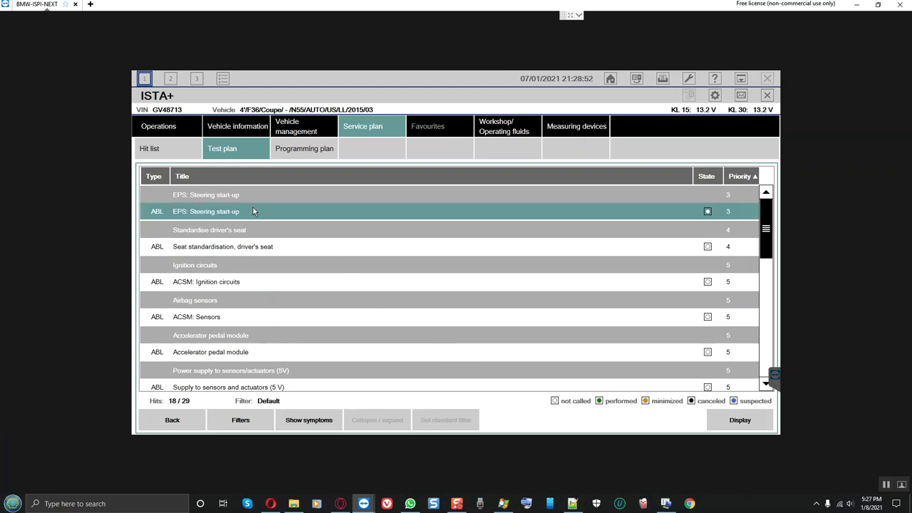
pyautogui.click(740, 421)
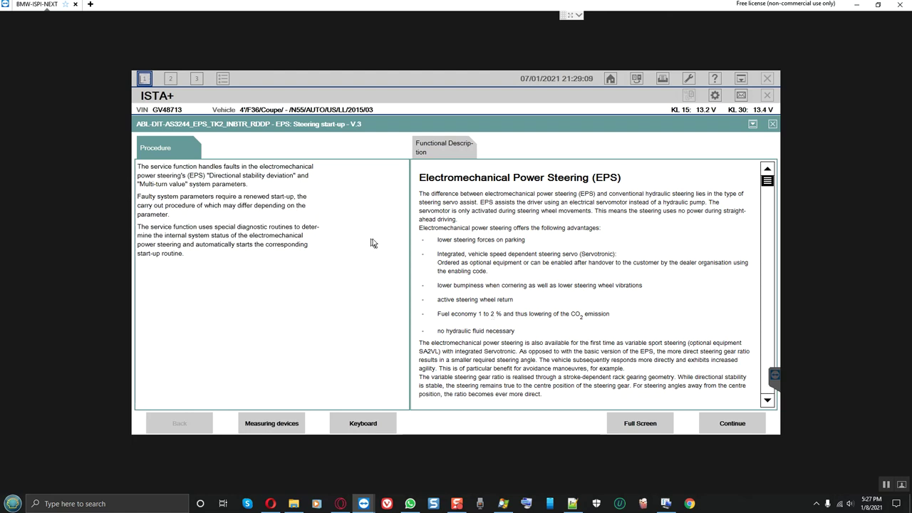
pyautogui.click(726, 425)
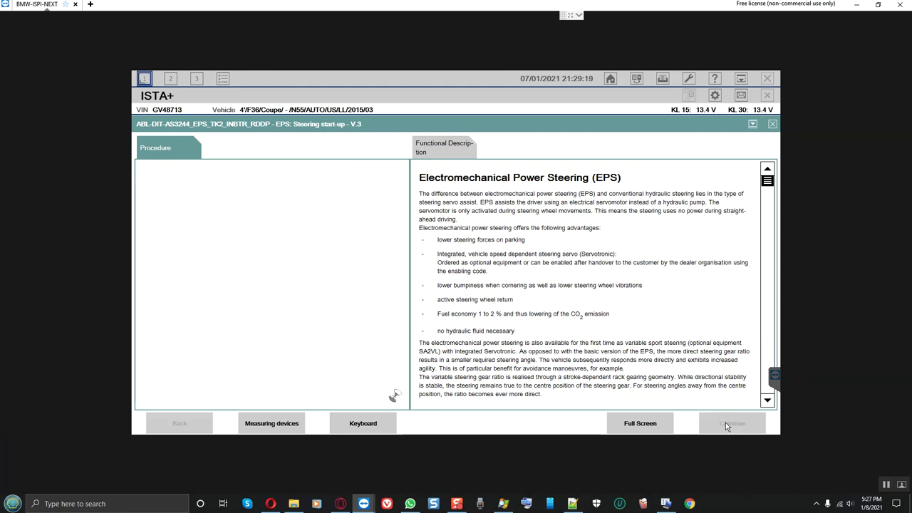
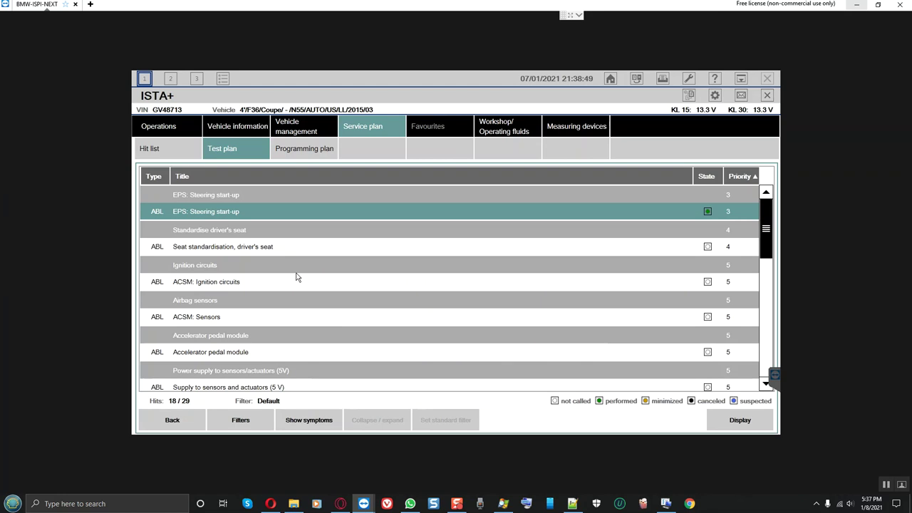
# Return from the test plan to the fault memory and clear all error memories
pyautogui.click(172, 420)
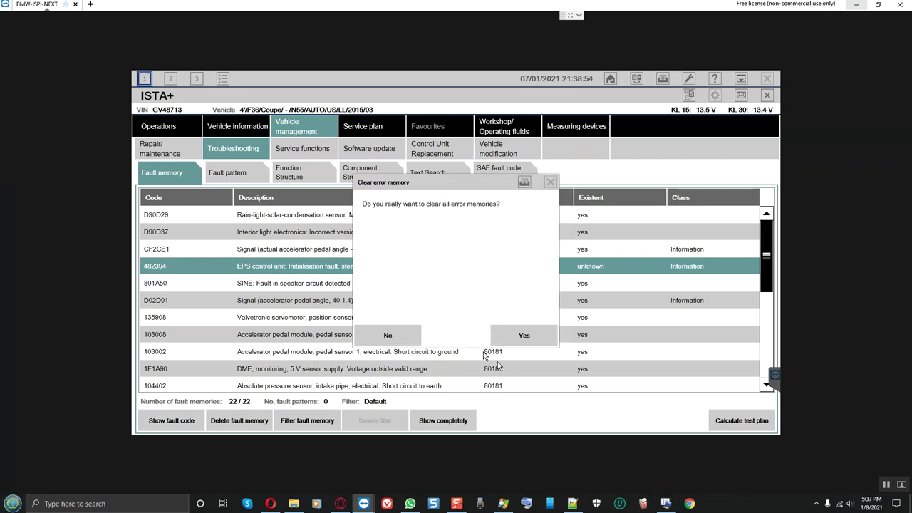
pyautogui.click(514, 337)
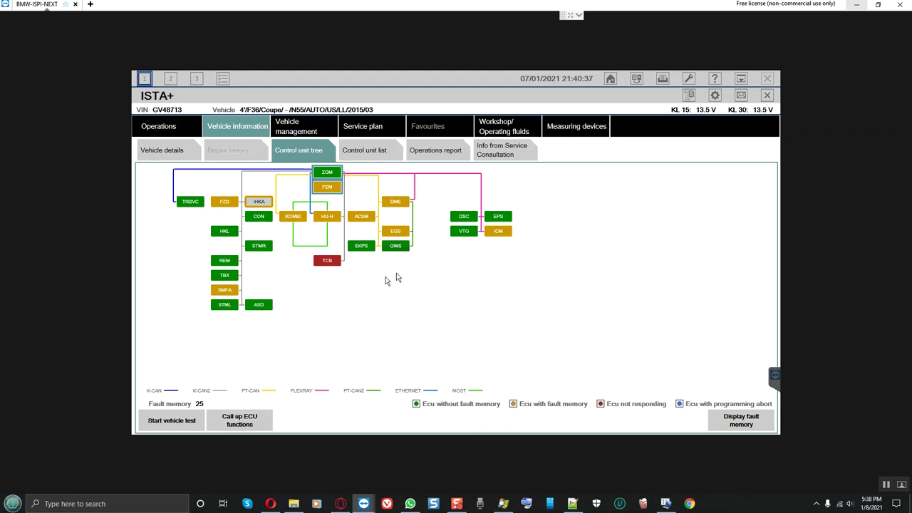
# Inspect the TCB control unit's details and select it in the control unit tree
pyautogui.moveTo(330, 264)
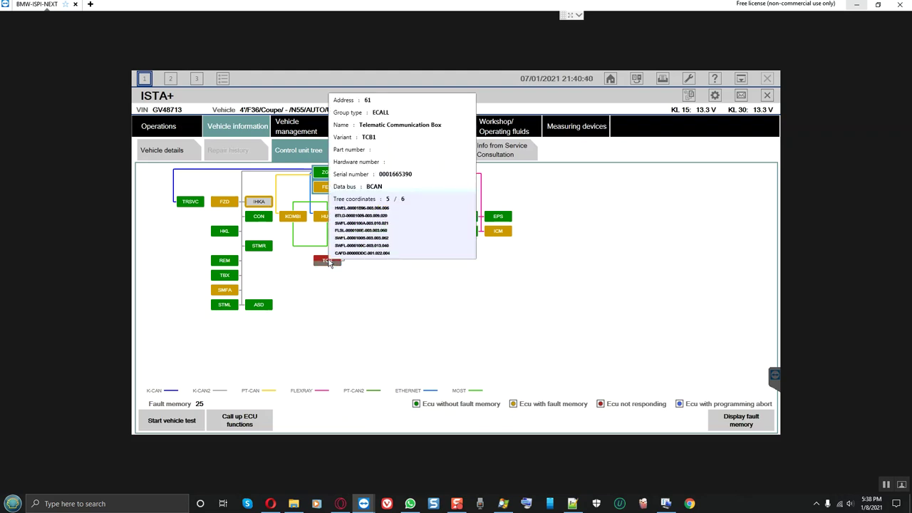
pyautogui.click(329, 261)
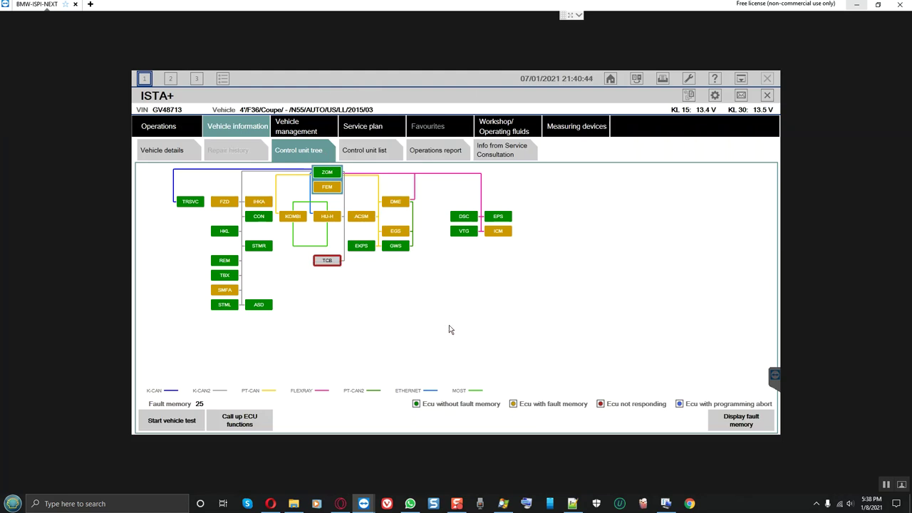
# Review the fault memory entries, including seat position transfer fault 8029CA, and show their descriptions completely
pyautogui.click(728, 424)
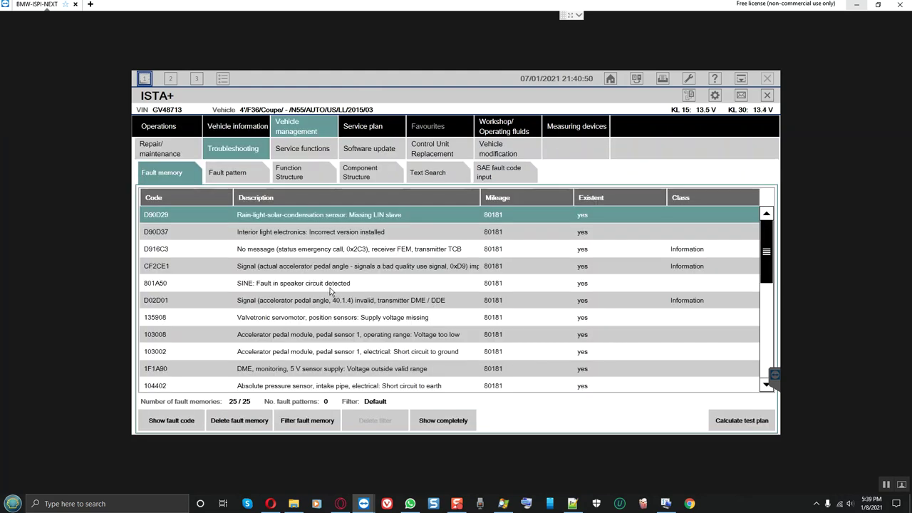
pyautogui.click(330, 290)
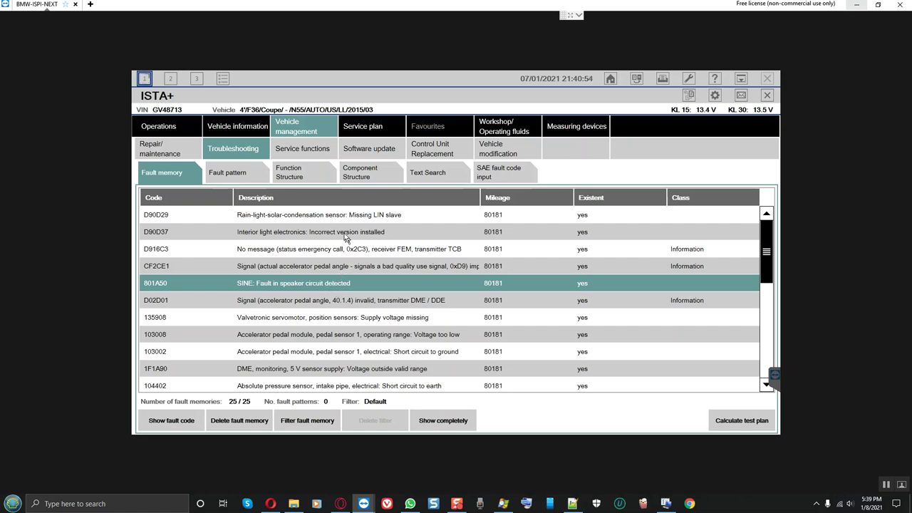
pyautogui.click(280, 235)
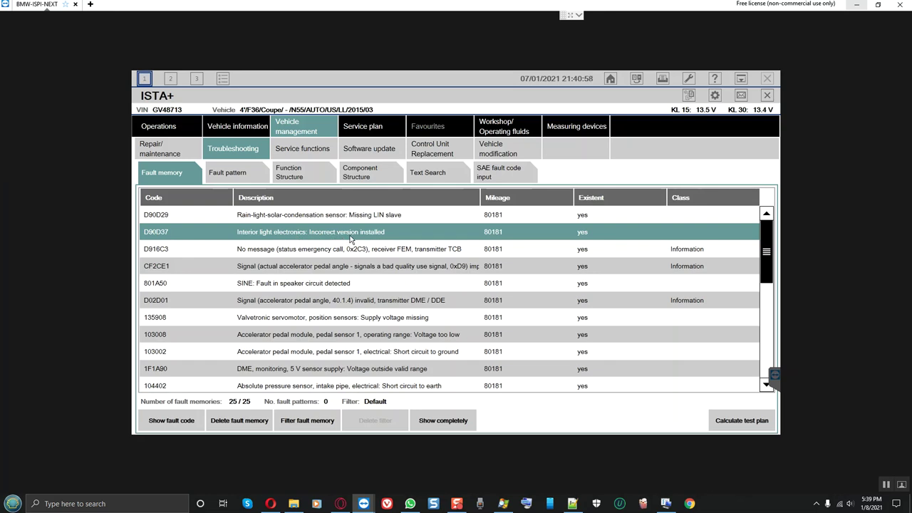
pyautogui.click(335, 217)
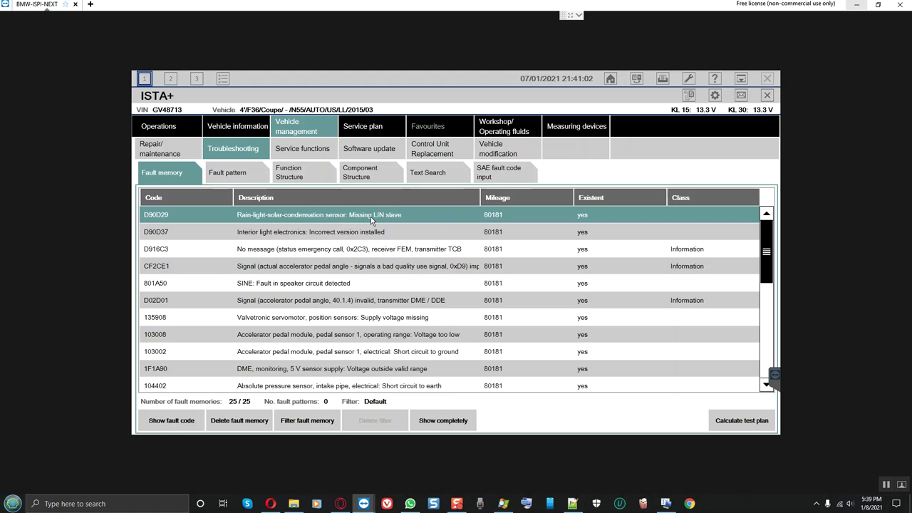
pyautogui.scroll(-1, 332, 266)
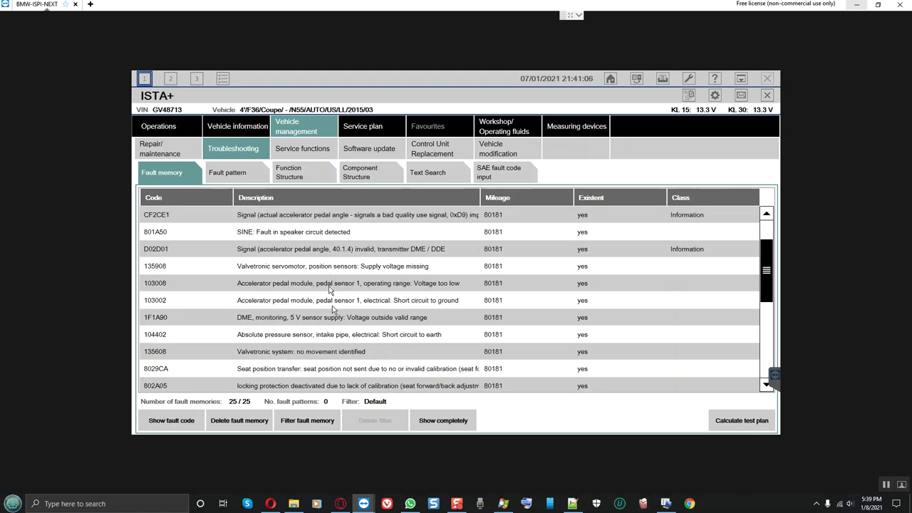
pyautogui.click(328, 317)
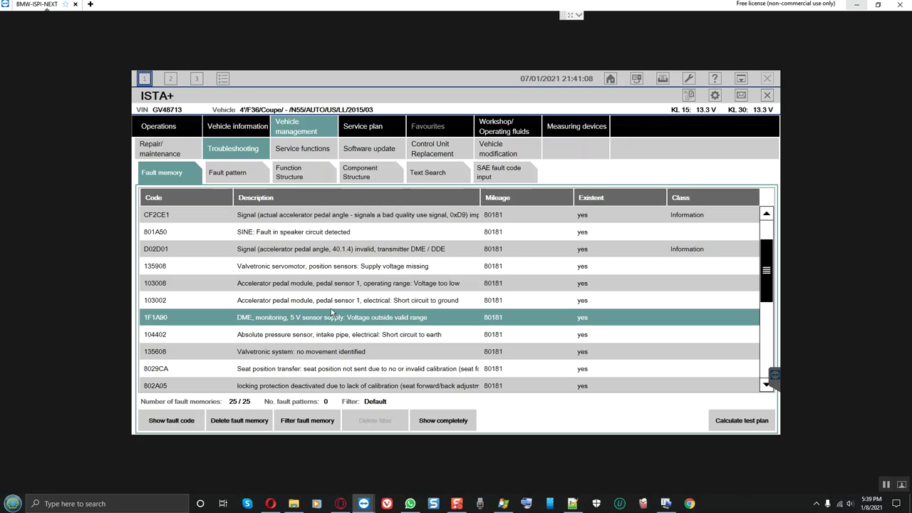
pyautogui.scroll(-2, 345, 274)
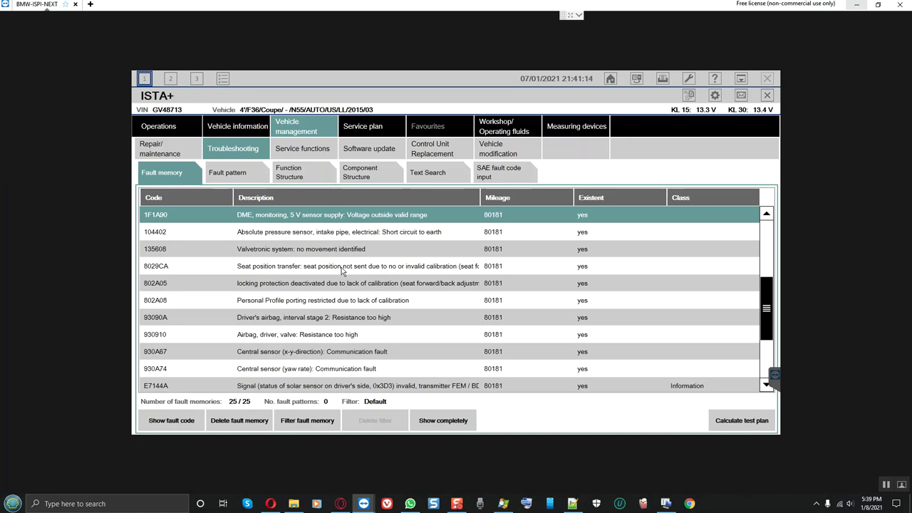
pyautogui.click(343, 270)
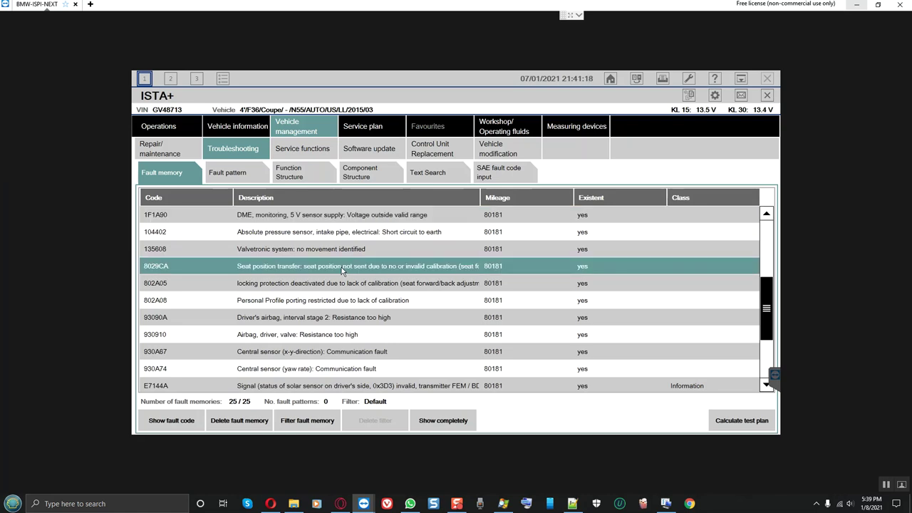
pyautogui.click(443, 420)
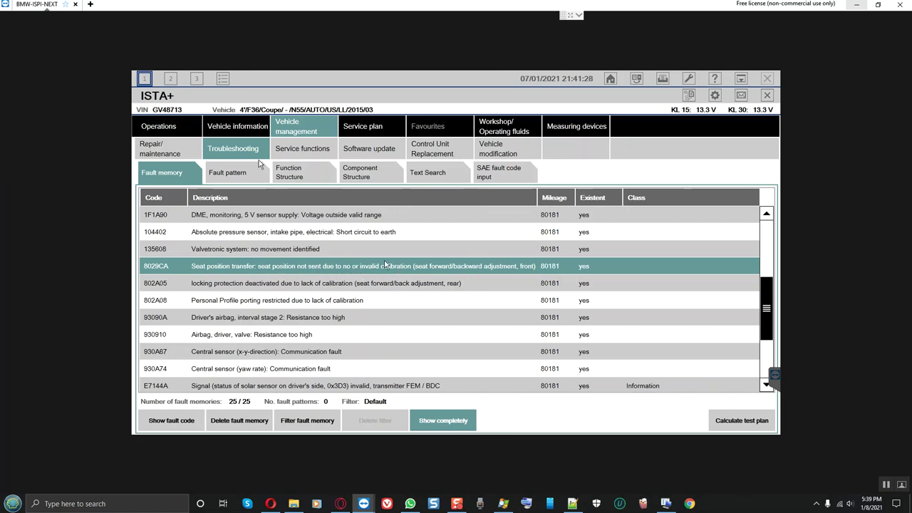
# Open the "Seat standardisation, driver's seat" procedure from the Body / Seats / Seat adjustment normalisation service functions
pyautogui.click(297, 148)
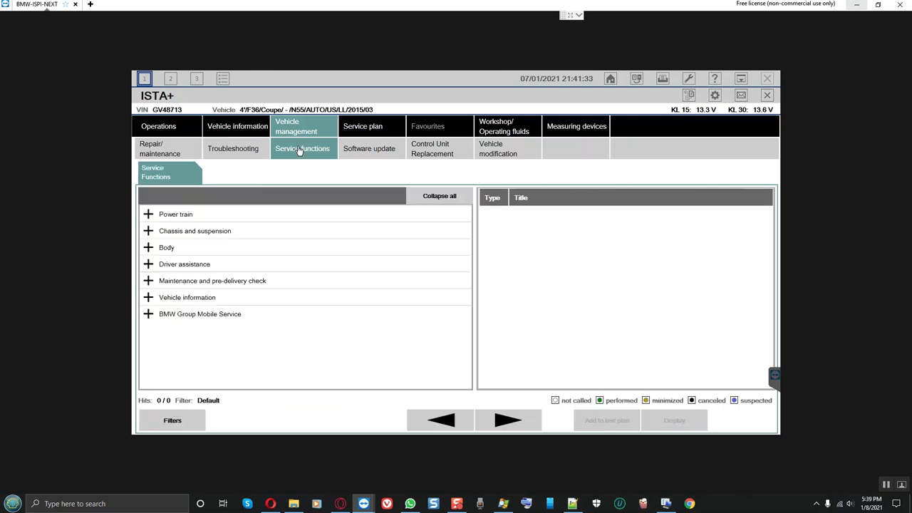
pyautogui.click(148, 265)
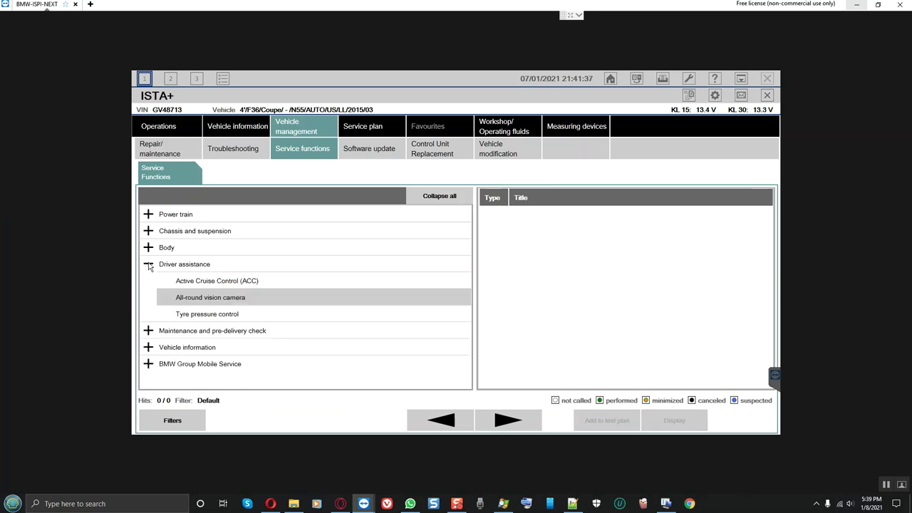
pyautogui.click(148, 264)
pyautogui.click(148, 248)
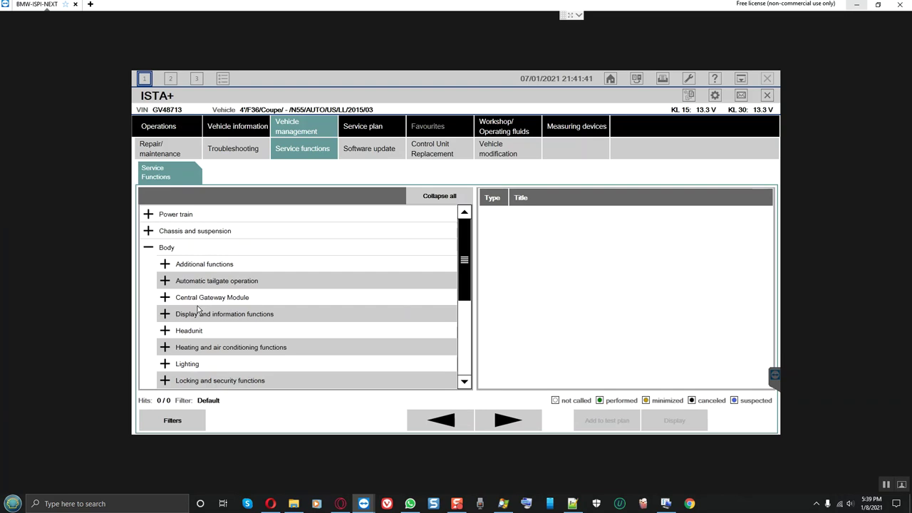
pyautogui.scroll(-5, 198, 308)
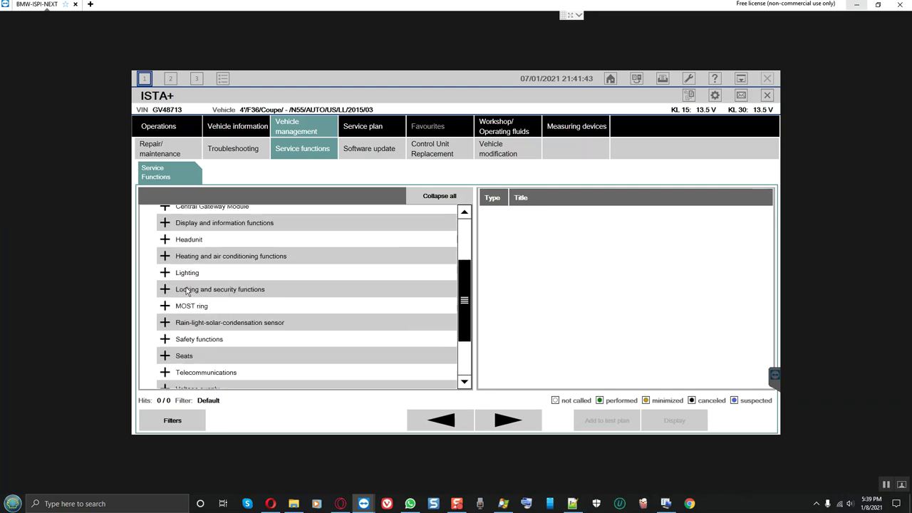
pyautogui.click(166, 332)
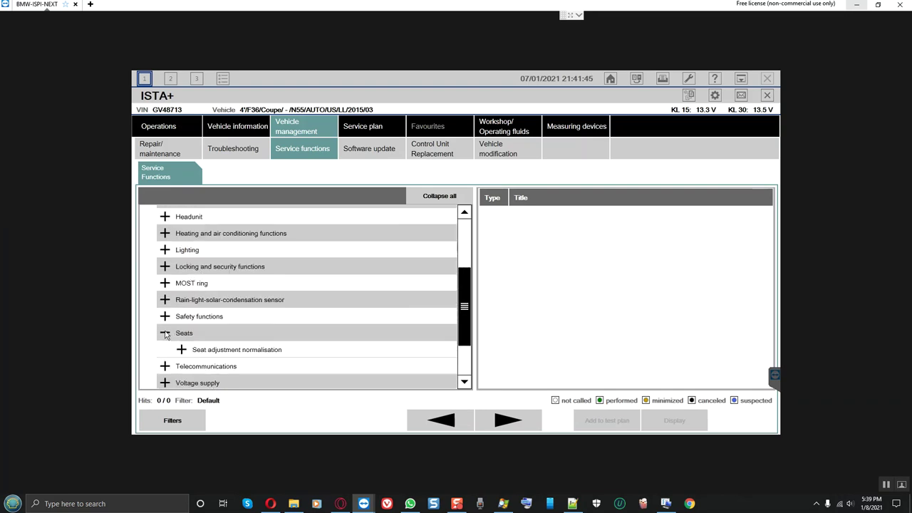
pyautogui.scroll(-2, 169, 322)
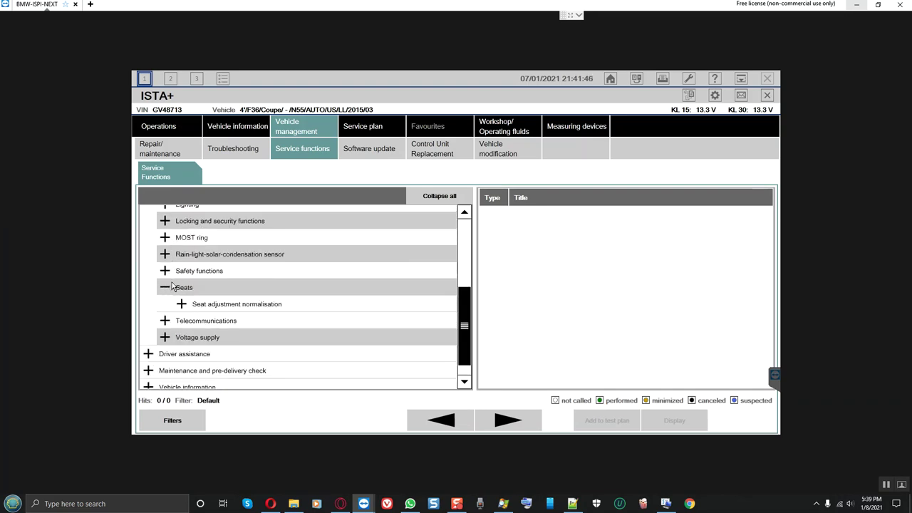
pyautogui.click(217, 306)
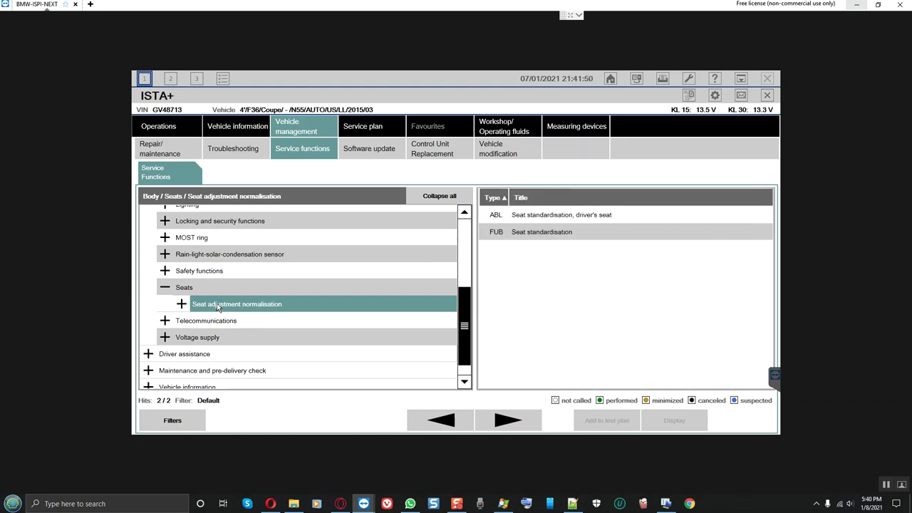
pyautogui.click(569, 218)
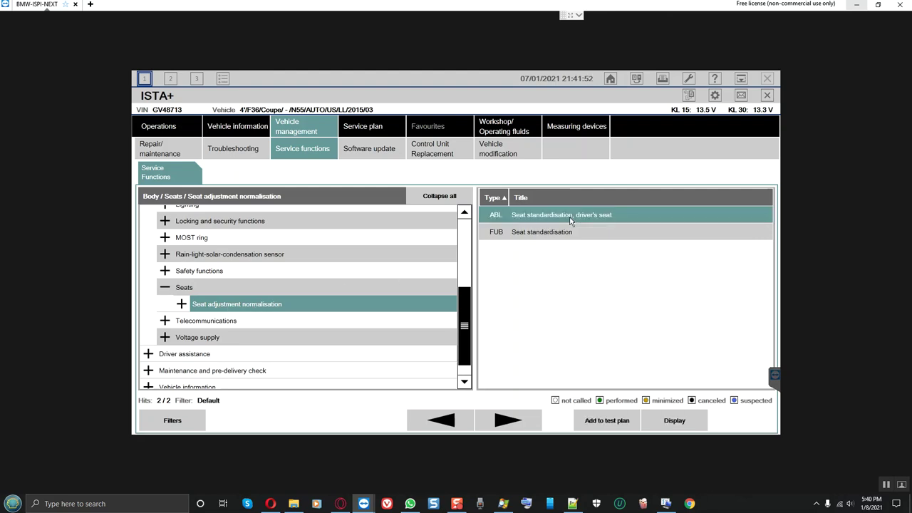
pyautogui.click(670, 420)
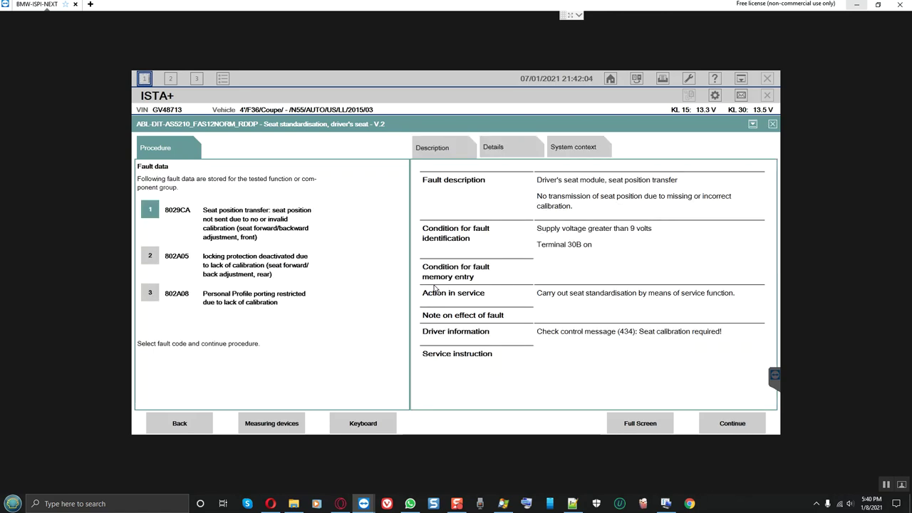
# Continue past the fault data, choose to standardise the driver's seat, run the normalisation and finish the procedure
pyautogui.click(734, 425)
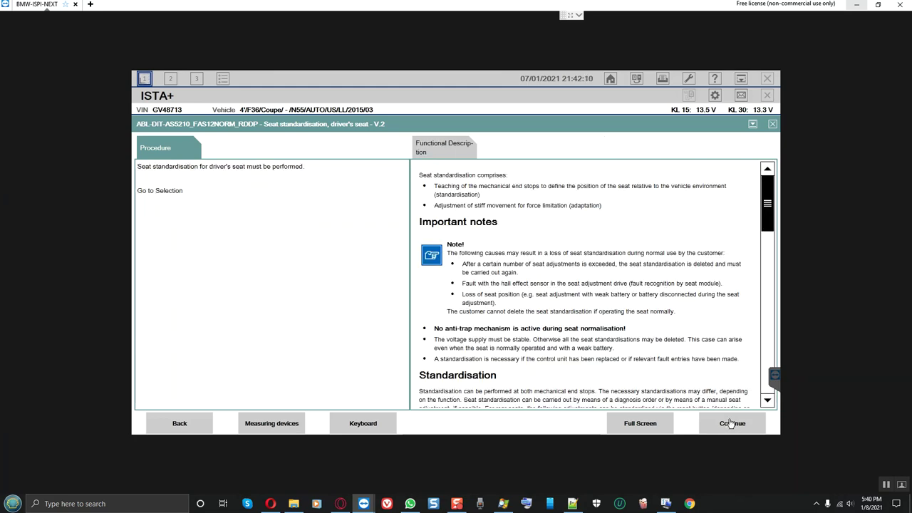
pyautogui.click(732, 423)
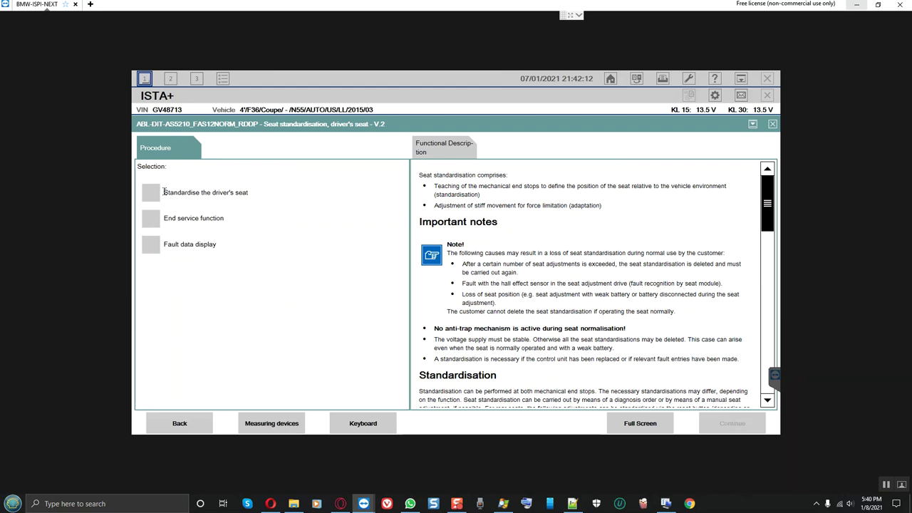
pyautogui.click(153, 194)
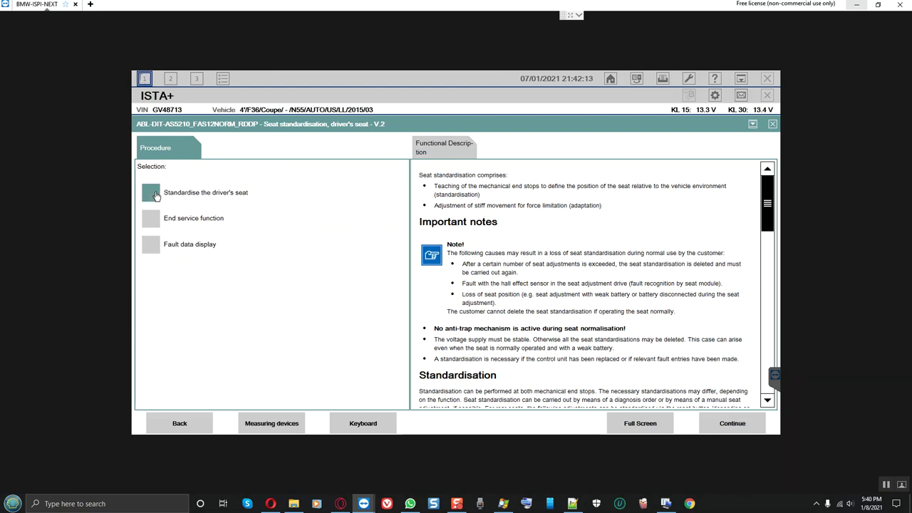
pyautogui.click(732, 423)
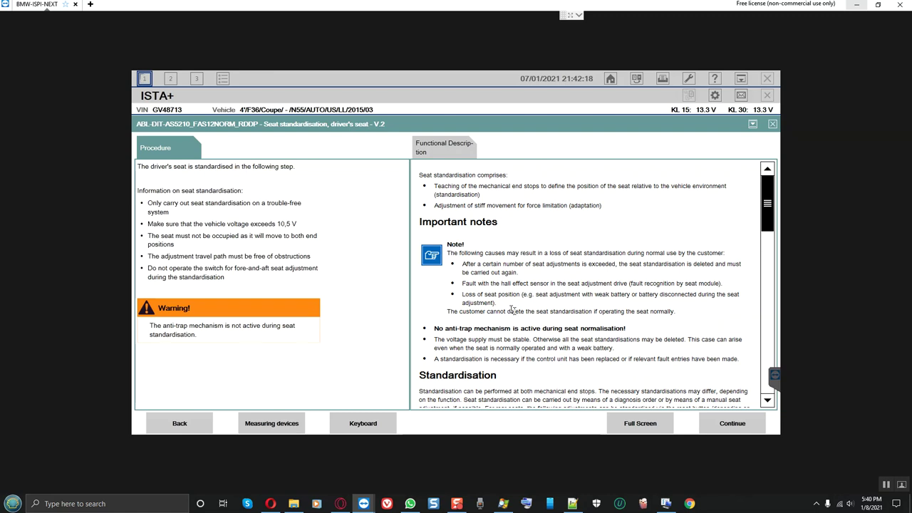
pyautogui.click(730, 424)
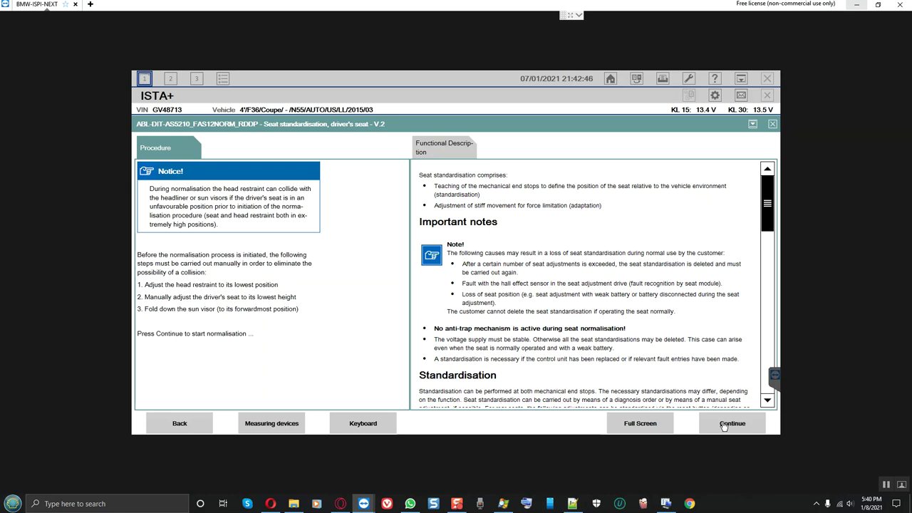
pyautogui.click(723, 425)
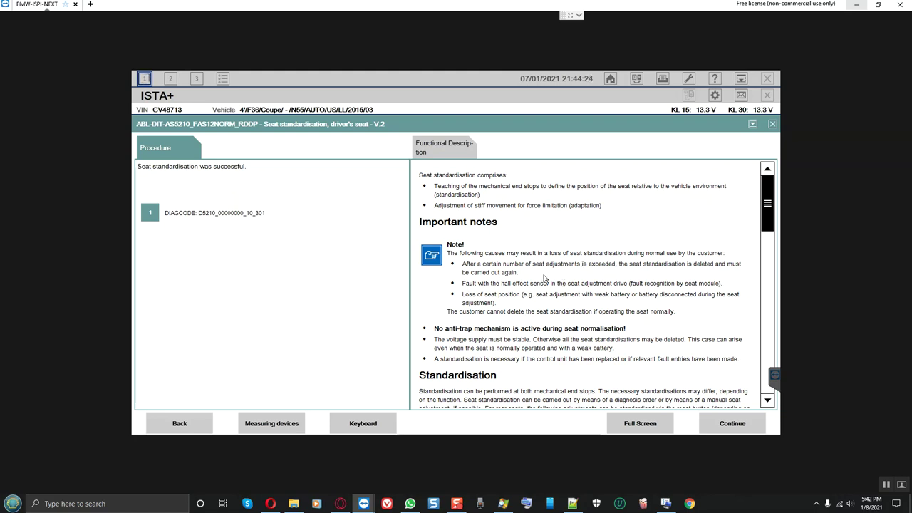
pyautogui.click(731, 425)
pyautogui.click(731, 425)
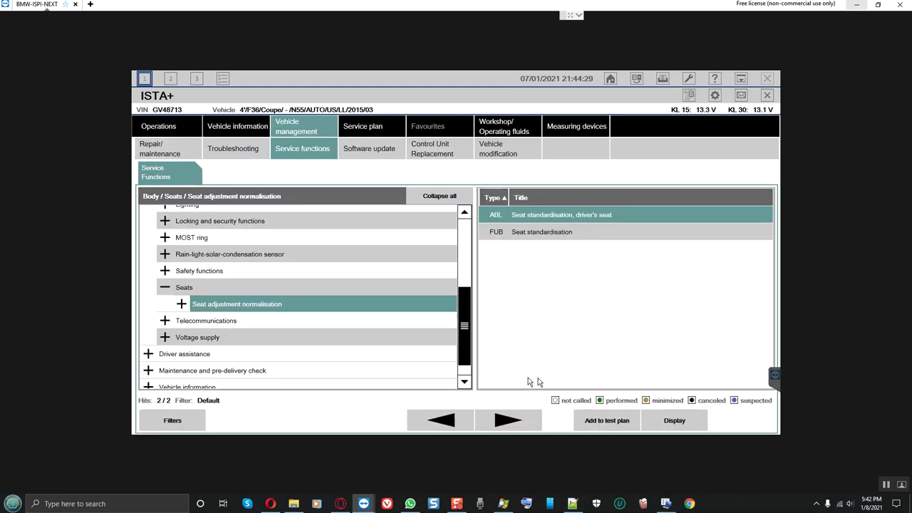
# Return to troubleshooting, clear all error memories and display the fault memory again
pyautogui.click(245, 148)
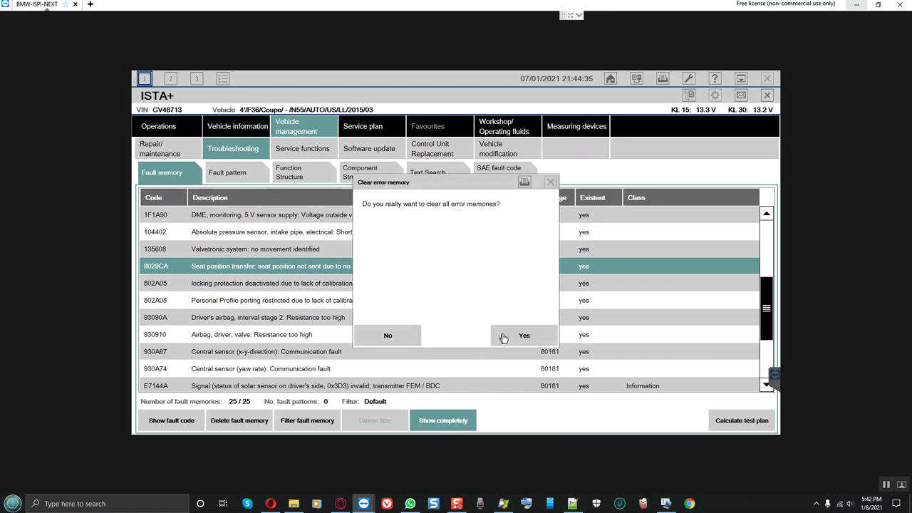
pyautogui.click(513, 338)
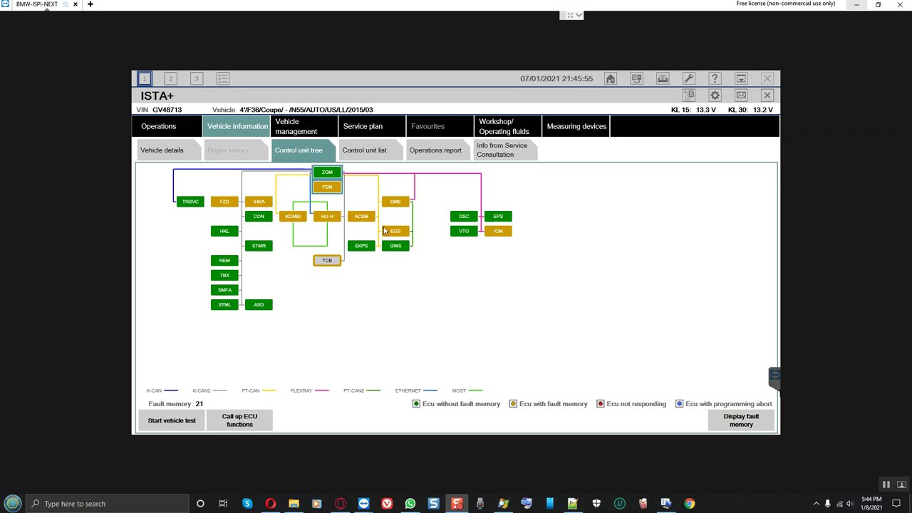
pyautogui.click(403, 290)
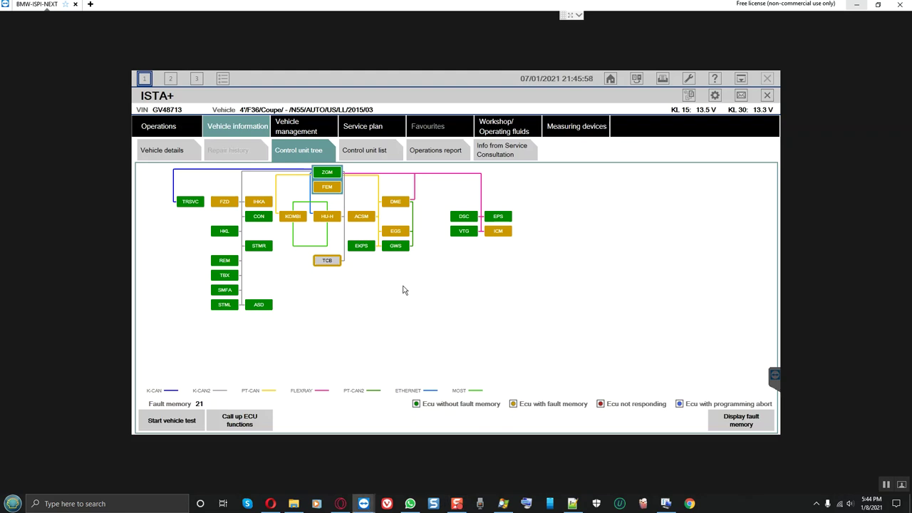
pyautogui.click(739, 421)
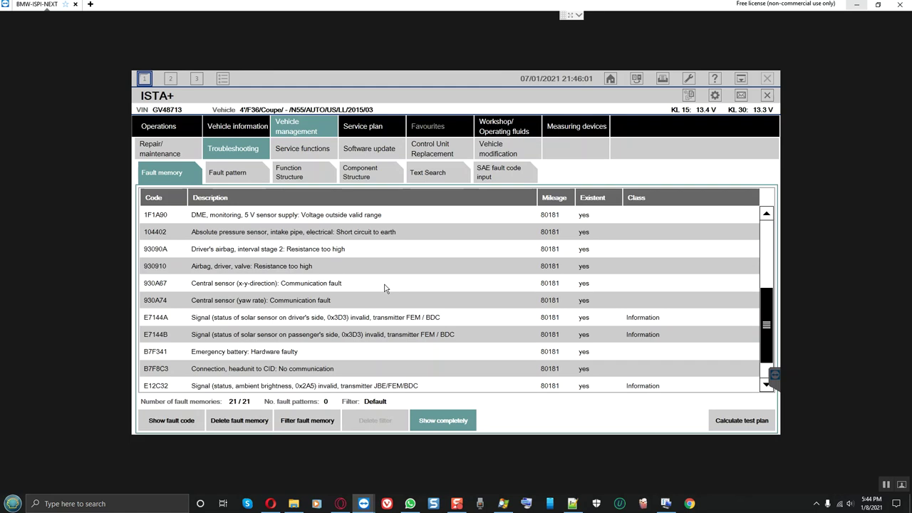
# Examine DME 5 V sensor supply fault 1F1A90 alongside intake pipe absolute pressure sensor fault 104402
pyautogui.click(343, 220)
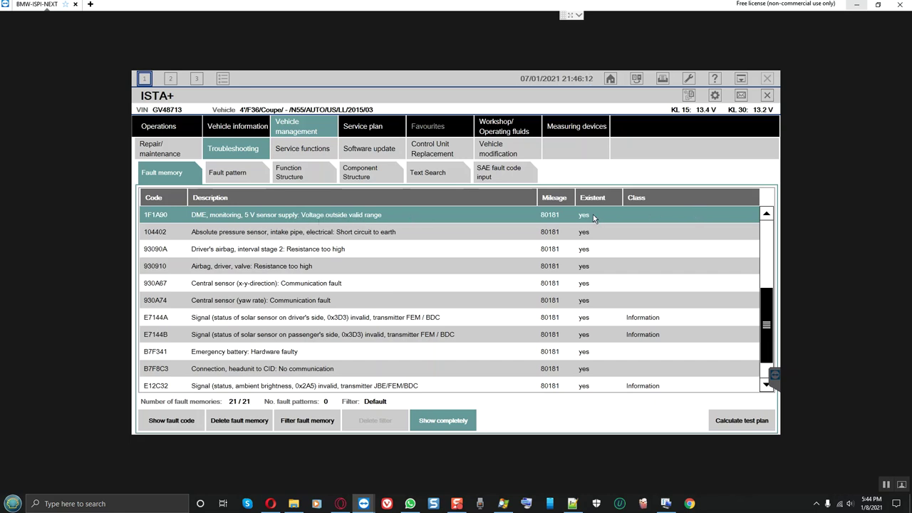
pyautogui.click(306, 233)
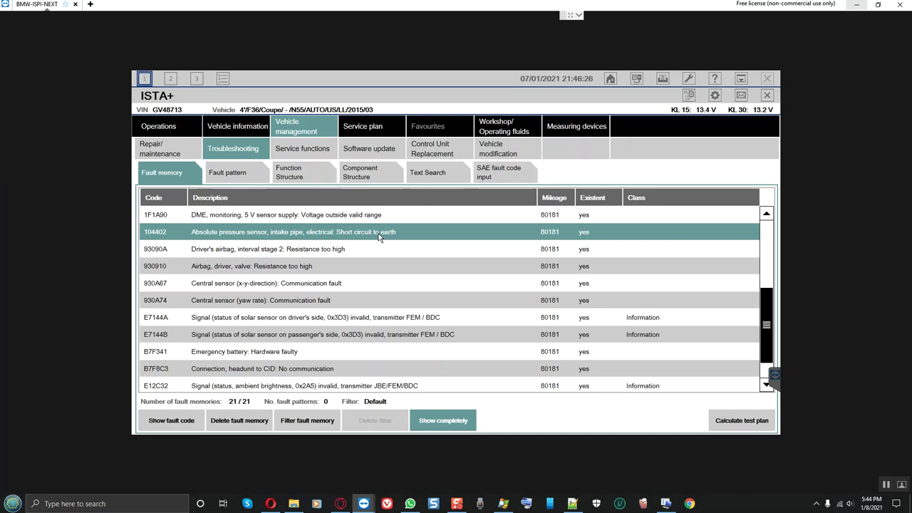
pyautogui.click(354, 217)
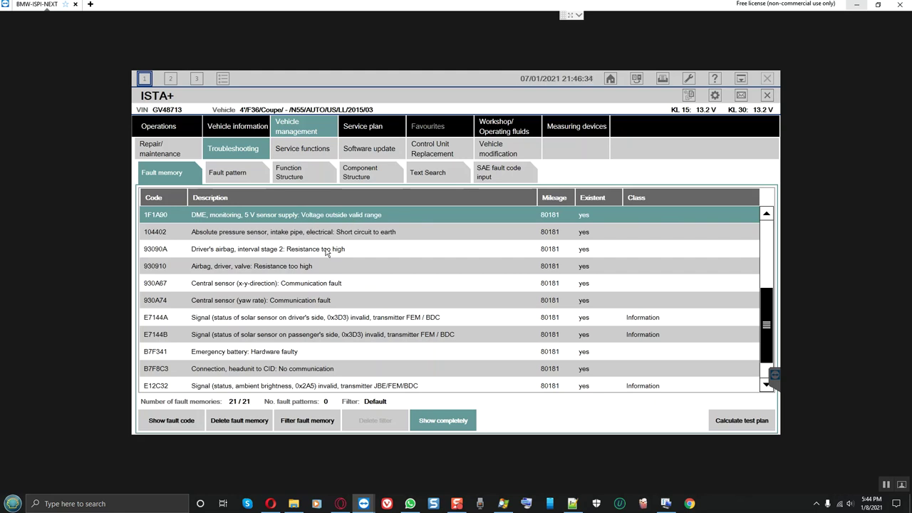
pyautogui.click(325, 226)
pyautogui.click(322, 222)
pyautogui.click(328, 231)
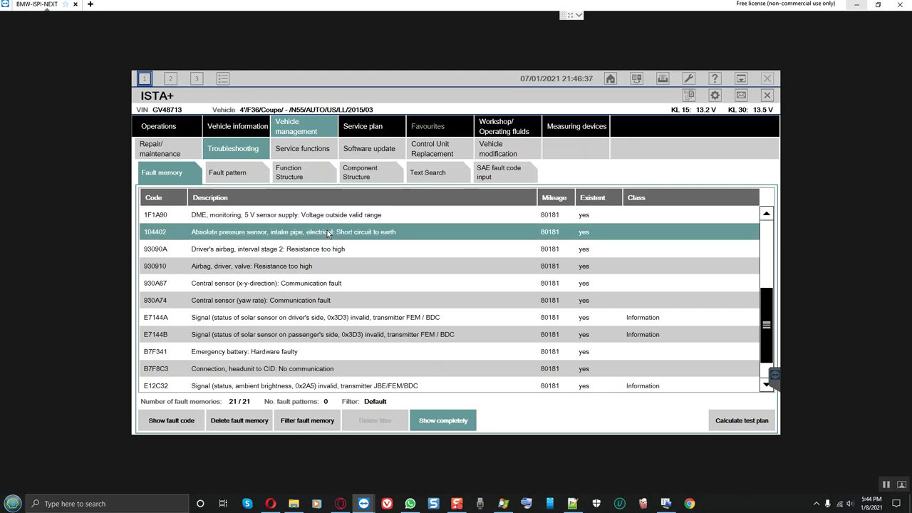
pyautogui.click(324, 221)
pyautogui.click(331, 233)
pyautogui.click(325, 220)
pyautogui.click(333, 234)
pyautogui.click(327, 218)
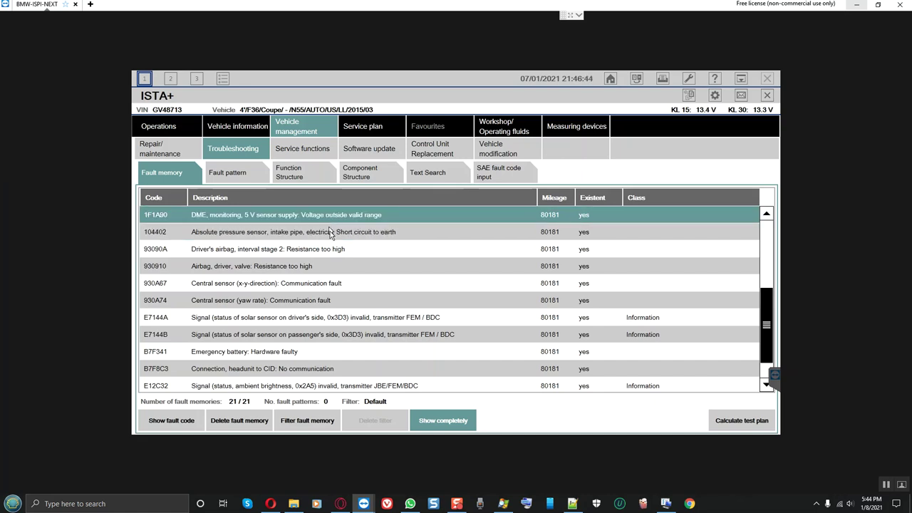
pyautogui.click(330, 232)
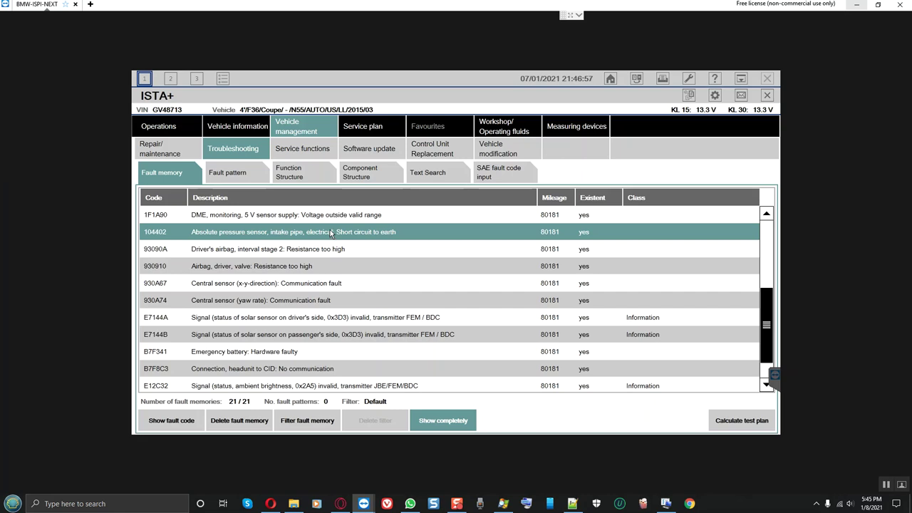
# Compare the 5 V sensor supply fault with the intake pipe pressure sensor fault and review the surrounding fault memory entries
pyautogui.click(327, 218)
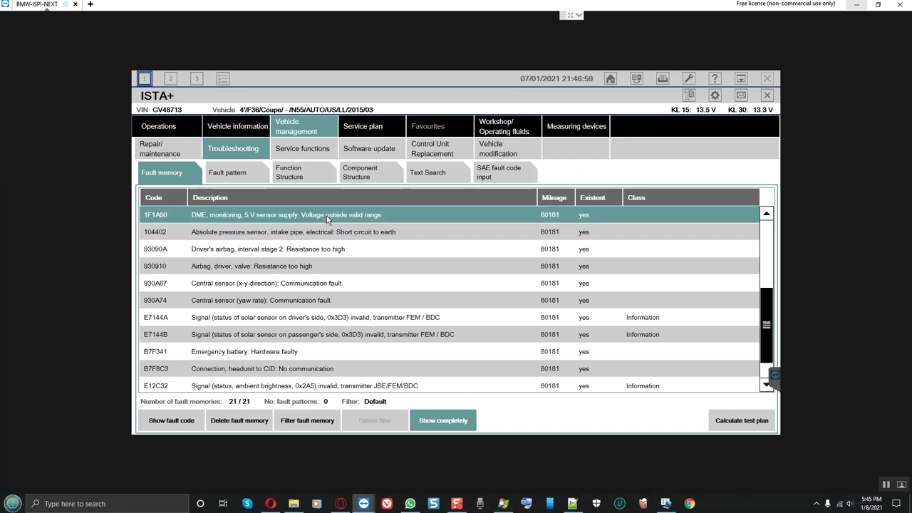
pyautogui.click(332, 232)
pyautogui.click(324, 217)
pyautogui.click(307, 233)
pyautogui.click(306, 218)
pyautogui.click(317, 238)
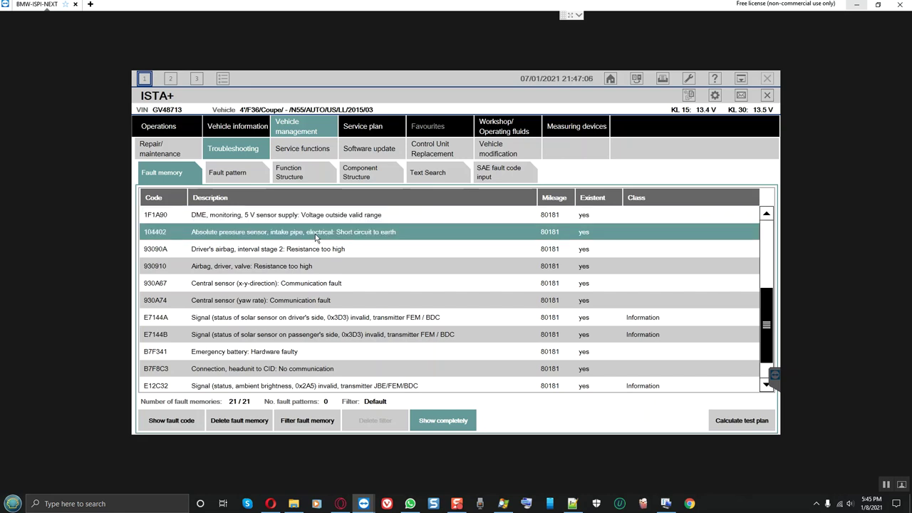
pyautogui.click(225, 221)
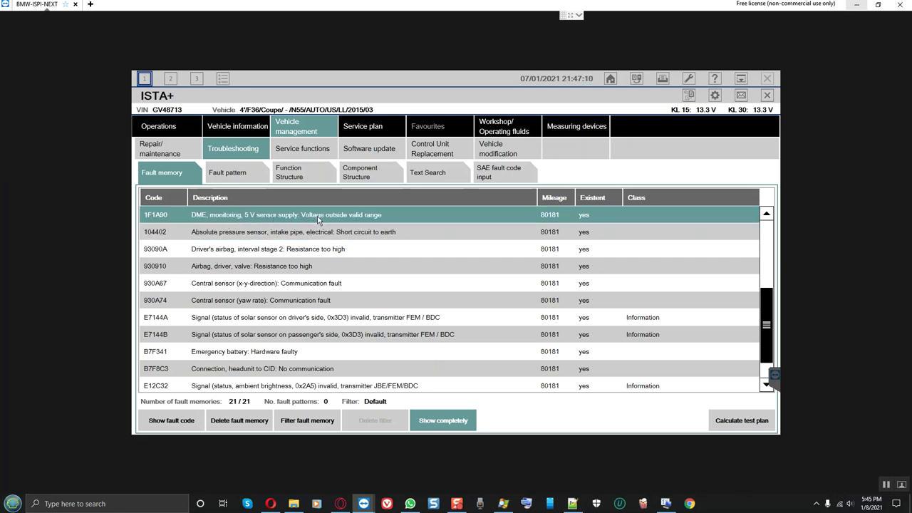
pyautogui.click(253, 238)
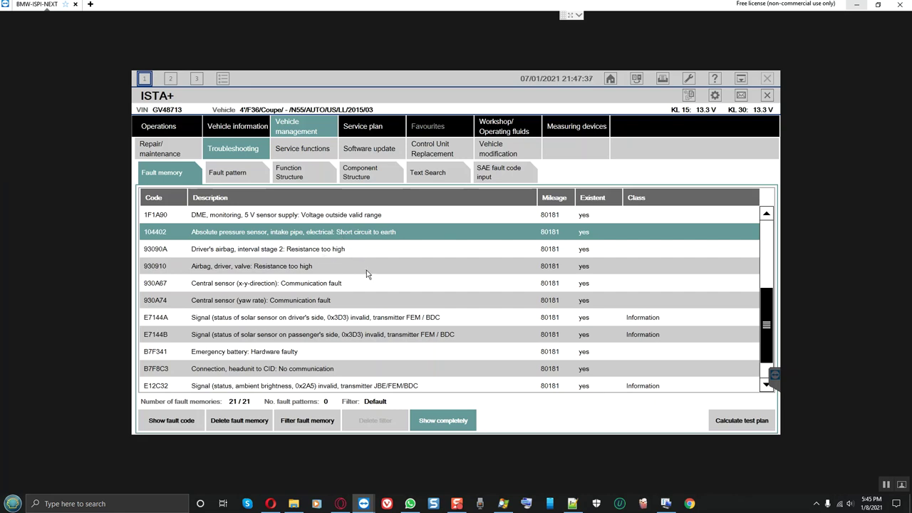
pyautogui.scroll(-1, 366, 268)
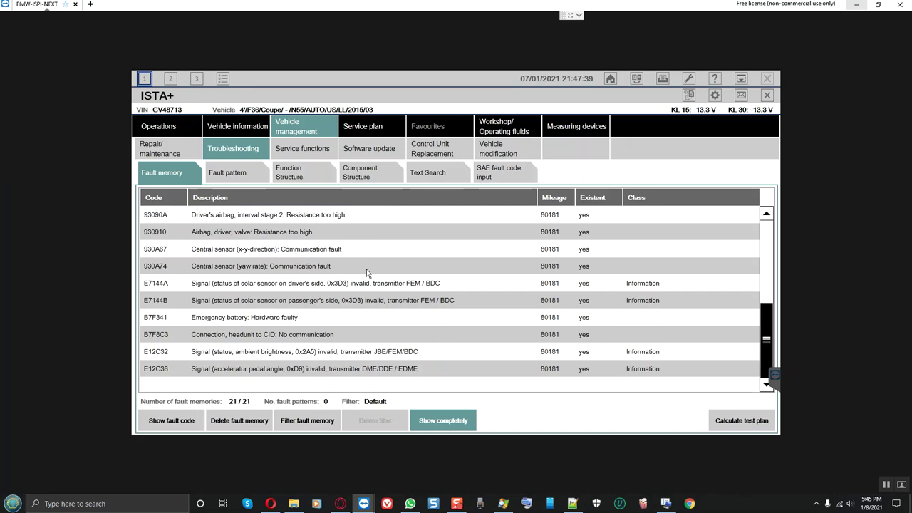
pyautogui.scroll(5, 366, 269)
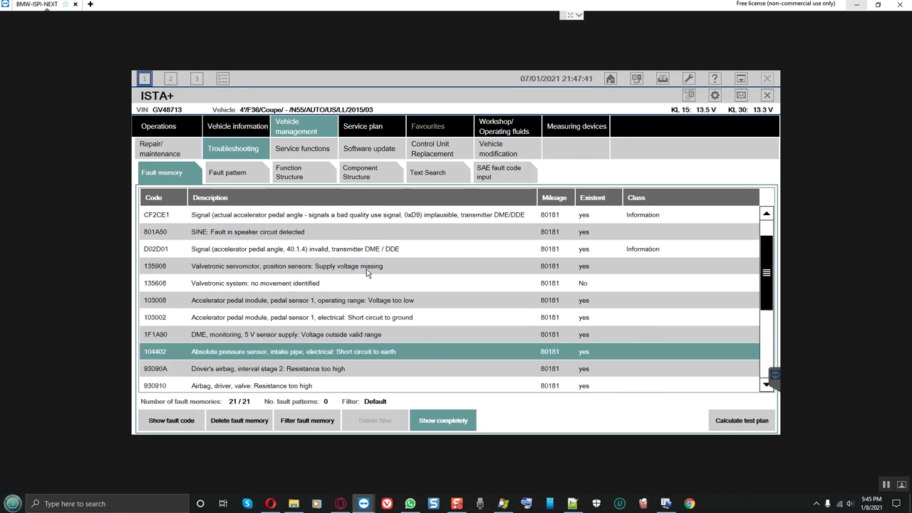
pyautogui.scroll(-2, 370, 257)
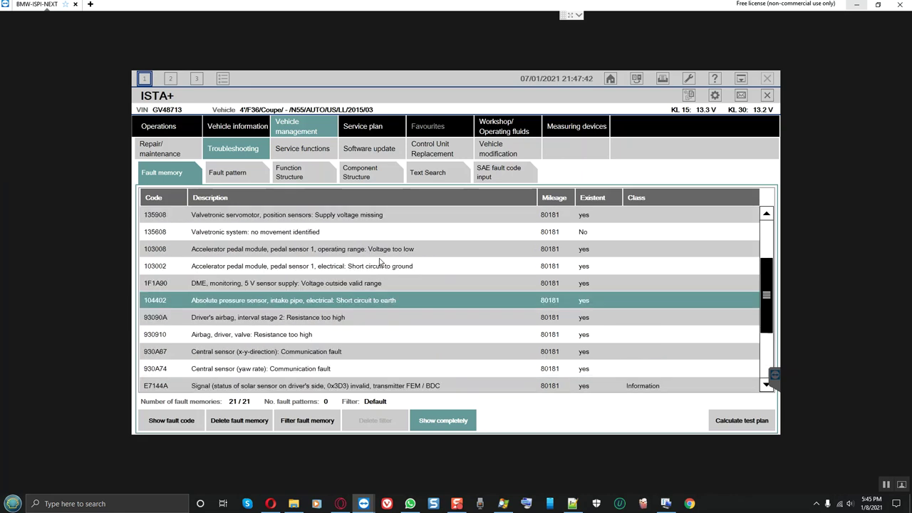
# Calculate the test plan and set its filter to include all information types
pyautogui.click(728, 424)
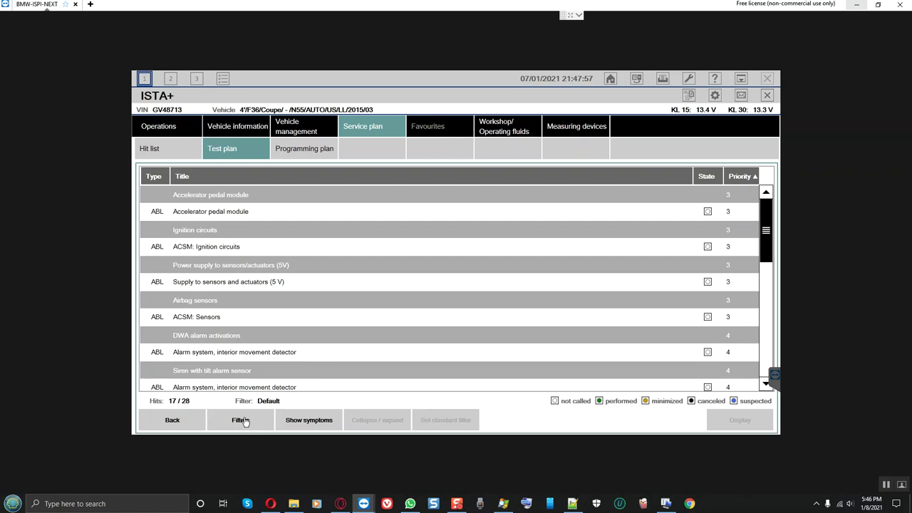
pyautogui.click(243, 421)
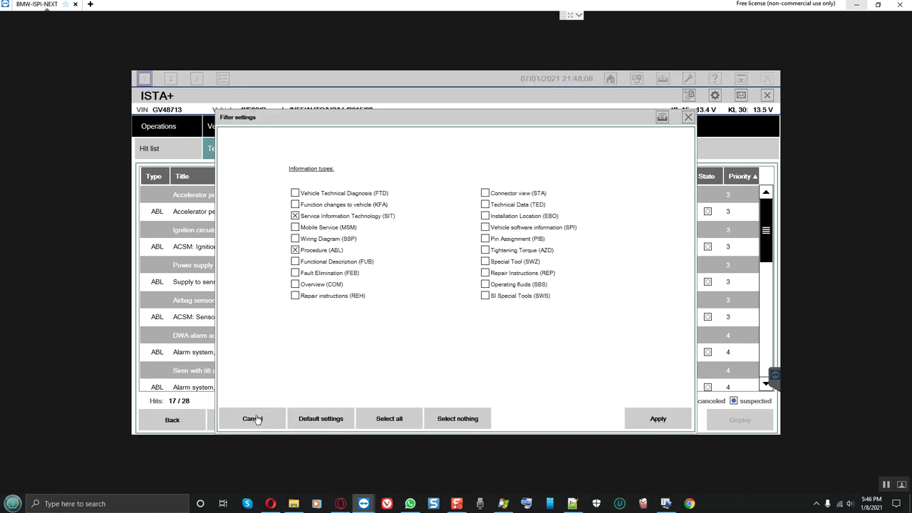
pyautogui.click(389, 419)
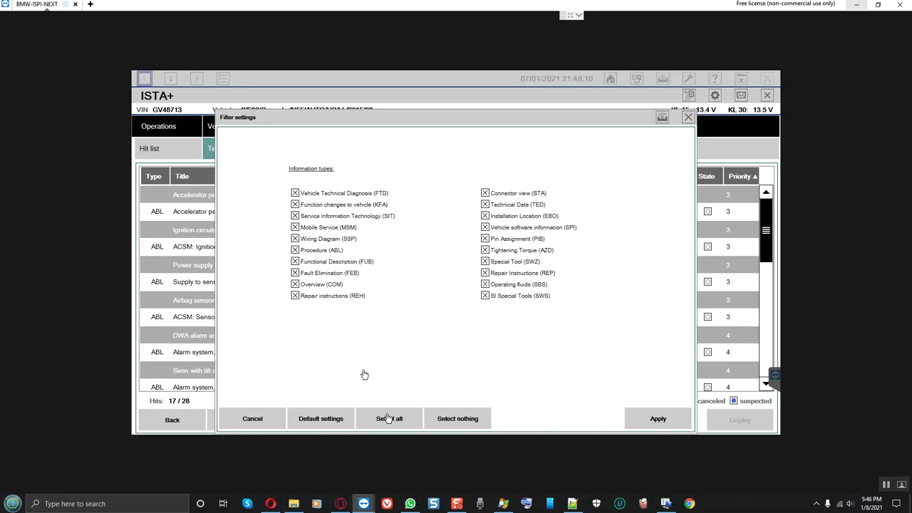
pyautogui.click(647, 421)
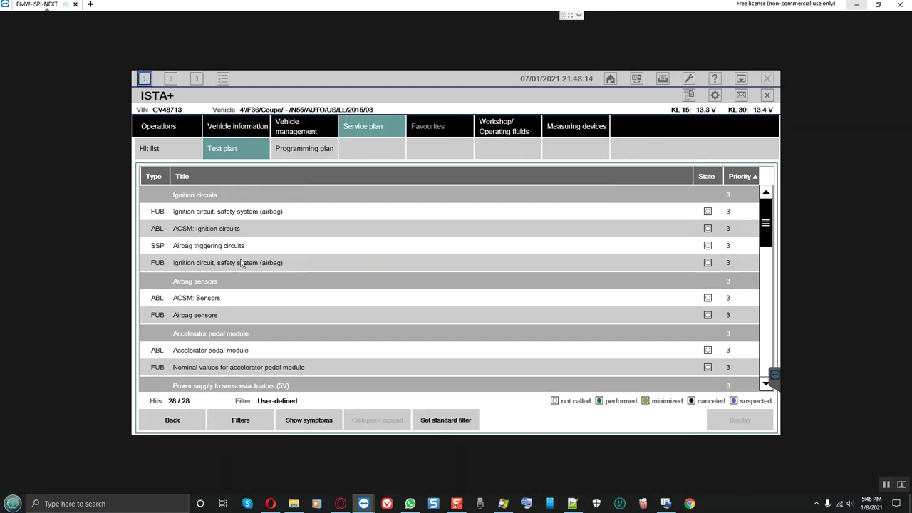
# Select the Airbag triggering circuits wiring diagram entry and review the information types in the filter settings, keeping all of them selected
pyautogui.click(164, 250)
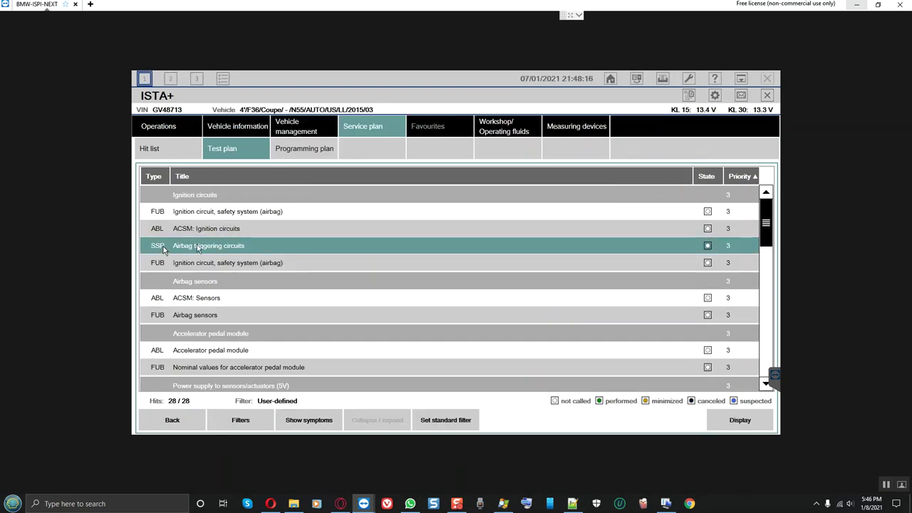
pyautogui.click(241, 420)
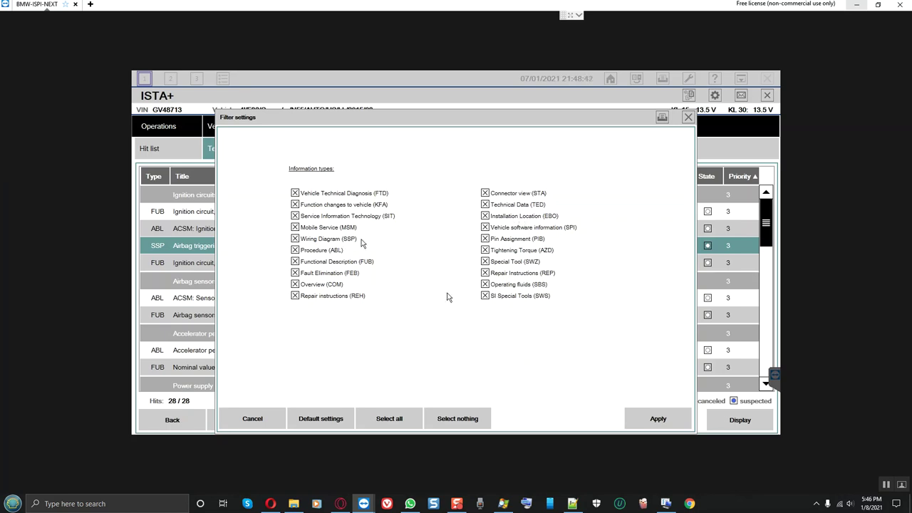
pyautogui.click(656, 420)
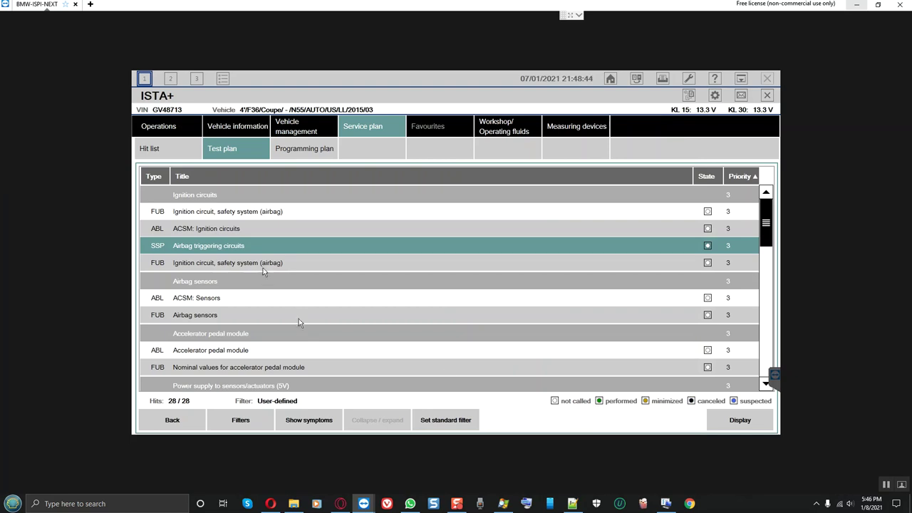
# Review the test plan entries for the accelerator pedal module, the 5 V supply to sensors and actuators, and DME Engine Electronics
pyautogui.scroll(-1, 254, 271)
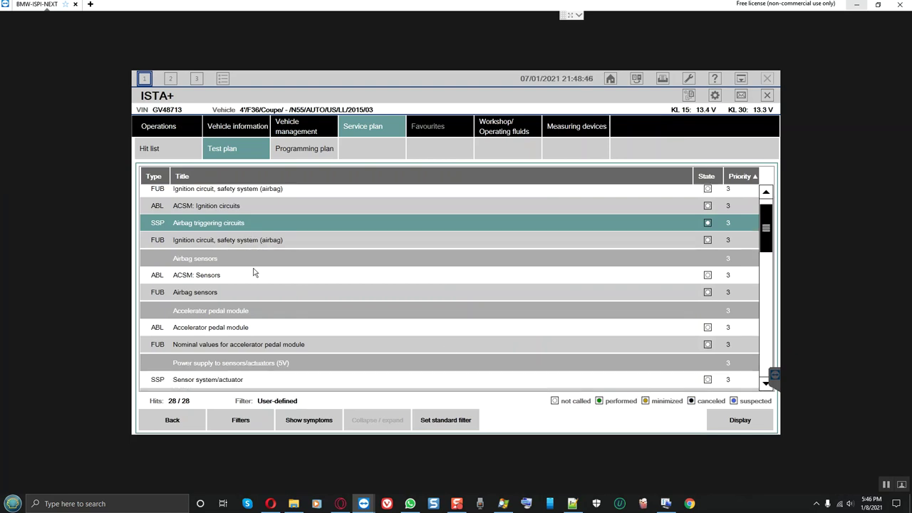
pyautogui.scroll(-1, 257, 292)
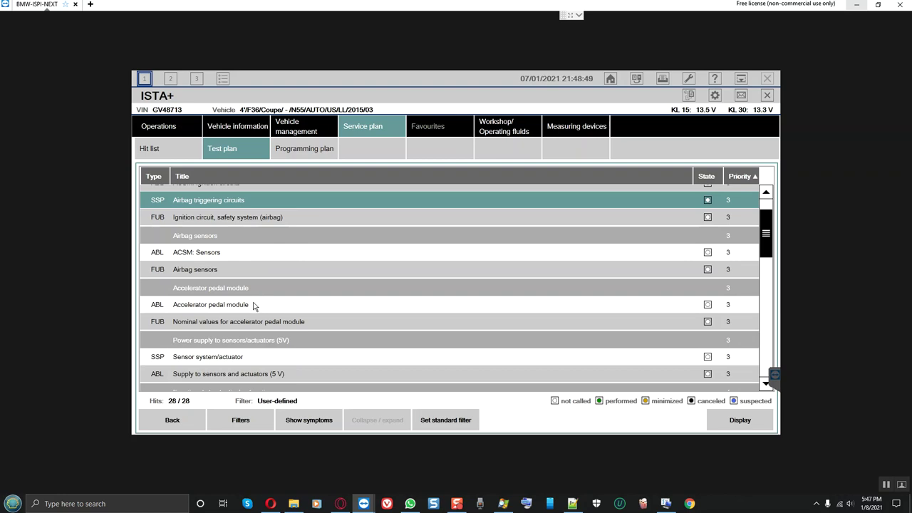
pyautogui.click(252, 305)
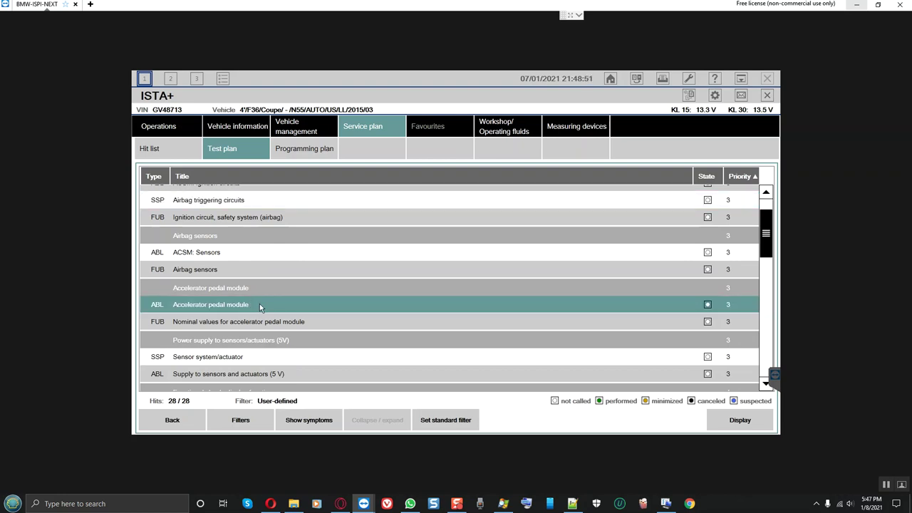
pyautogui.scroll(-1, 260, 304)
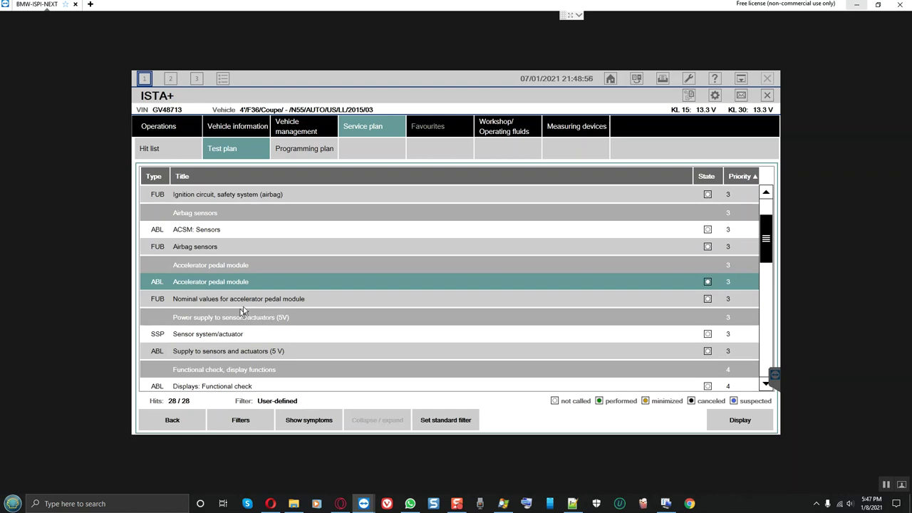
pyautogui.click(248, 302)
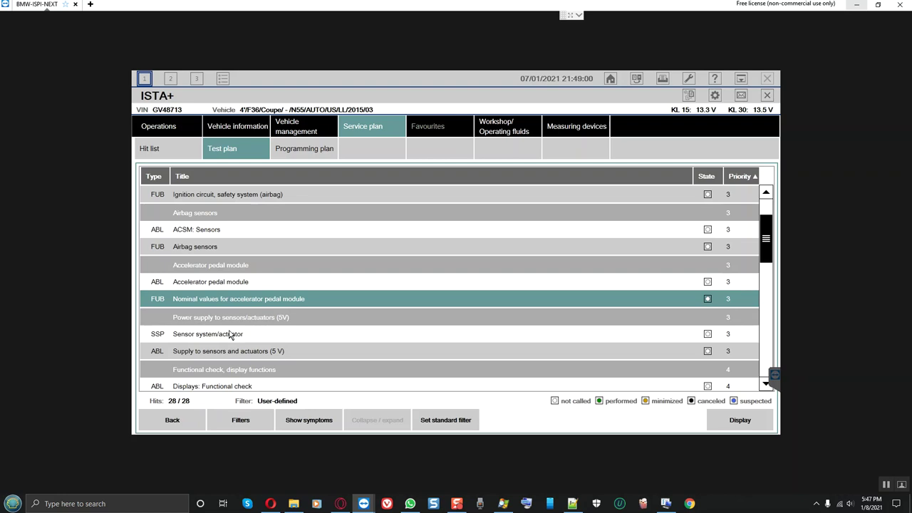
pyautogui.click(262, 334)
pyautogui.scroll(-1, 284, 308)
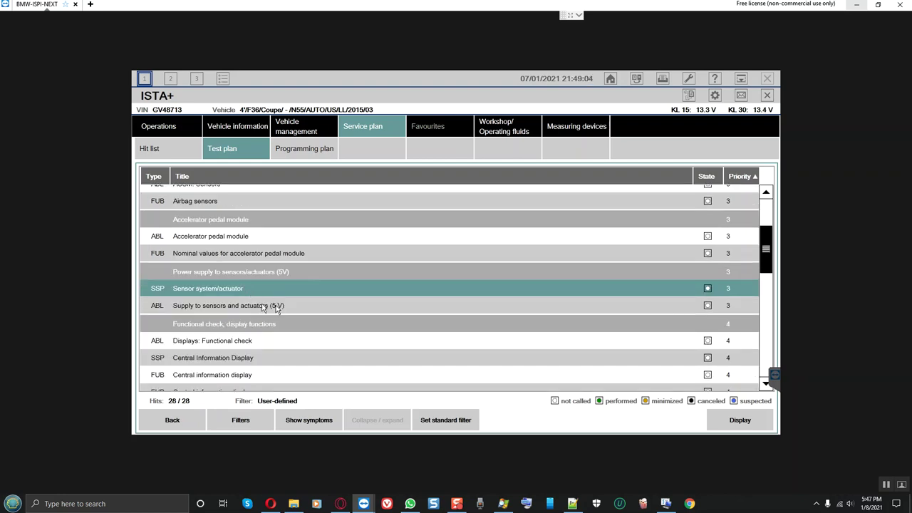
pyautogui.click(257, 306)
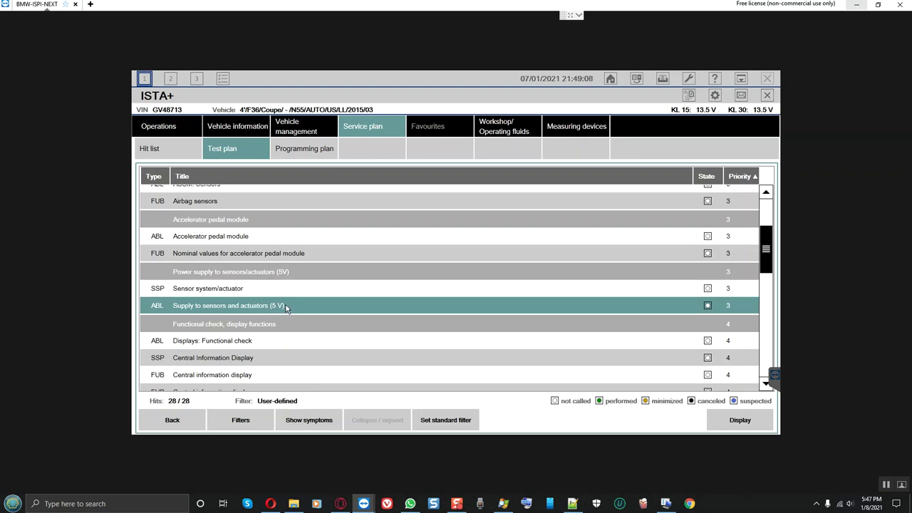
pyautogui.scroll(-1, 286, 307)
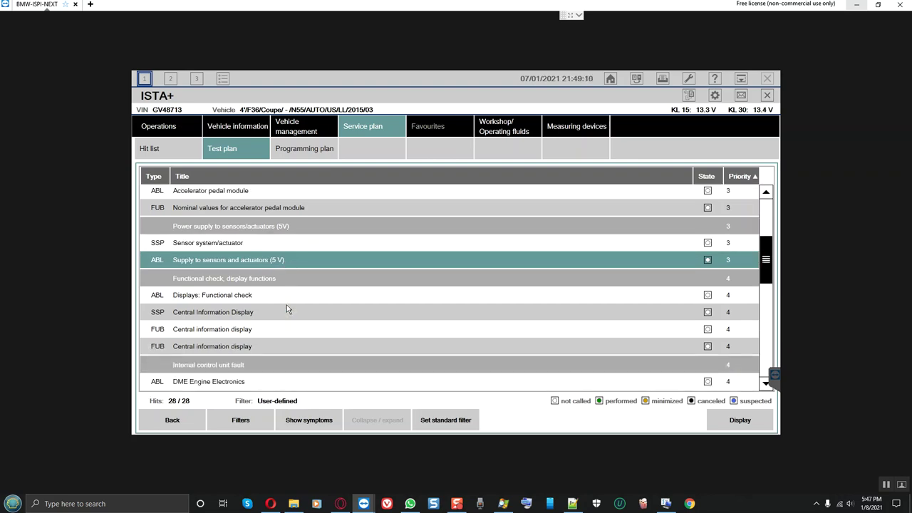
pyautogui.scroll(-1, 287, 304)
pyautogui.click(245, 339)
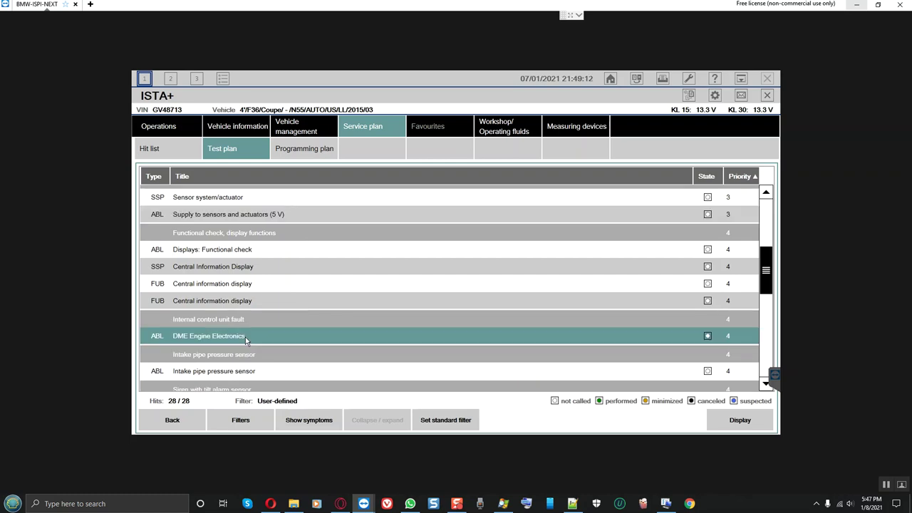
# Open the Intake pipe pressure sensor procedure from the test plan
pyautogui.click(246, 372)
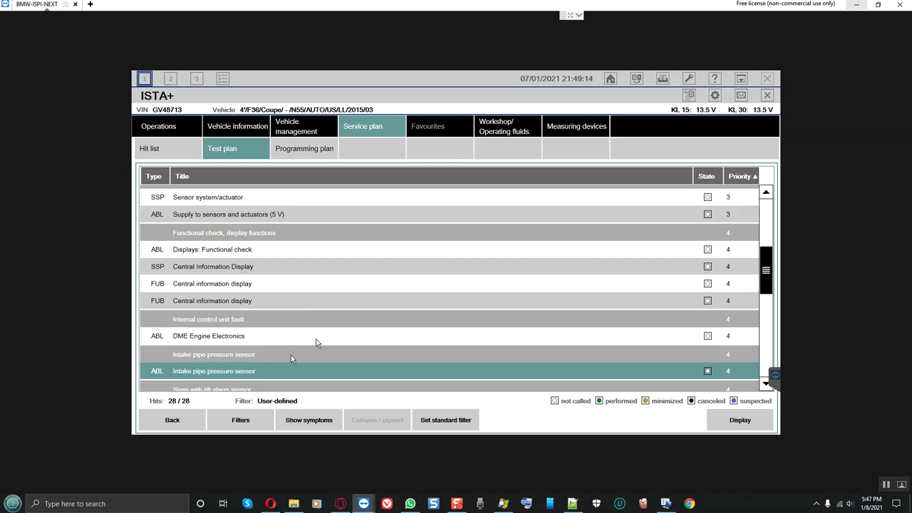
pyautogui.scroll(-1, 376, 284)
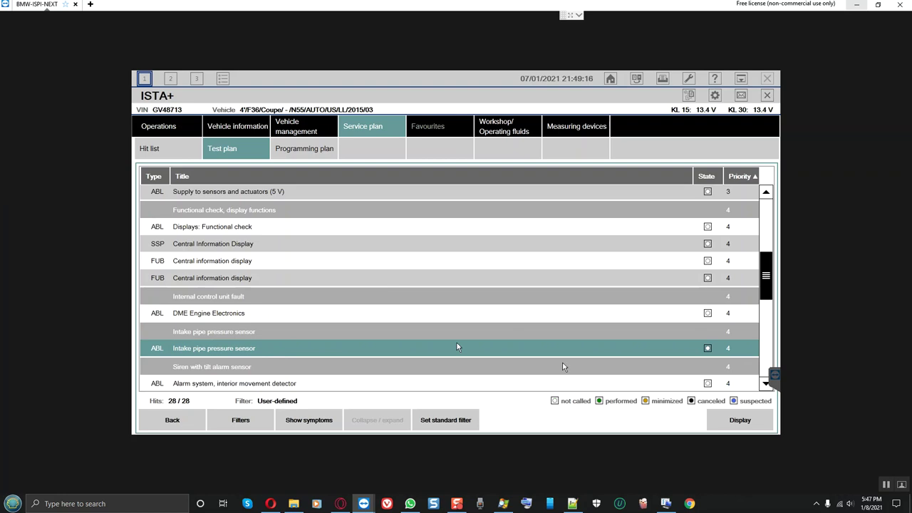
pyautogui.click(739, 421)
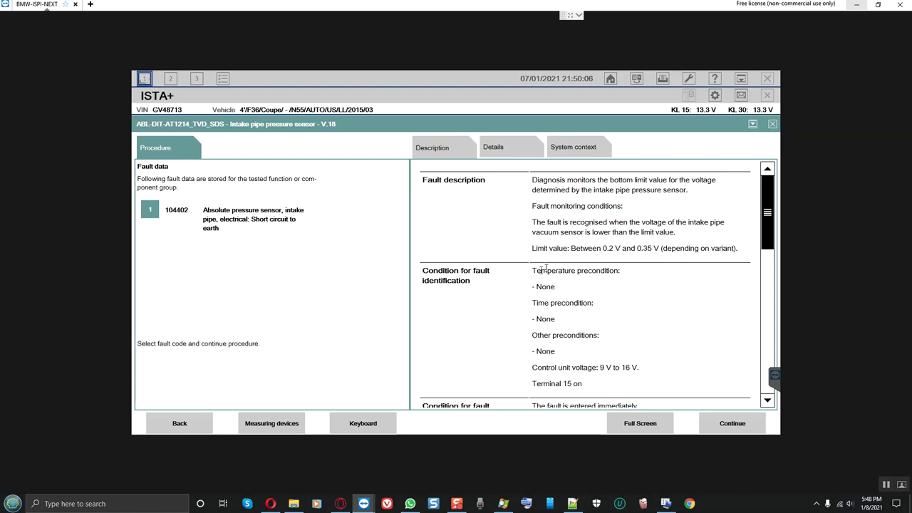
# Read the description of fault 104402, highlighting the Action in service heading and the advice on replacing the intake pipe pressure sensor
pyautogui.moveTo(768, 211); pyautogui.dragTo(770, 242)
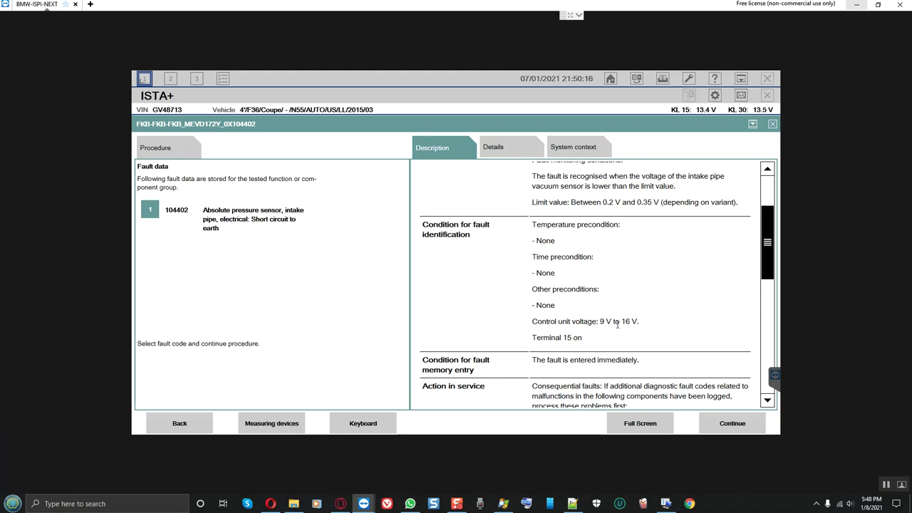
pyautogui.moveTo(769, 238); pyautogui.dragTo(768, 302)
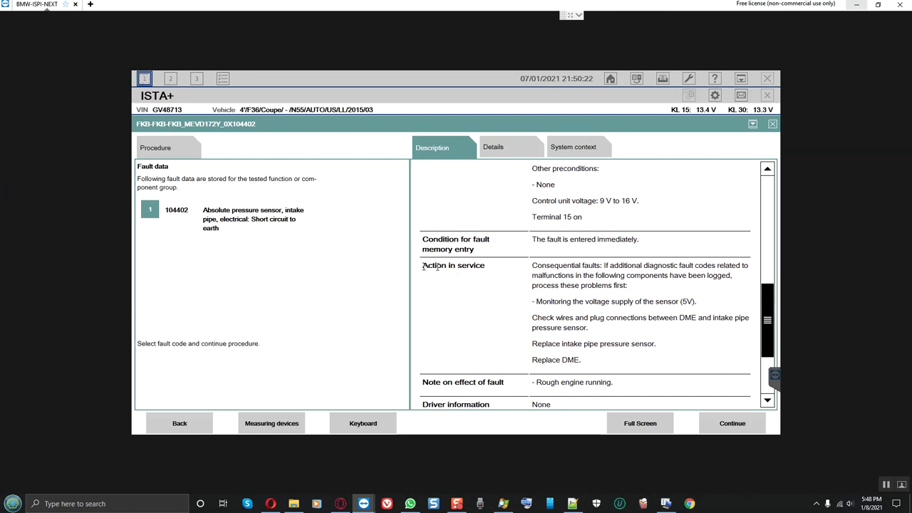
pyautogui.moveTo(423, 264); pyautogui.dragTo(490, 263)
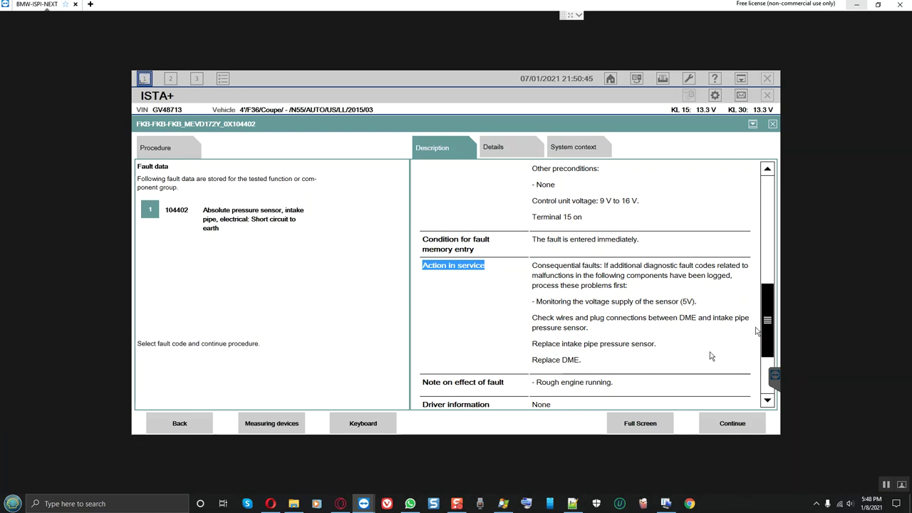
pyautogui.scroll(-1, 710, 355)
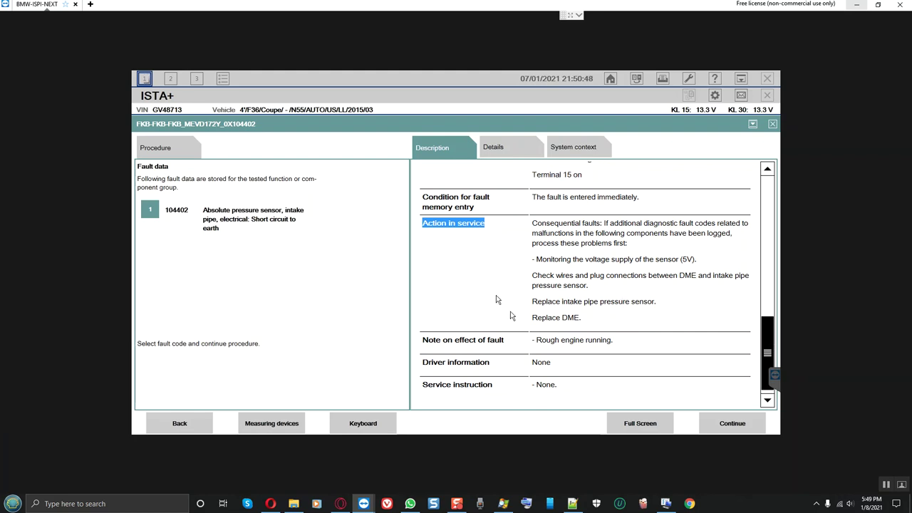
pyautogui.moveTo(532, 317); pyautogui.dragTo(662, 303)
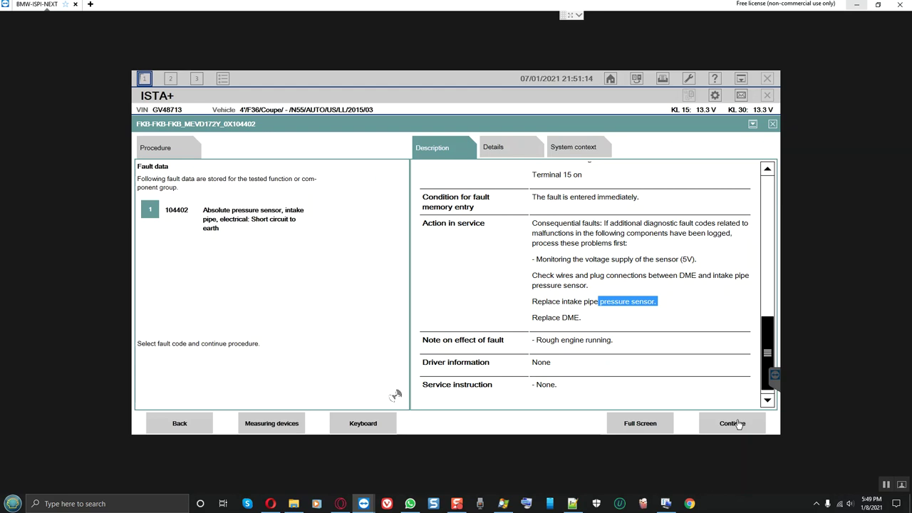
# Select Check intake pipe pressure sensor for fault 104402 and examine the airflow illustration and legend in the Air supply functional description
pyautogui.click(738, 424)
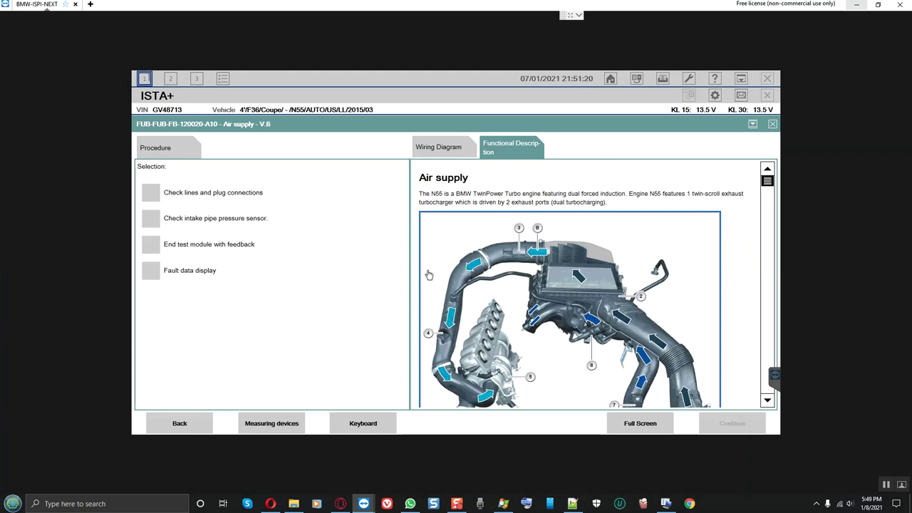
pyautogui.click(150, 222)
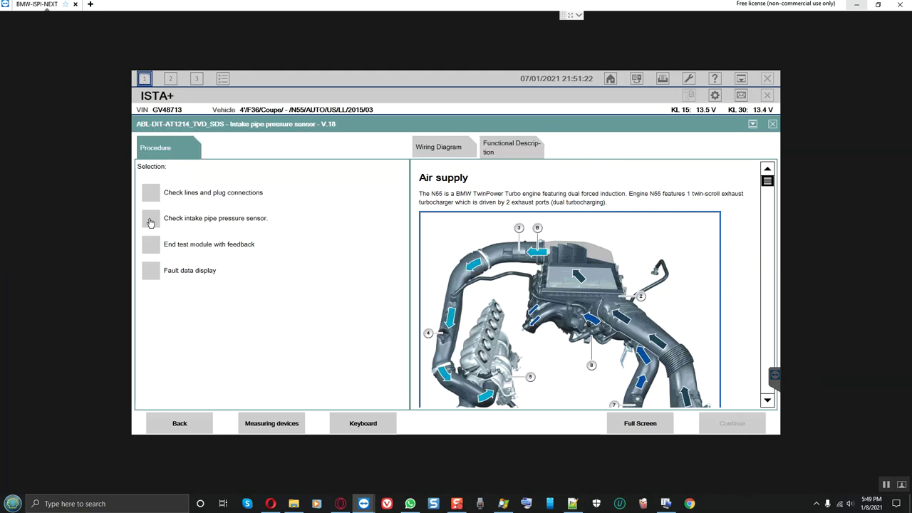
pyautogui.click(768, 190)
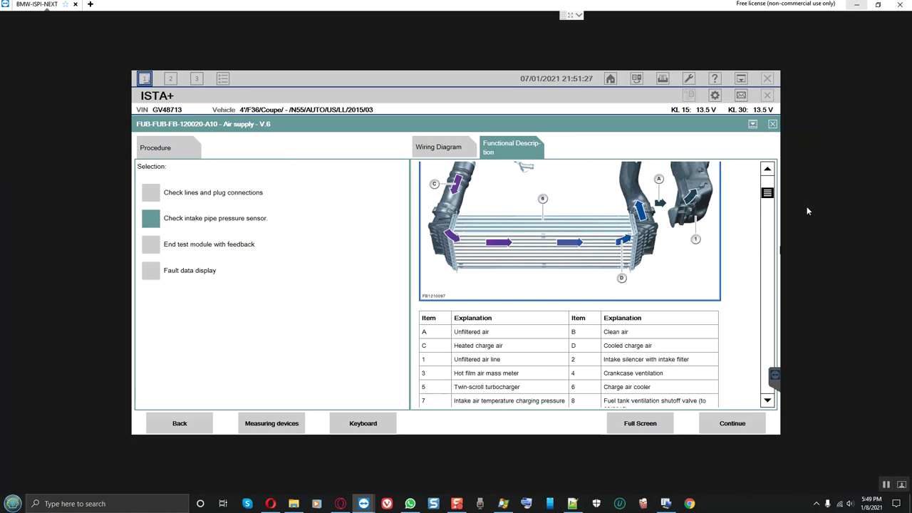
pyautogui.click(767, 200)
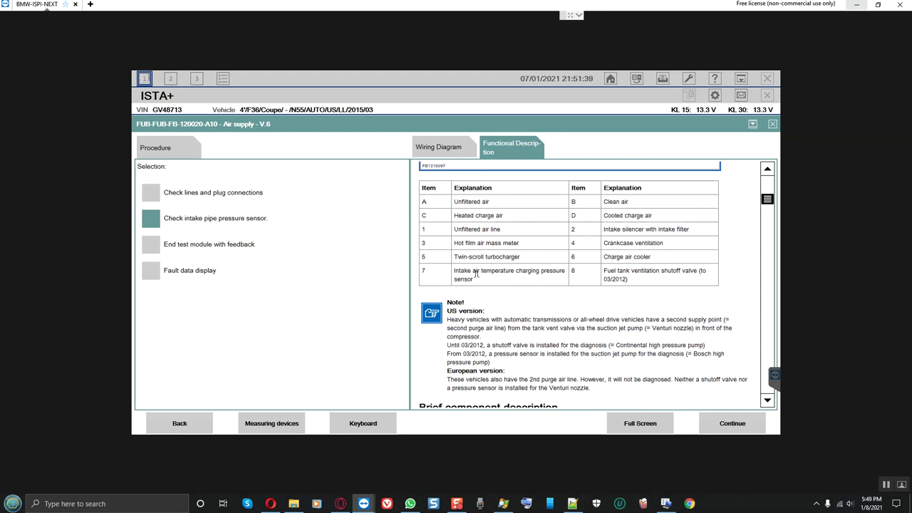
pyautogui.moveTo(767, 200); pyautogui.dragTo(767, 187)
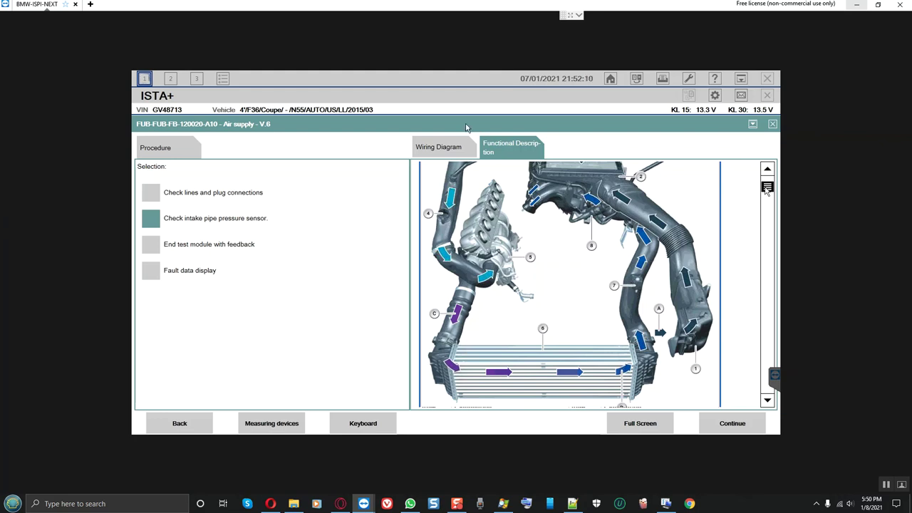
pyautogui.scroll(3, 447, 146)
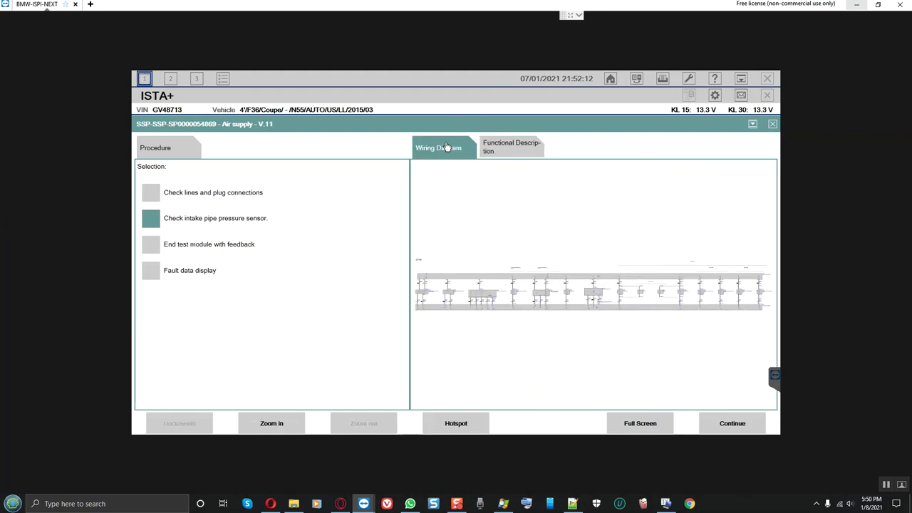
# Show the Air supply wiring diagram full screen, enlarged around the intake air temperature charging pressure sensor and intake-manifold pressure sensor
pyautogui.click(628, 421)
pyautogui.click(280, 422)
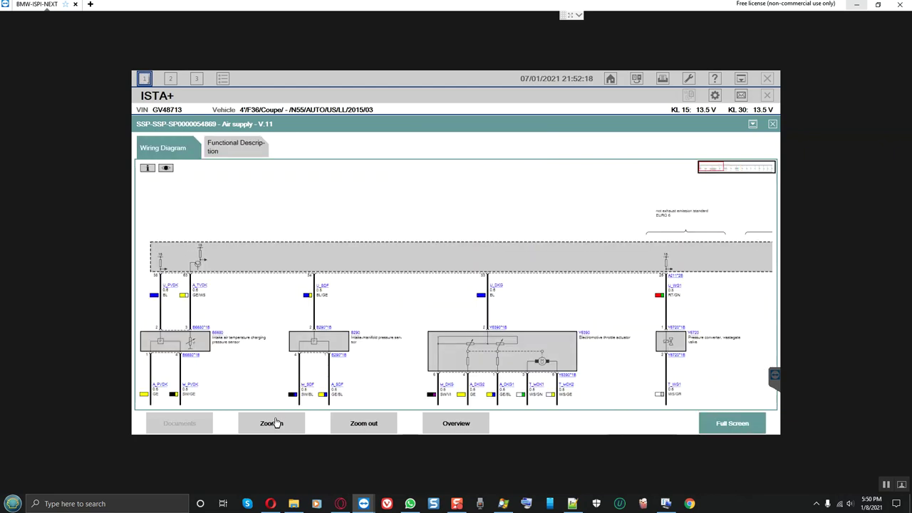
pyautogui.scroll(-3, 348, 178)
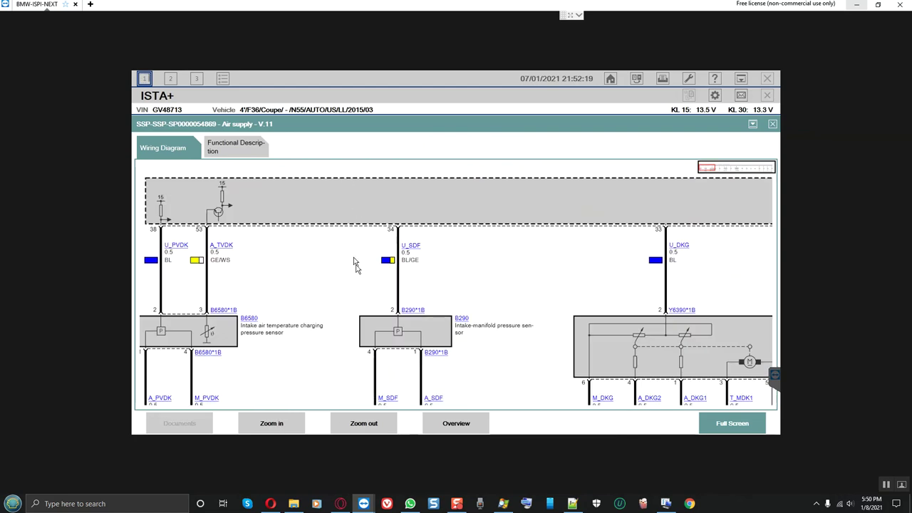
pyautogui.scroll(-2, 329, 246)
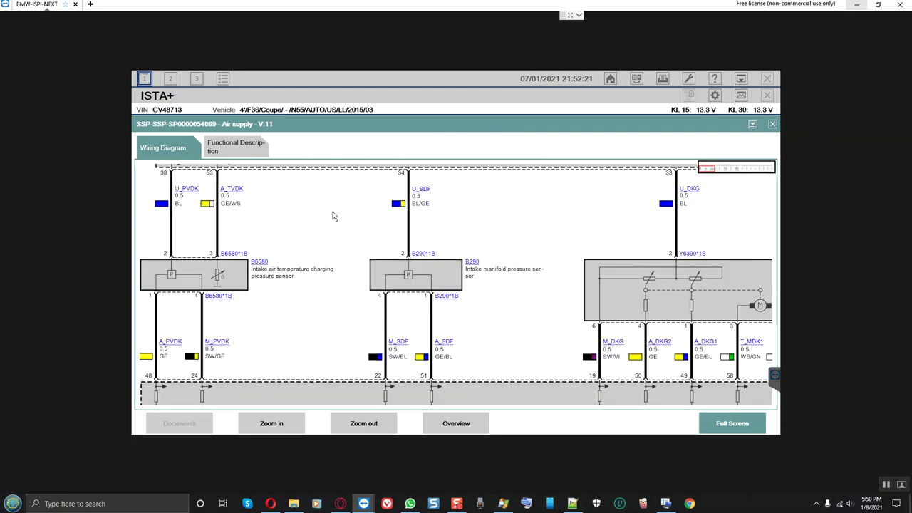
# Open the installation location of charging pressure sensor B6580 from the wiring diagram and examine its enlarged picture
pyautogui.click(257, 268)
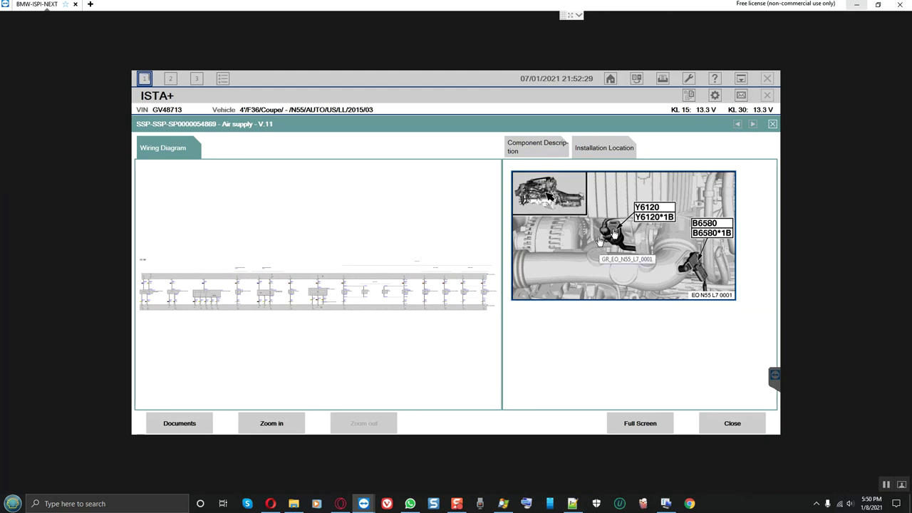
pyautogui.click(610, 241)
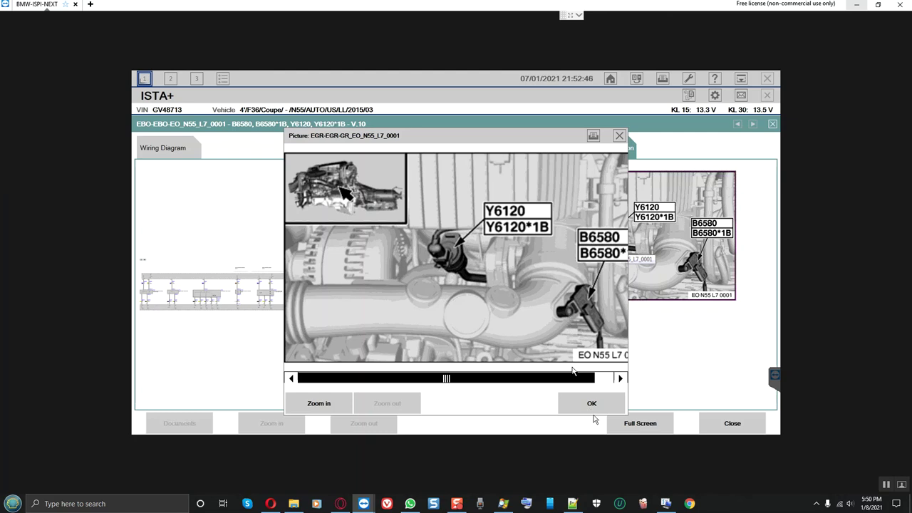
pyautogui.click(590, 403)
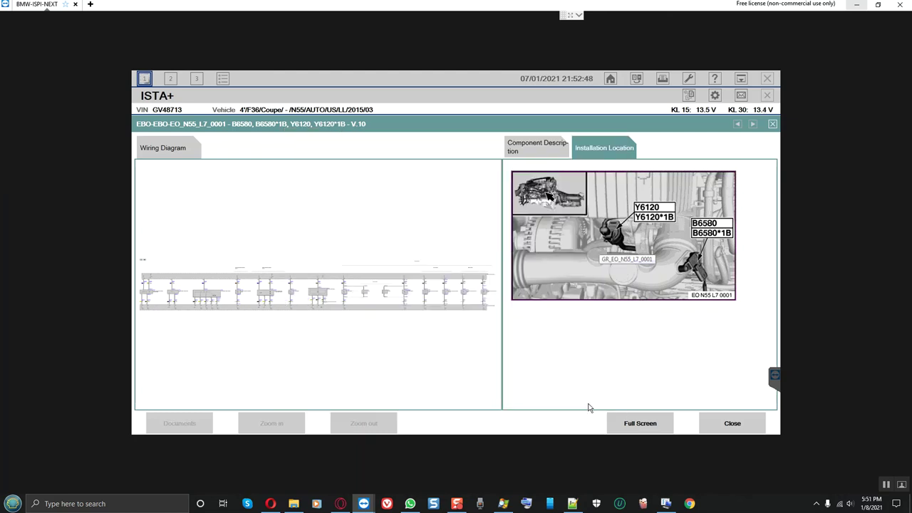
pyautogui.click(545, 153)
pyautogui.click(590, 149)
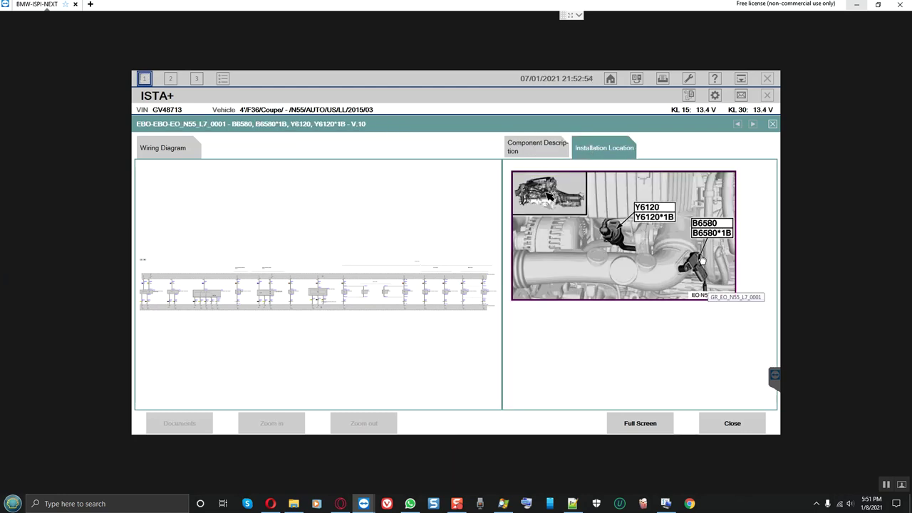
# Find intake-manifold pressure sensor B290 in the wiring diagram and examine the enlarged picture of its installation location
pyautogui.click(250, 281)
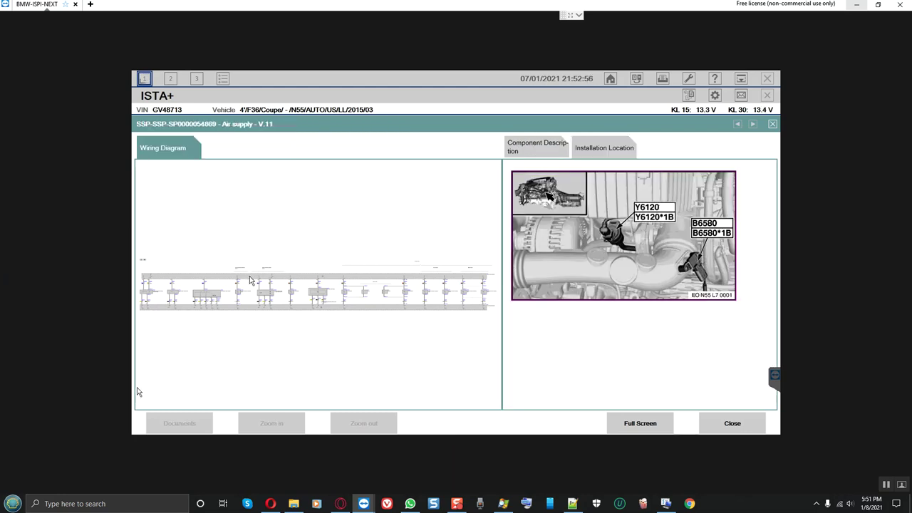
pyautogui.click(270, 423)
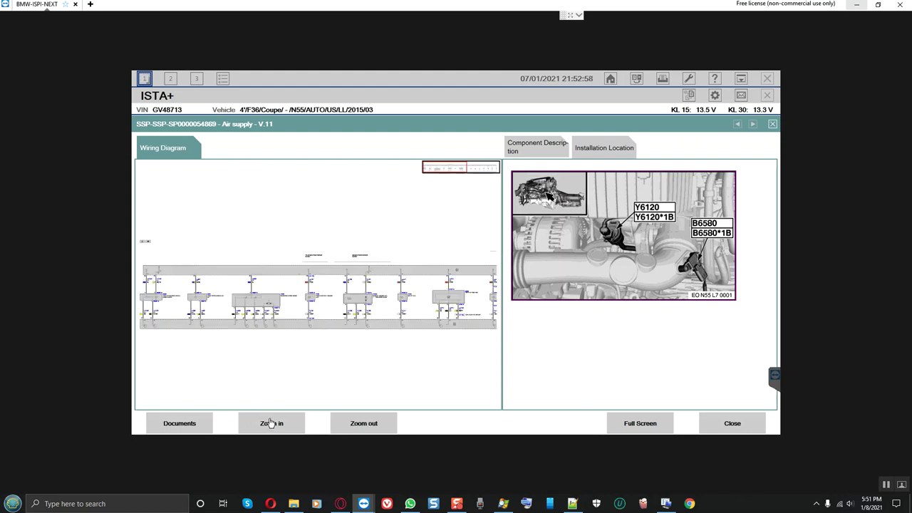
pyautogui.click(270, 422)
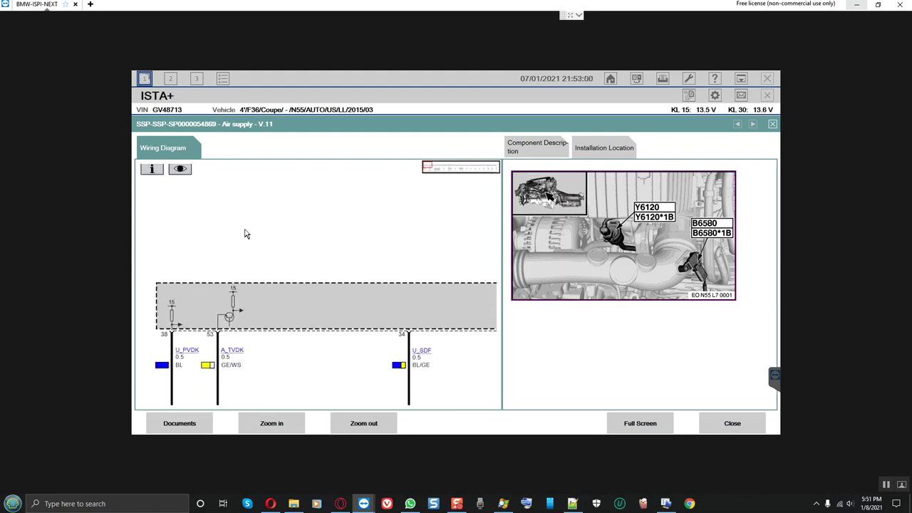
pyautogui.click(274, 423)
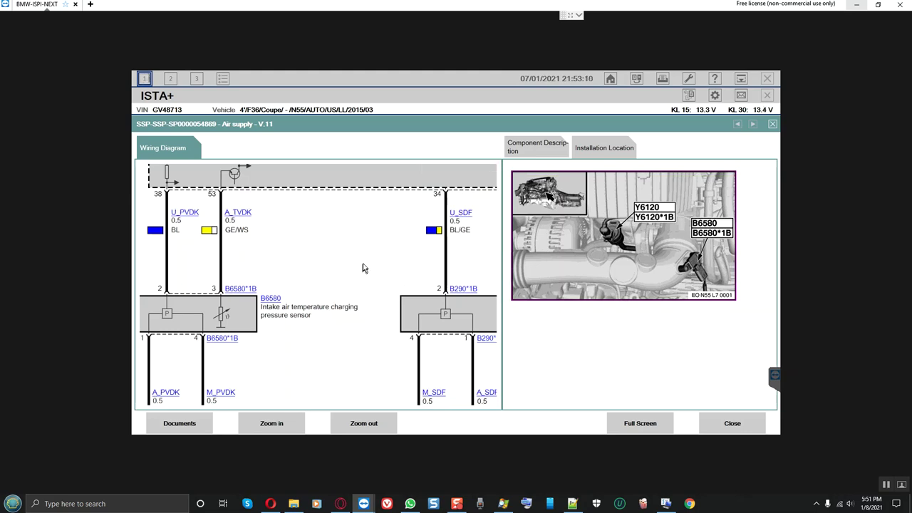
pyautogui.moveTo(376, 271); pyautogui.dragTo(227, 244)
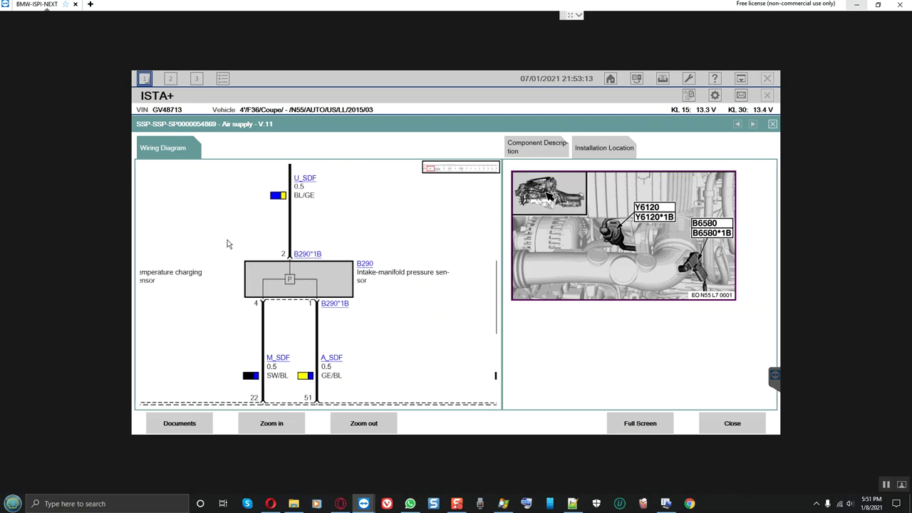
pyautogui.click(365, 270)
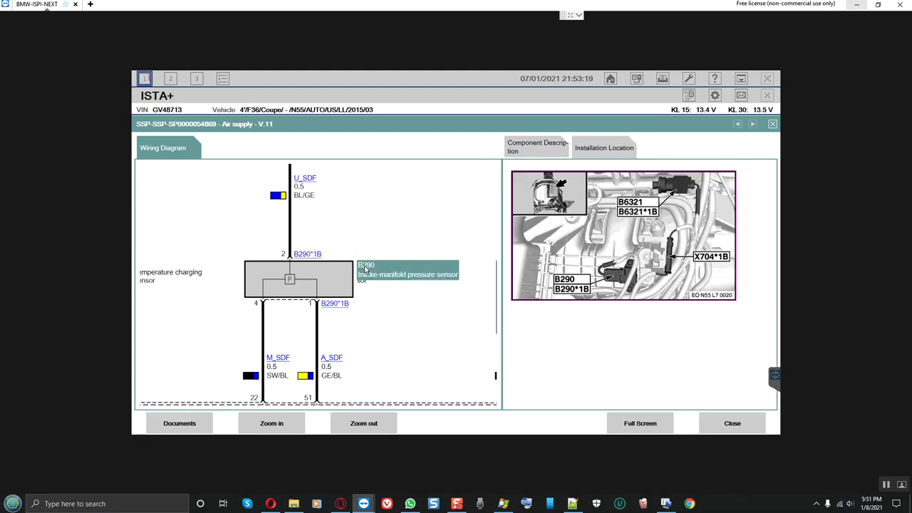
pyautogui.click(625, 283)
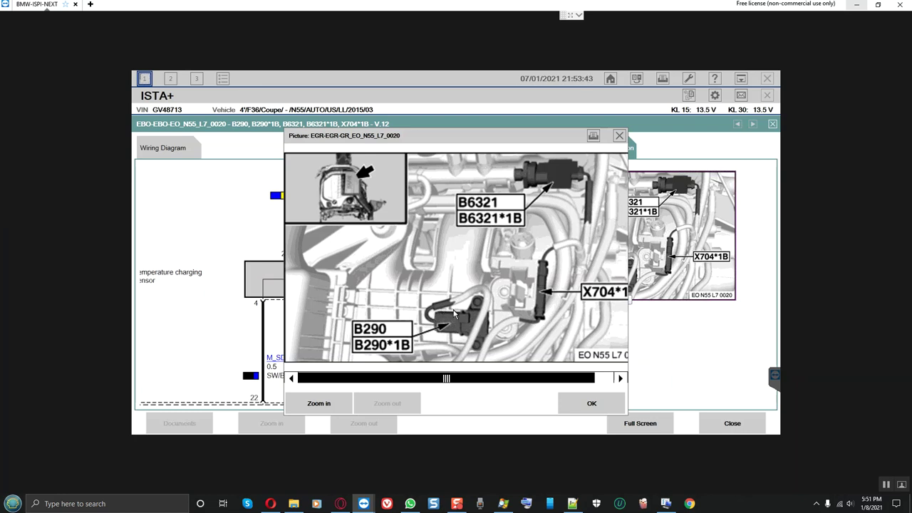
pyautogui.click(586, 403)
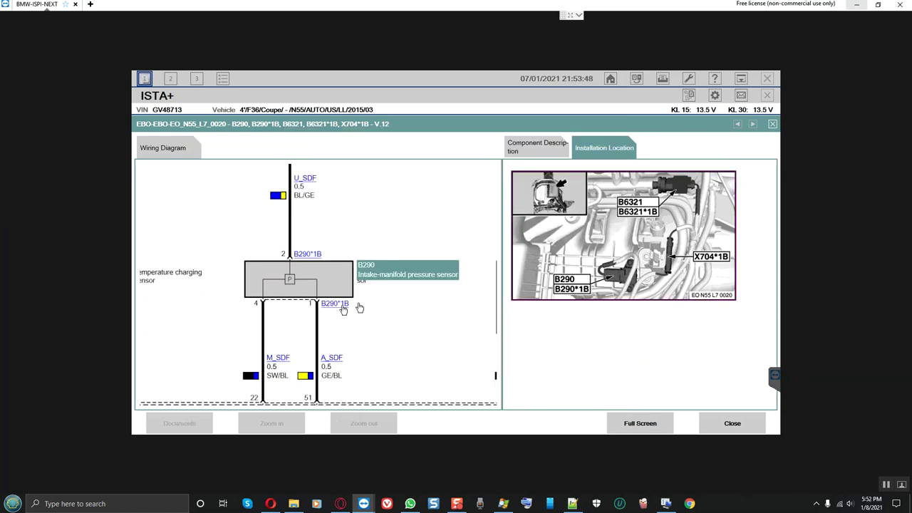
# Examine the wiring of the intake-manifold pressure sensor, electromotive throttle actuator, wastegate pressure converter and electrical wastegate valve in the Air supply diagram
pyautogui.click(305, 301)
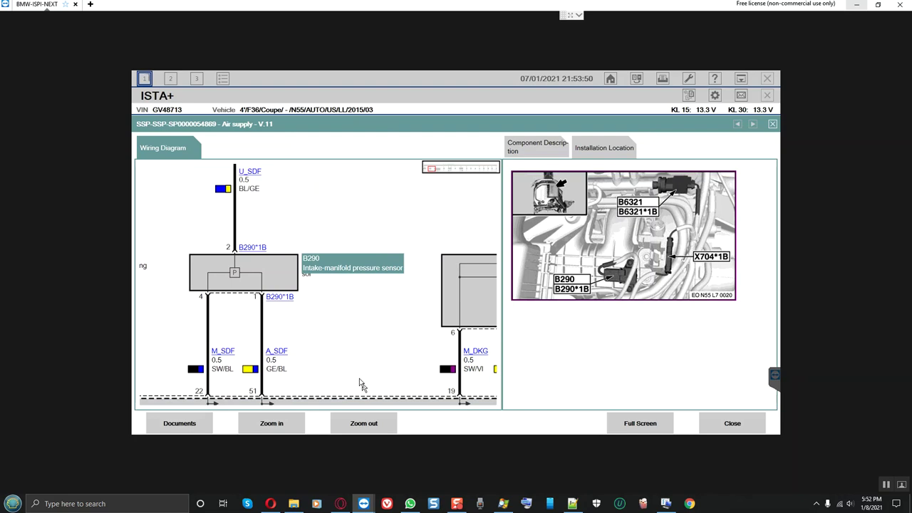
pyautogui.click(359, 426)
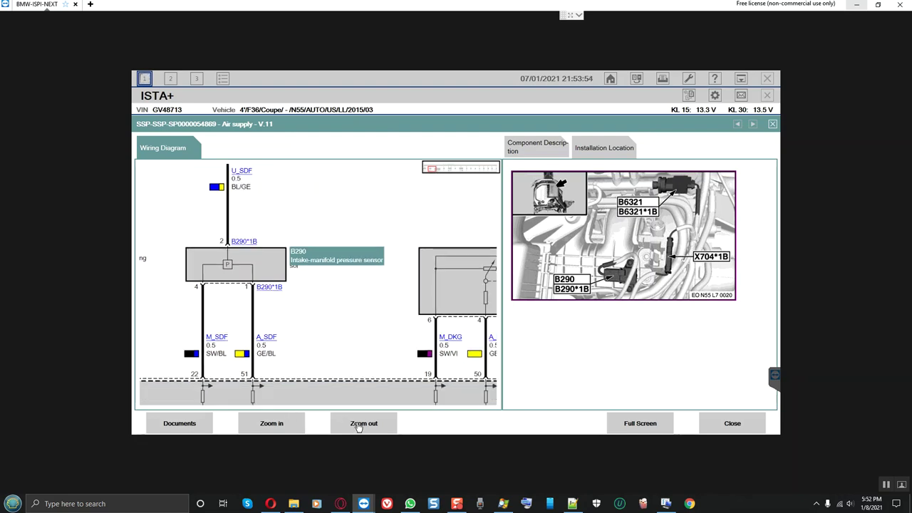
pyautogui.click(360, 426)
pyautogui.click(360, 426)
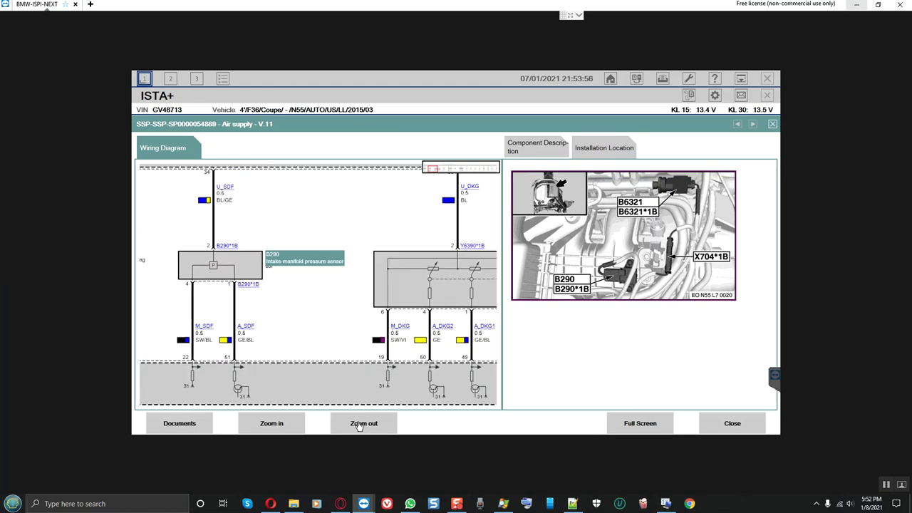
pyautogui.moveTo(348, 289); pyautogui.dragTo(308, 287)
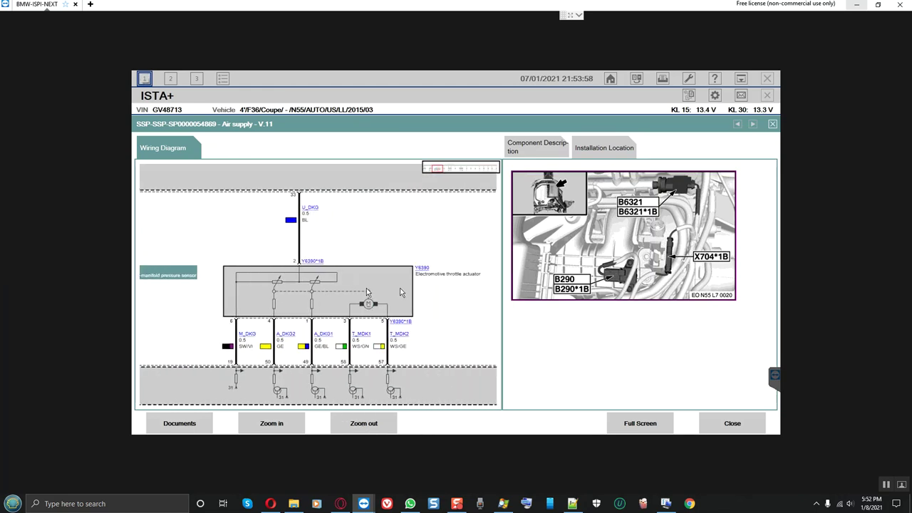
pyautogui.moveTo(217, 315); pyautogui.dragTo(436, 299)
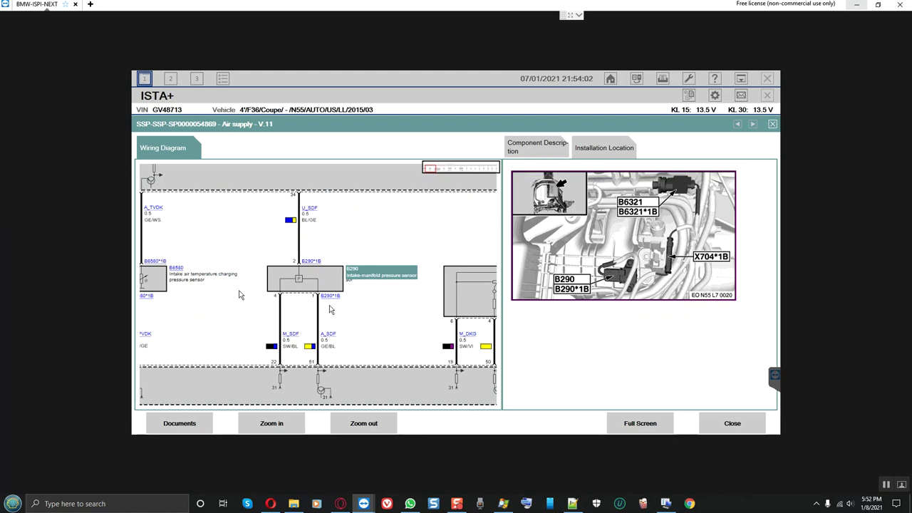
pyautogui.moveTo(238, 319); pyautogui.dragTo(277, 303)
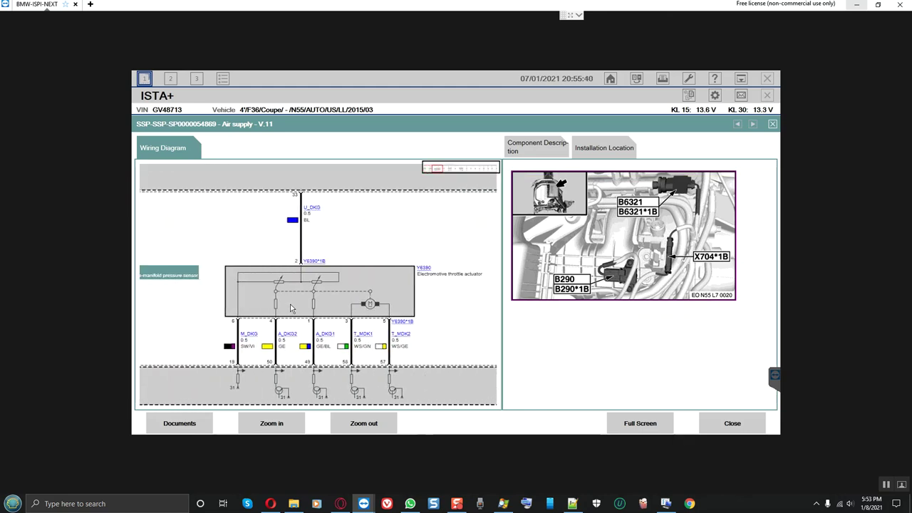
pyautogui.moveTo(477, 309); pyautogui.dragTo(292, 300)
pyautogui.moveTo(401, 313); pyautogui.dragTo(327, 308)
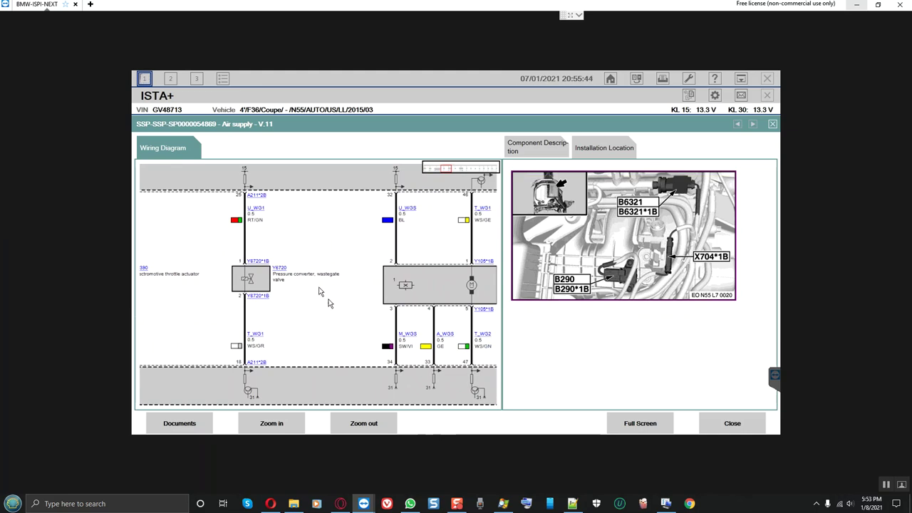
pyautogui.moveTo(335, 306); pyautogui.dragTo(270, 314)
pyautogui.moveTo(442, 321); pyautogui.dragTo(349, 311)
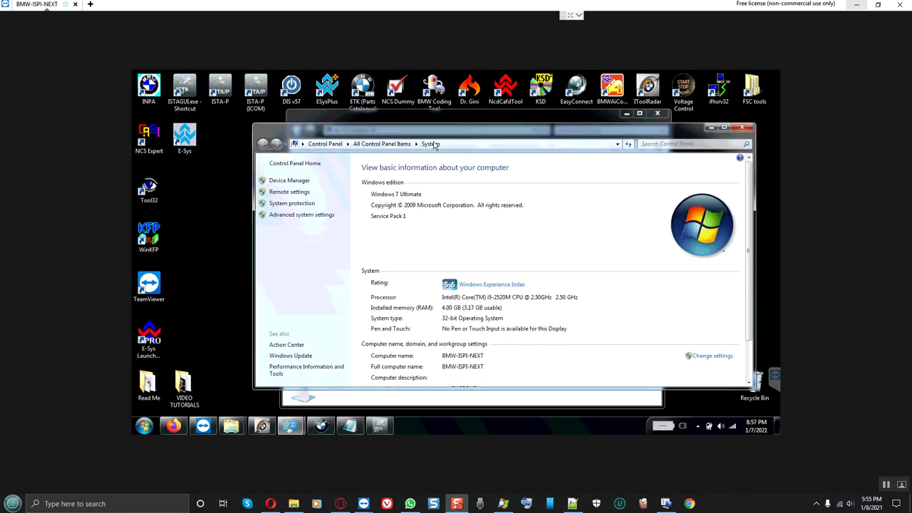
# Close the System information window, minimise the Computer window and switch back to the ISTA+ wiring diagram
pyautogui.click(311, 131)
pyautogui.moveTo(289, 128)
pyautogui.mouseDown()
pyautogui.moveTo(252, 125)
pyautogui.moveTo(278, 131)
pyautogui.mouseUp()
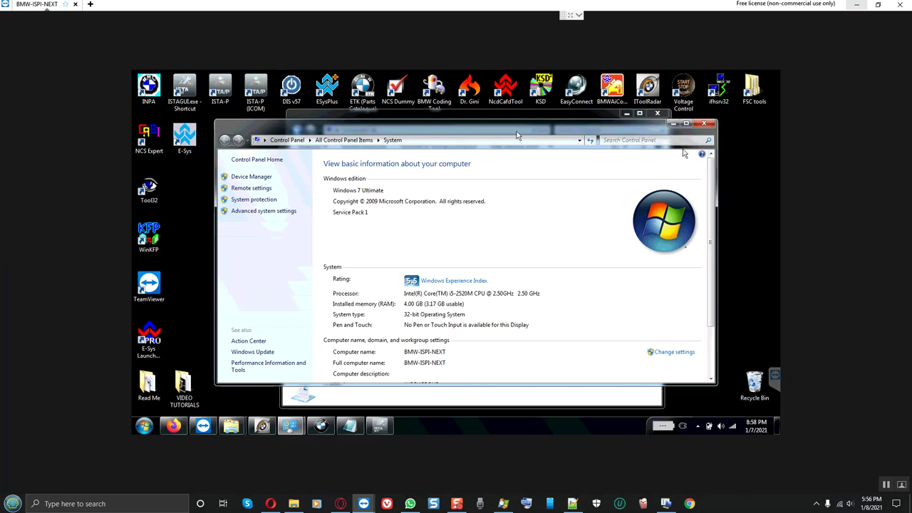
pyautogui.click(702, 125)
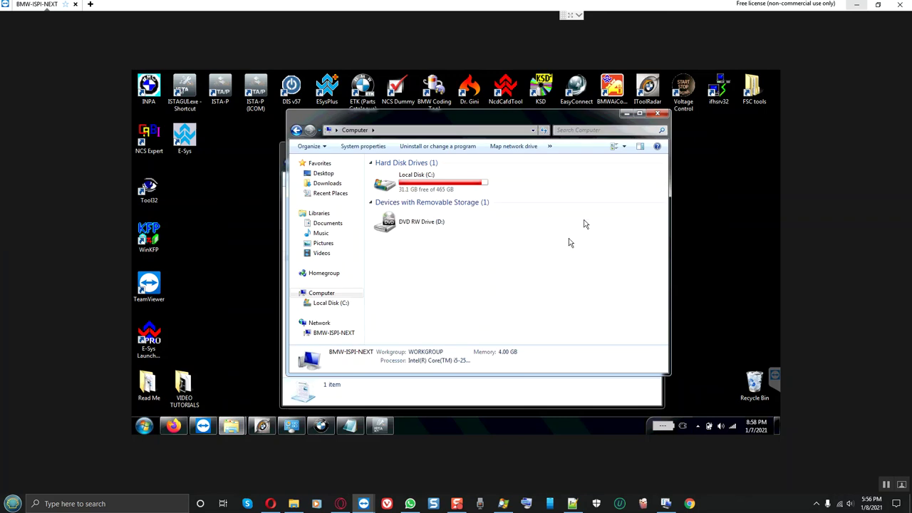
pyautogui.click(627, 114)
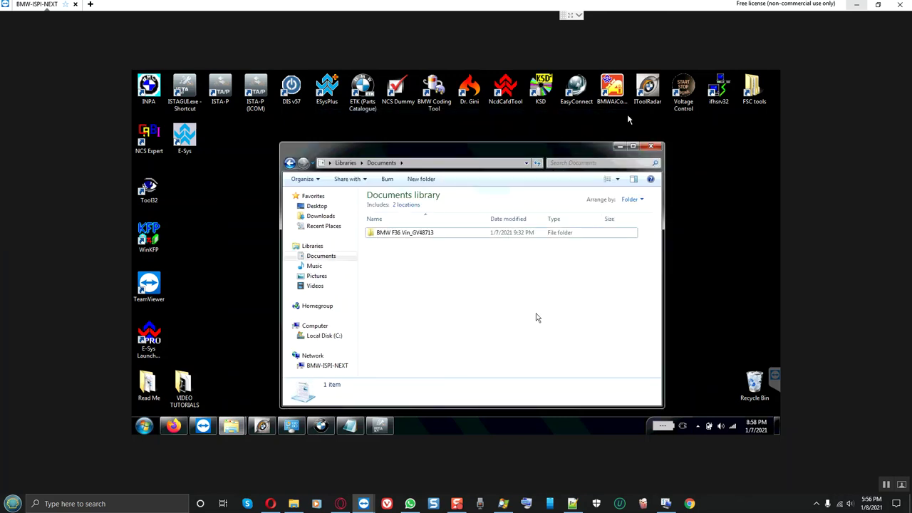
pyautogui.click(378, 425)
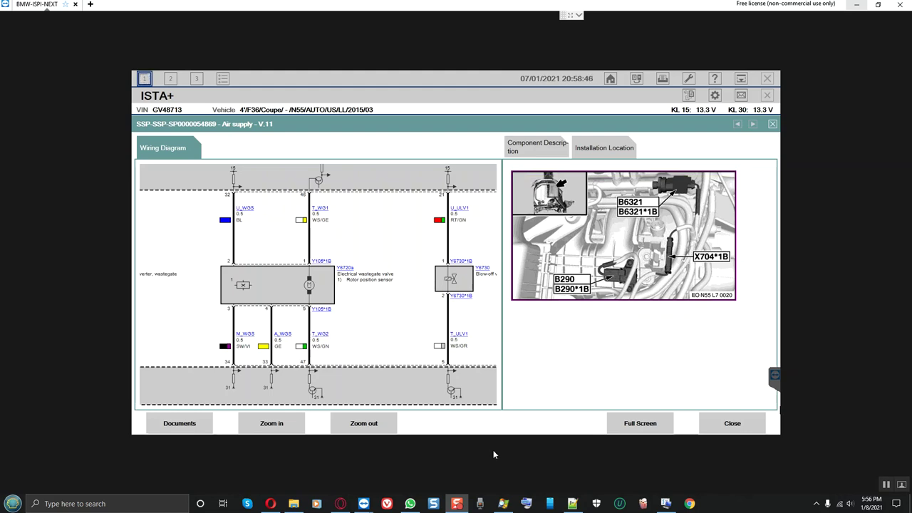
pyautogui.click(882, 486)
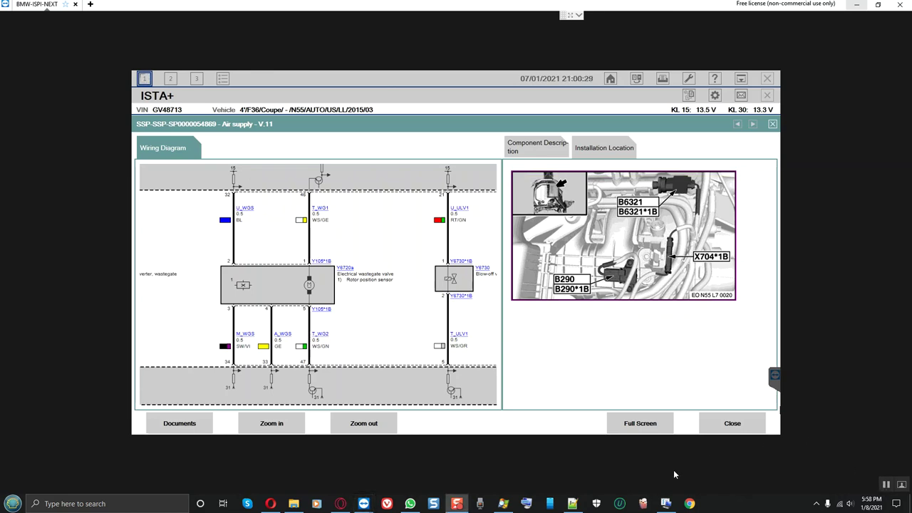